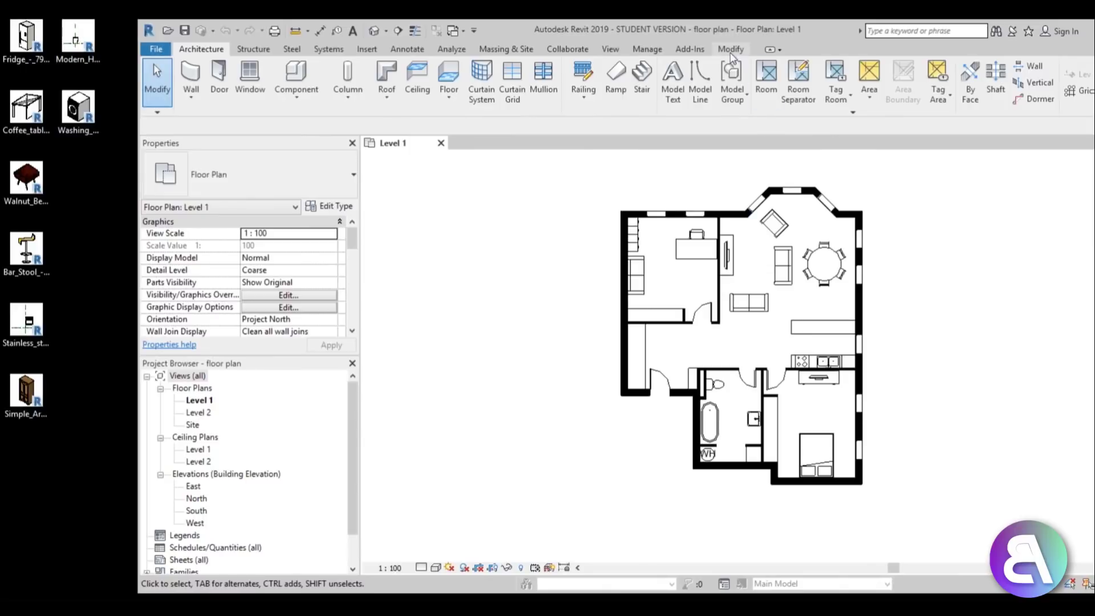
Maximize the program window and frame the whole apartment plan of Level 1.
{"action": "left_click_drag", "start_coordinate": [732, 29], "coordinate": [578, 35]}
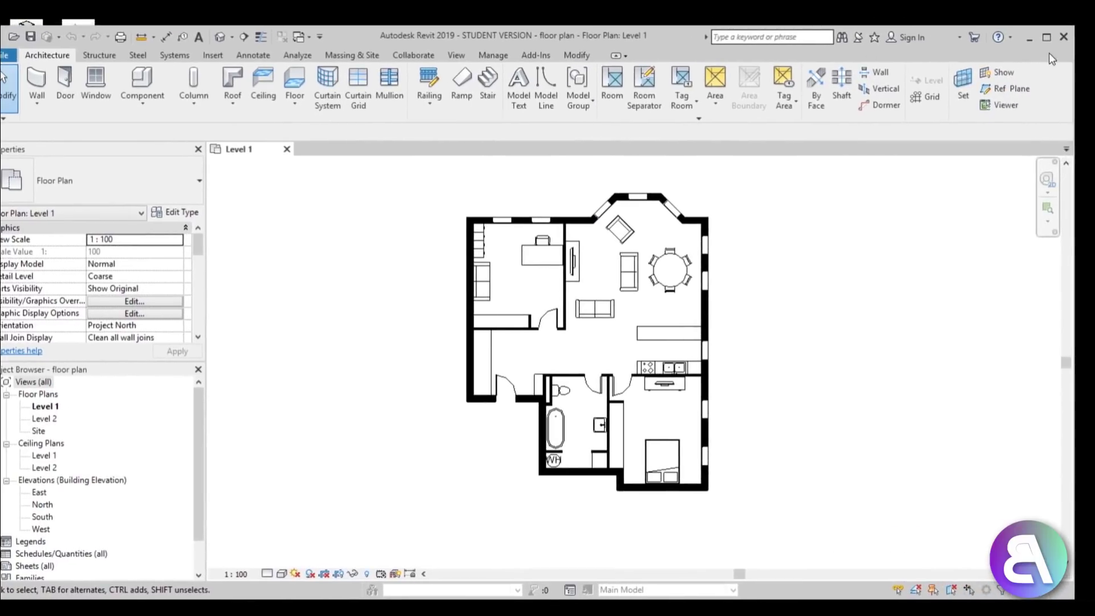
{"action": "left_click", "coordinate": [1046, 37]}
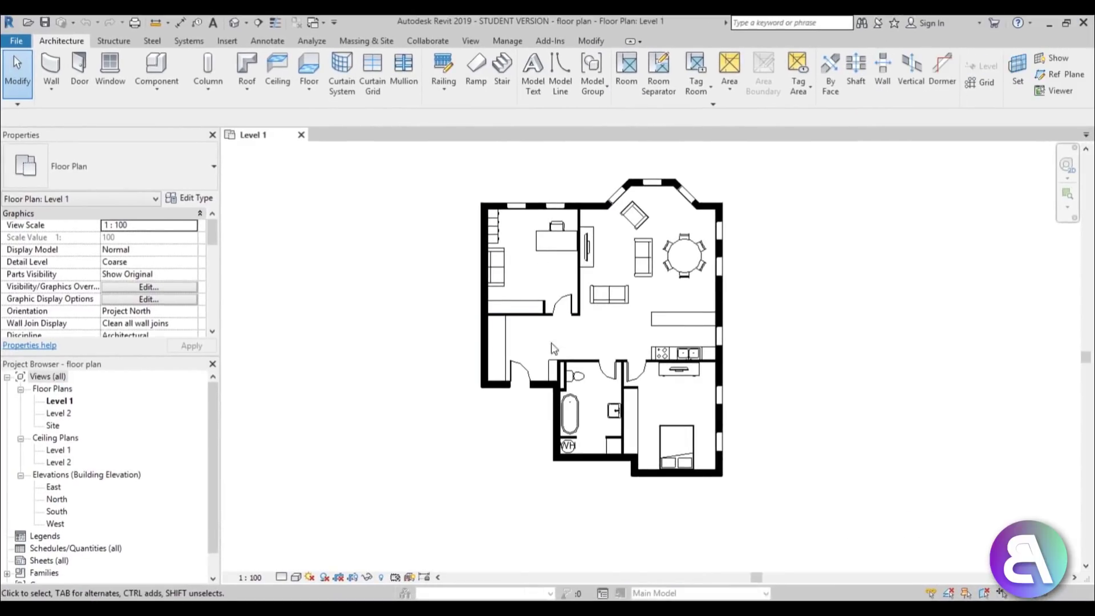
{"action": "mouse_move", "coordinate": [626, 350]}
{"action": "middle_mouse_down"}
{"action": "mouse_move", "coordinate": [621, 336]}
{"action": "mouse_move", "coordinate": [609, 361]}
{"action": "middle_mouse_up"}
{"action": "scroll", "coordinate": [684, 379], "scroll_direction": "up", "scroll_amount": 1}
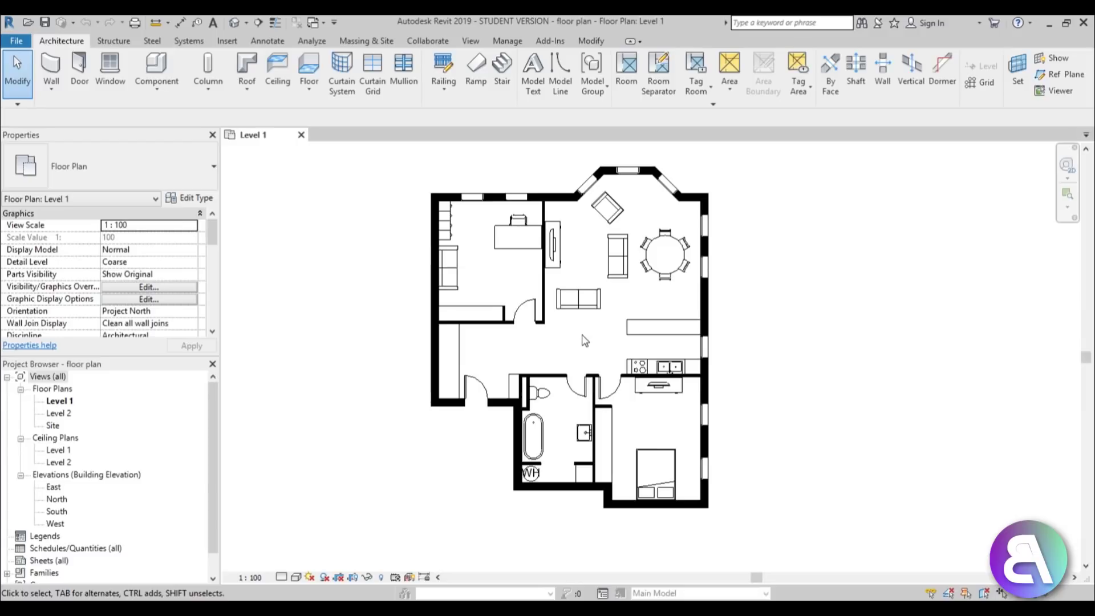
Examine the thin detail line that marks the built-in closet beside the entrance door on Level 1.
{"action": "scroll", "coordinate": [574, 353], "scroll_direction": "up", "scroll_amount": 2}
{"action": "left_click", "coordinate": [405, 359]}
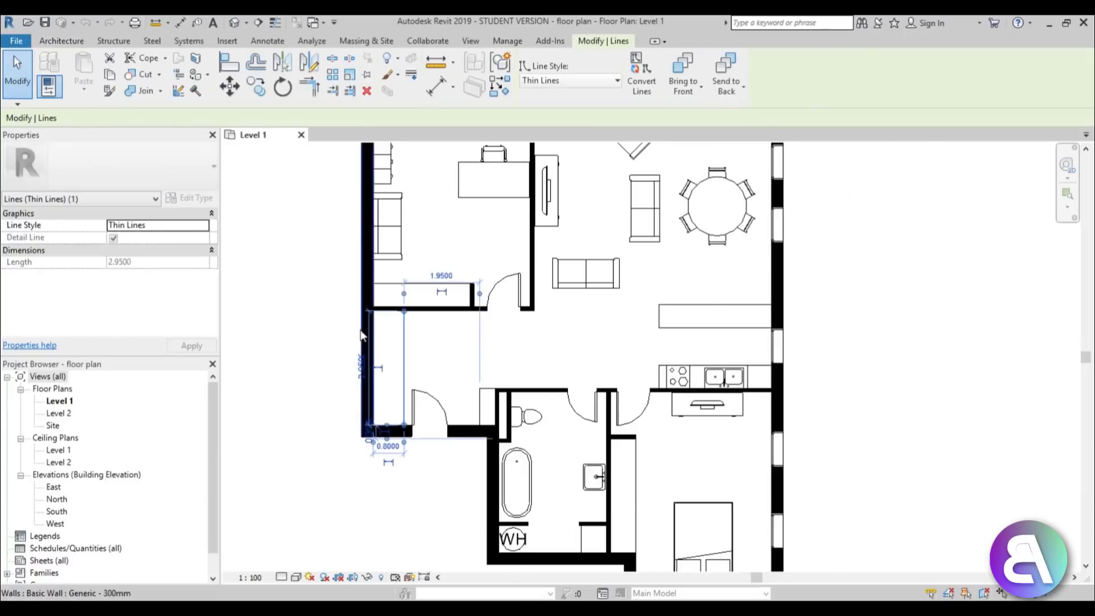
{"action": "scroll", "coordinate": [359, 329], "scroll_direction": "up", "scroll_amount": 3}
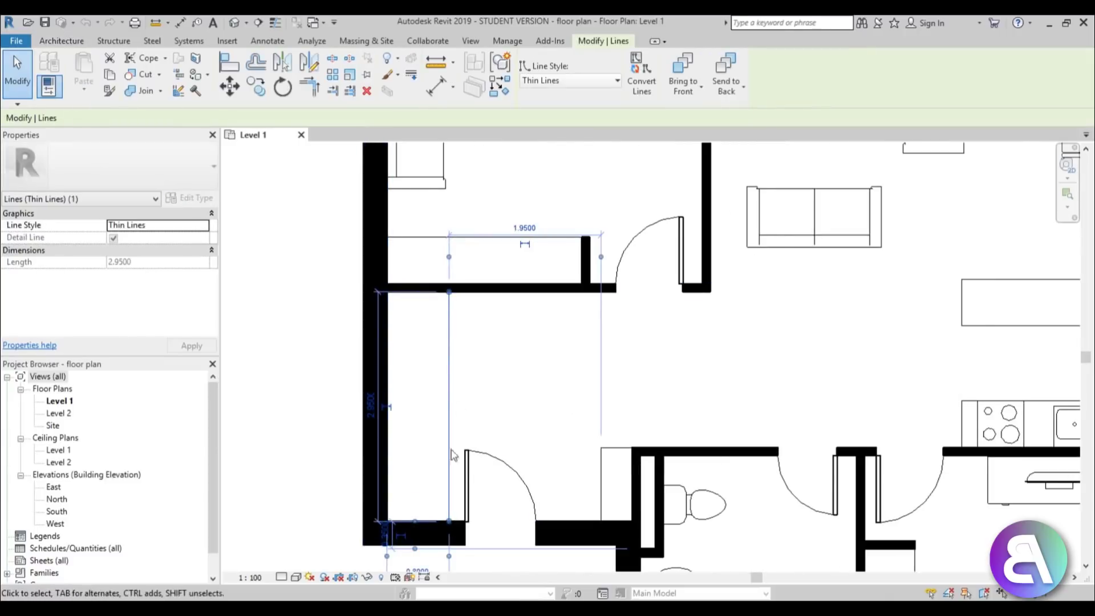
{"action": "scroll", "coordinate": [468, 439], "scroll_direction": "down", "scroll_amount": 2}
{"action": "scroll", "coordinate": [416, 349], "scroll_direction": "up", "scroll_amount": 4}
{"action": "left_click", "coordinate": [491, 348]}
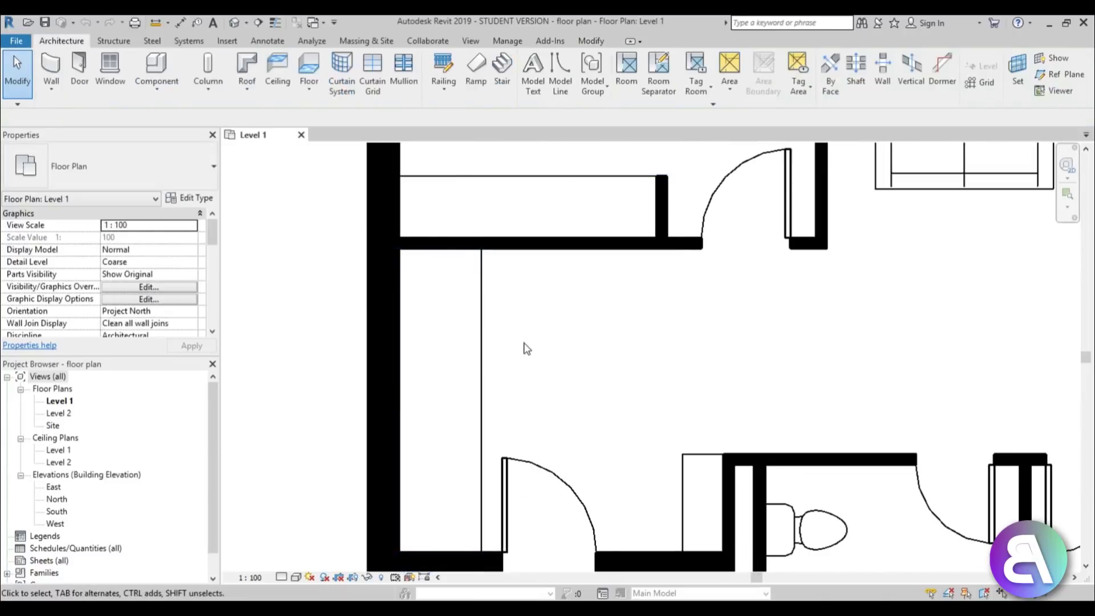
{"action": "left_click", "coordinate": [482, 353]}
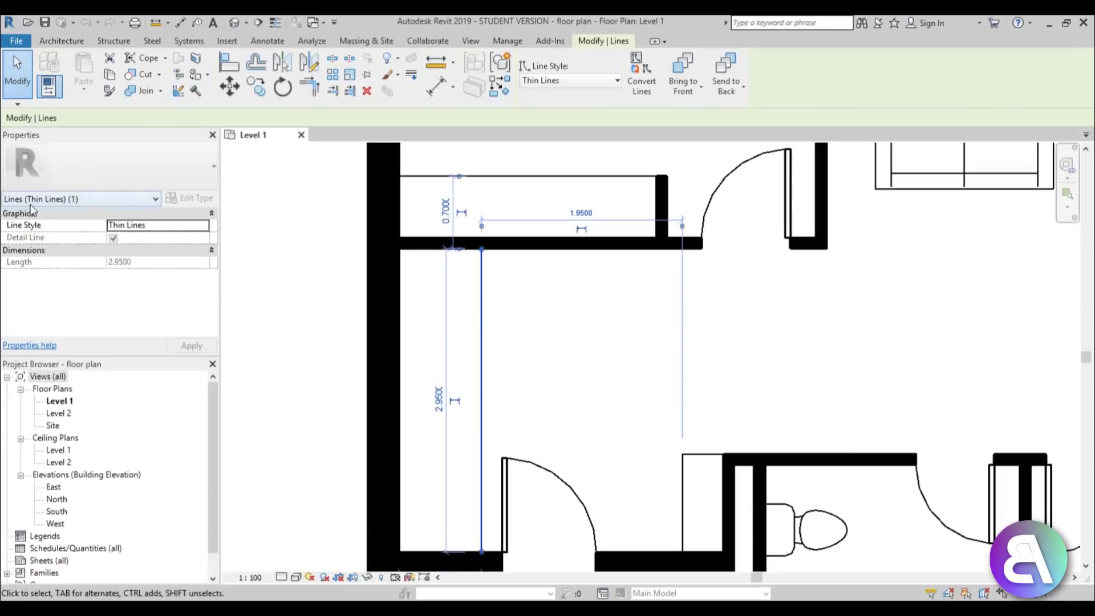
{"action": "left_click", "coordinate": [530, 340]}
{"action": "scroll", "coordinate": [511, 336], "scroll_direction": "down", "scroll_amount": 2}
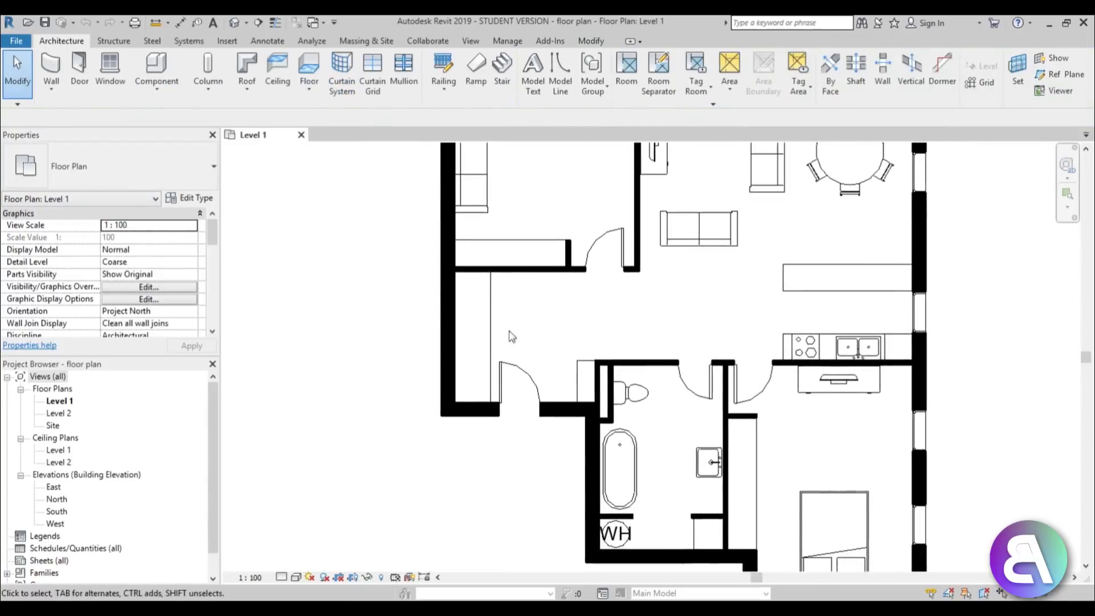
Open the default 3D view and turn the model to a level front view.
{"action": "left_click", "coordinate": [237, 26]}
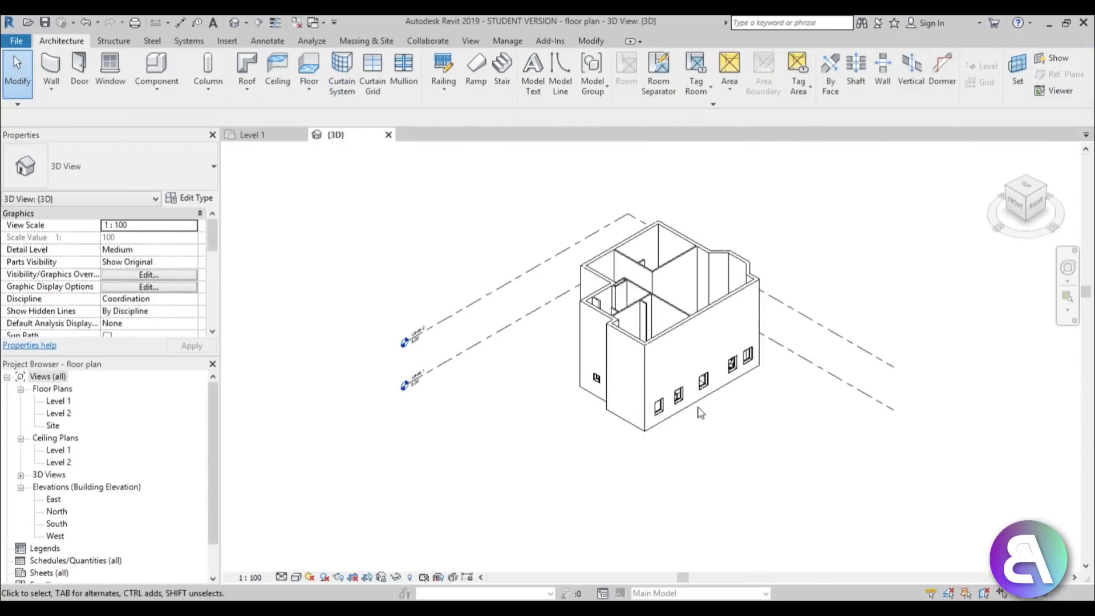
{"action": "middle_click_drag", "start_coordinate": [699, 412], "coordinate": [628, 335], "text": "shift"}
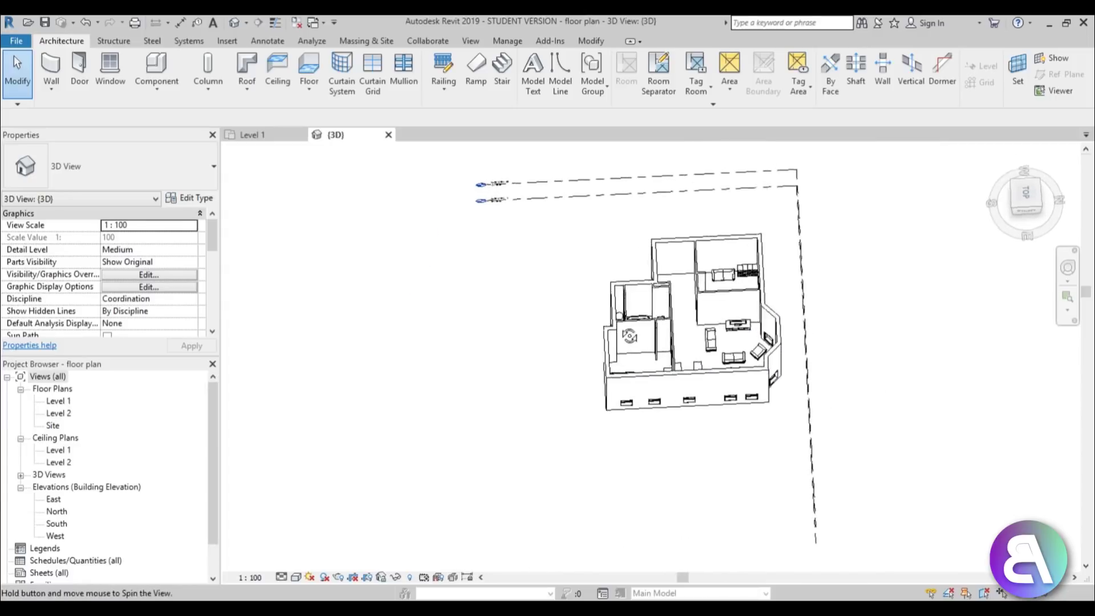
{"action": "scroll", "coordinate": [695, 268], "scroll_direction": "up", "scroll_amount": 3}
{"action": "scroll", "coordinate": [667, 293], "scroll_direction": "down", "scroll_amount": 3}
{"action": "middle_click_drag", "start_coordinate": [667, 408], "coordinate": [941, 116], "text": "shift"}
{"action": "middle_click_drag", "start_coordinate": [679, 360], "coordinate": [693, 303], "text": "shift"}
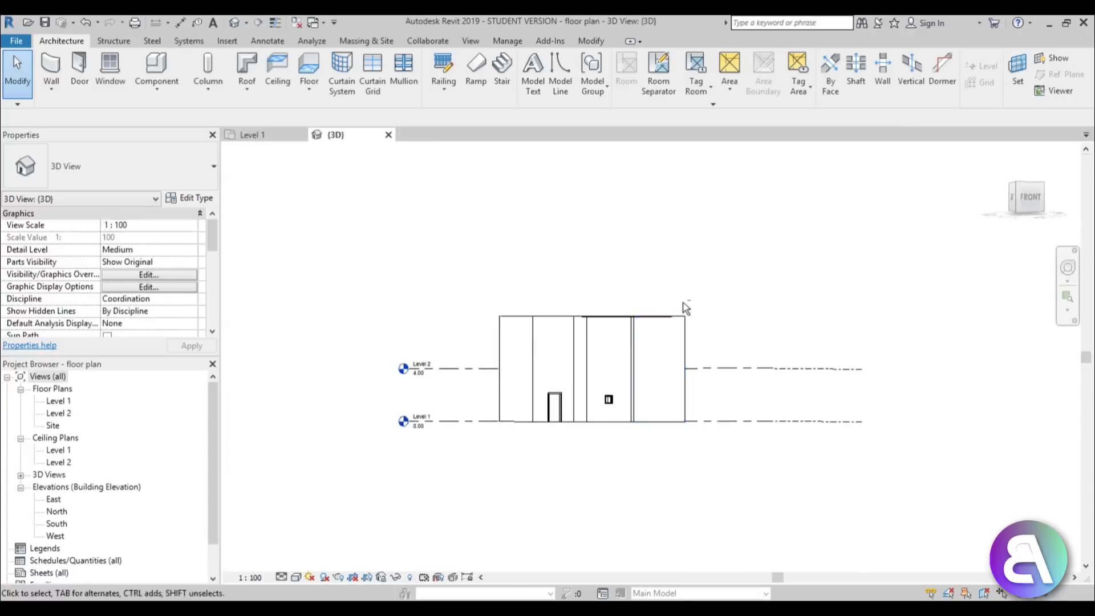
Select all walls of the building and set their top constraint to Up to level: Level 2.
{"action": "scroll", "coordinate": [689, 313], "scroll_direction": "up", "scroll_amount": 3}
{"action": "left_click_drag", "start_coordinate": [752, 335], "coordinate": [235, 289]}
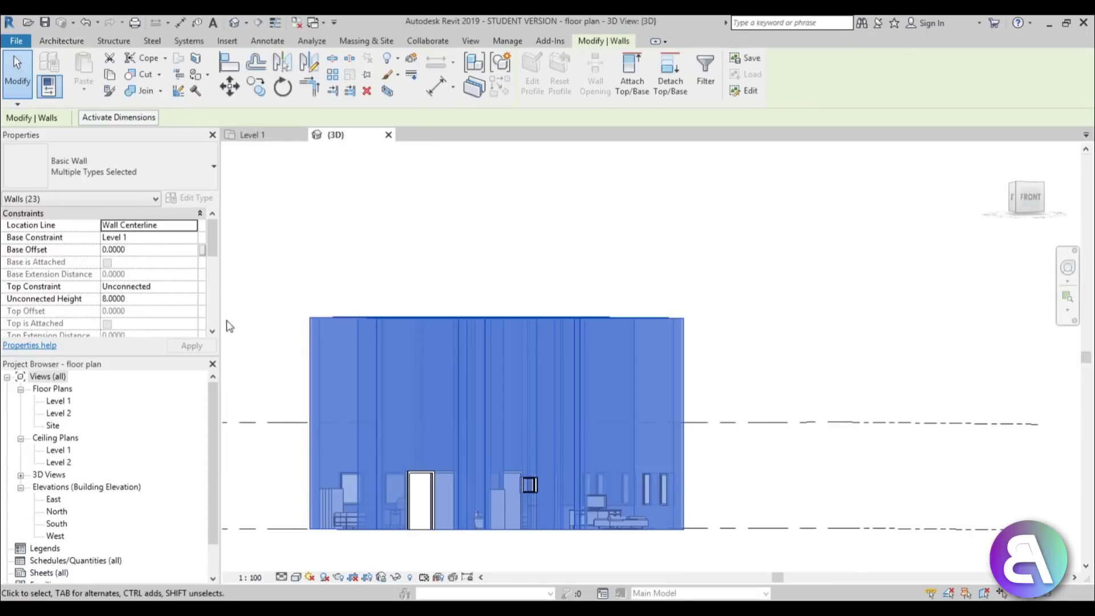
{"action": "left_click", "coordinate": [192, 287]}
{"action": "left_click", "coordinate": [156, 318]}
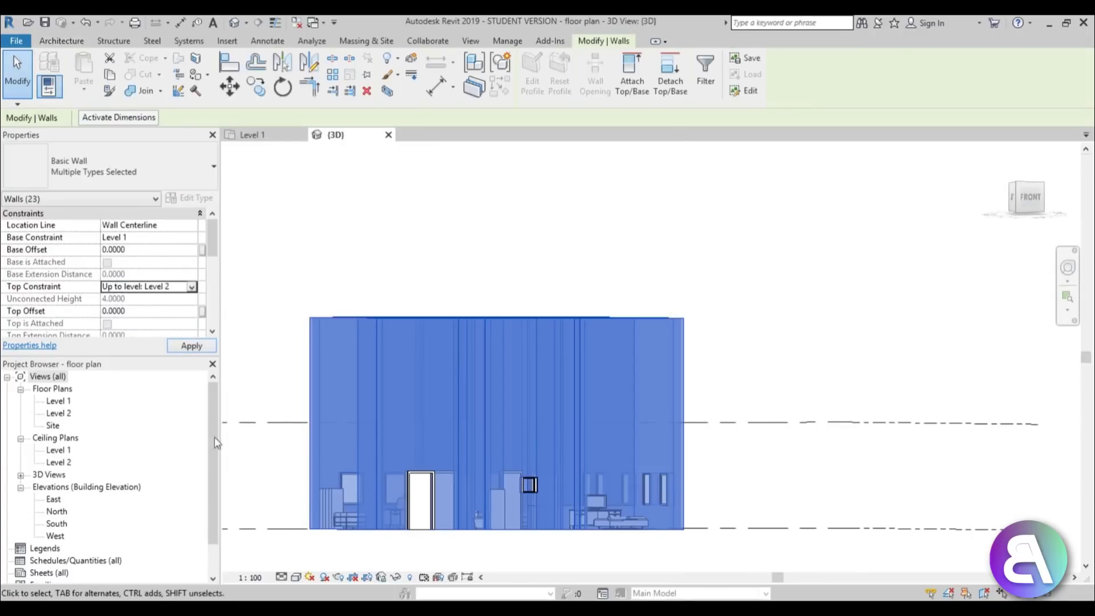
{"action": "scroll", "coordinate": [720, 336], "scroll_direction": "down", "scroll_amount": 5}
{"action": "middle_click_drag", "start_coordinate": [720, 338], "coordinate": [725, 385], "text": "shift"}
{"action": "scroll", "coordinate": [544, 372], "scroll_direction": "up", "scroll_amount": 6}
{"action": "left_click", "coordinate": [469, 402]}
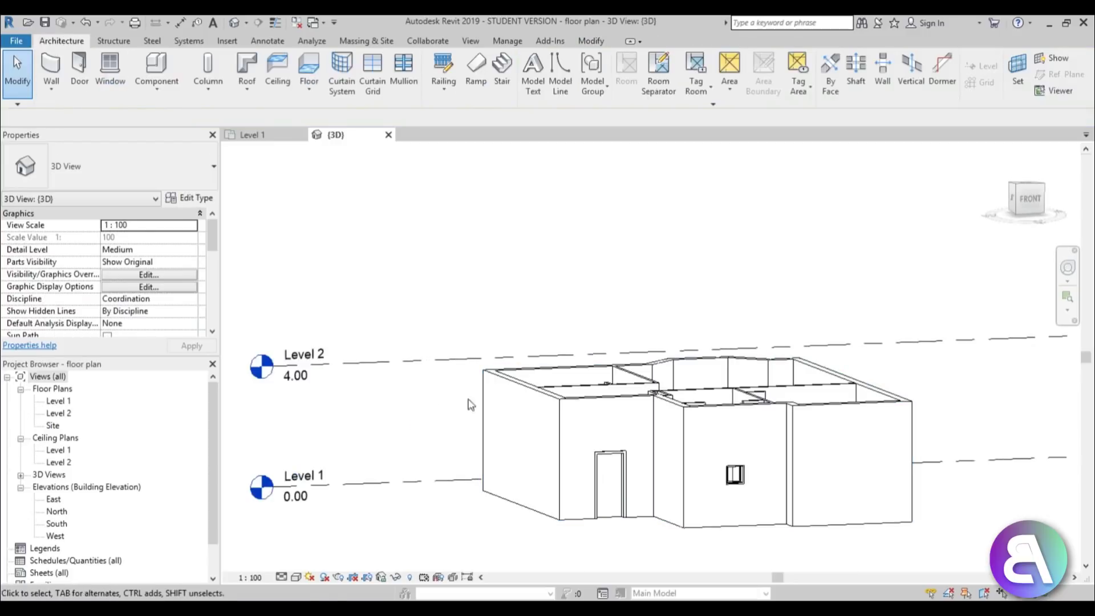
Set the elevation of Level 2 to 2.8 in the 3D view.
{"action": "scroll", "coordinate": [463, 403], "scroll_direction": "down", "scroll_amount": 2}
{"action": "middle_click_drag", "start_coordinate": [362, 408], "coordinate": [398, 403]}
{"action": "left_click", "coordinate": [374, 376]}
{"action": "left_click", "coordinate": [374, 378]}
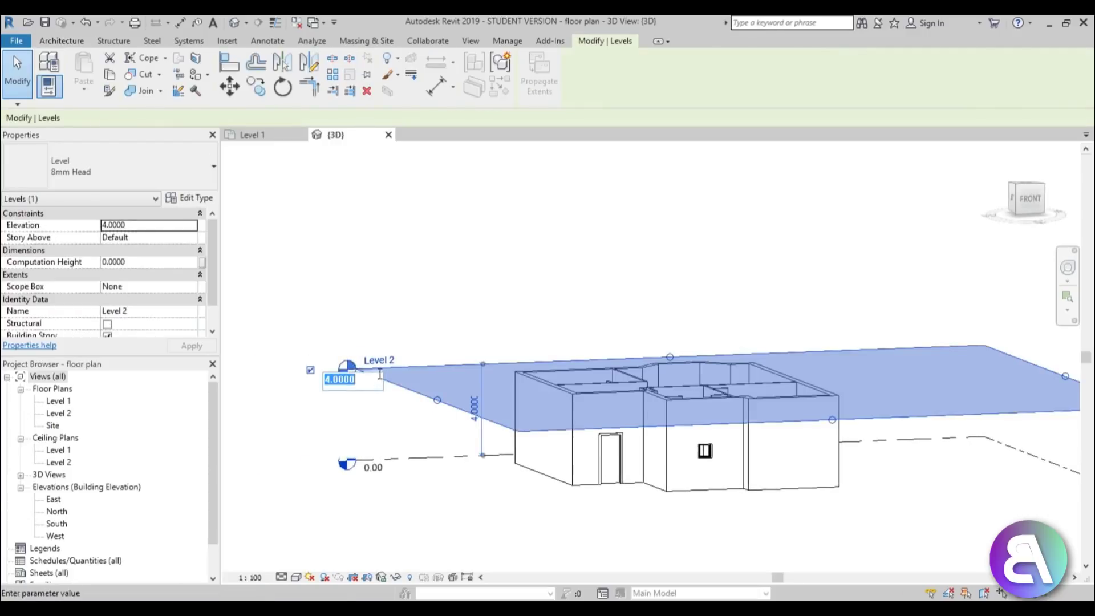
{"action": "type", "text": "2.8"}
{"action": "key", "text": "Return"}
{"action": "middle_click_drag", "start_coordinate": [698, 239], "coordinate": [497, 430], "text": "shift"}
{"action": "left_click", "coordinate": [580, 479]}
Examine the rooms and their furniture from above on several sides in the 3D view.
{"action": "middle_click_drag", "start_coordinate": [677, 512], "coordinate": [621, 513], "text": "shift"}
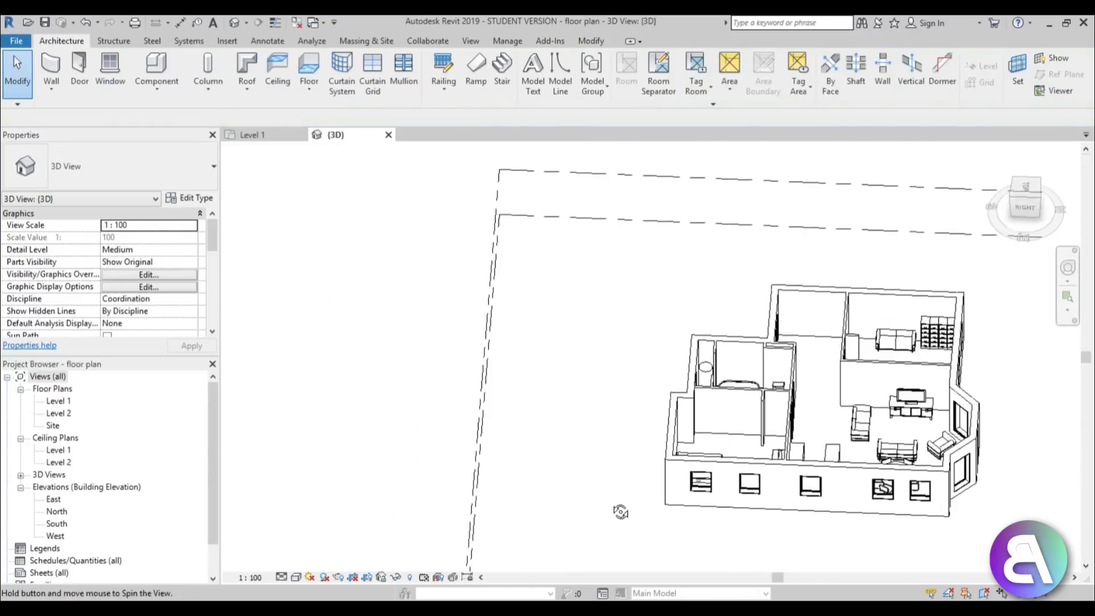
{"action": "scroll", "coordinate": [816, 372], "scroll_direction": "up", "scroll_amount": 3}
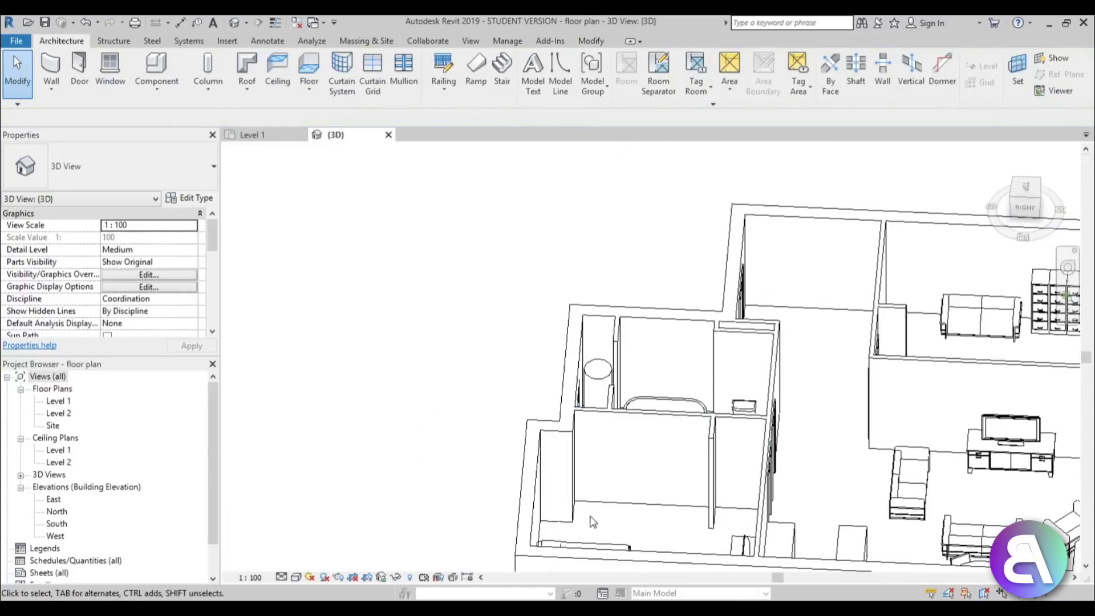
{"action": "scroll", "coordinate": [685, 522], "scroll_direction": "down", "scroll_amount": 1}
{"action": "middle_click_drag", "start_coordinate": [685, 519], "coordinate": [579, 533], "text": "shift"}
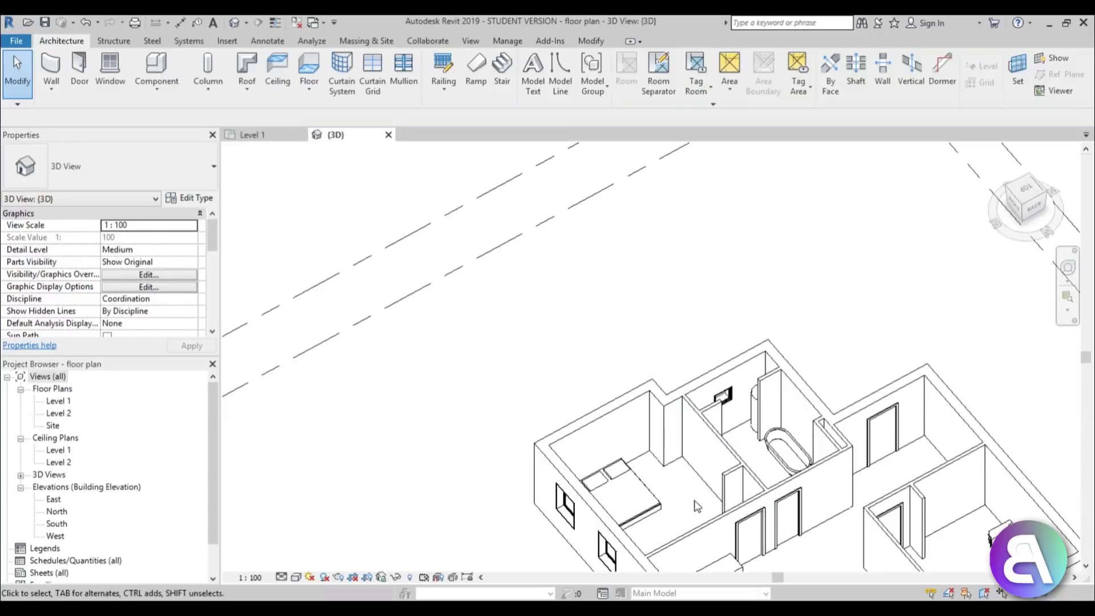
{"action": "middle_click_drag", "start_coordinate": [935, 463], "coordinate": [770, 212]}
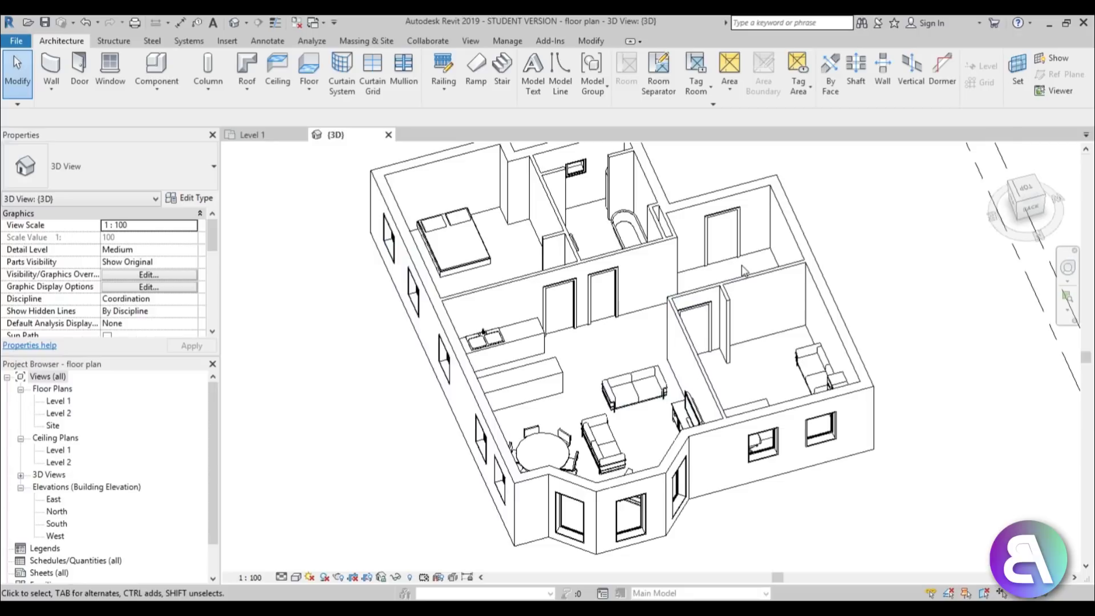
Return to the Level 1 floor plan and delete the thin closet lines in the hallway, study and bedroom.
{"action": "double_click", "coordinate": [58, 401]}
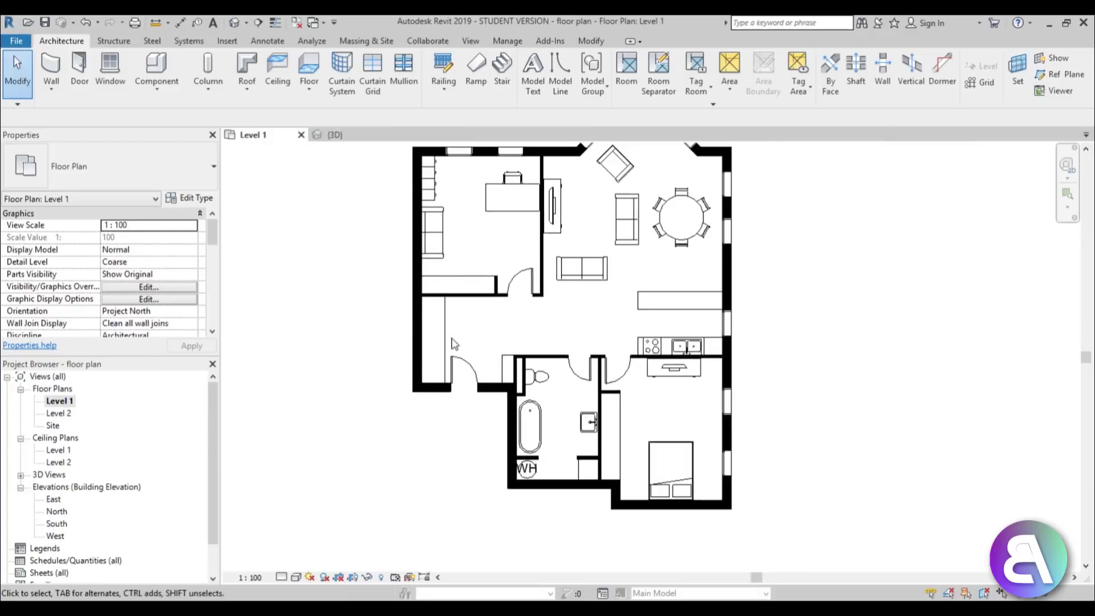
{"action": "left_click", "coordinate": [446, 342]}
{"action": "left_click", "coordinate": [451, 277], "text": "ctrl"}
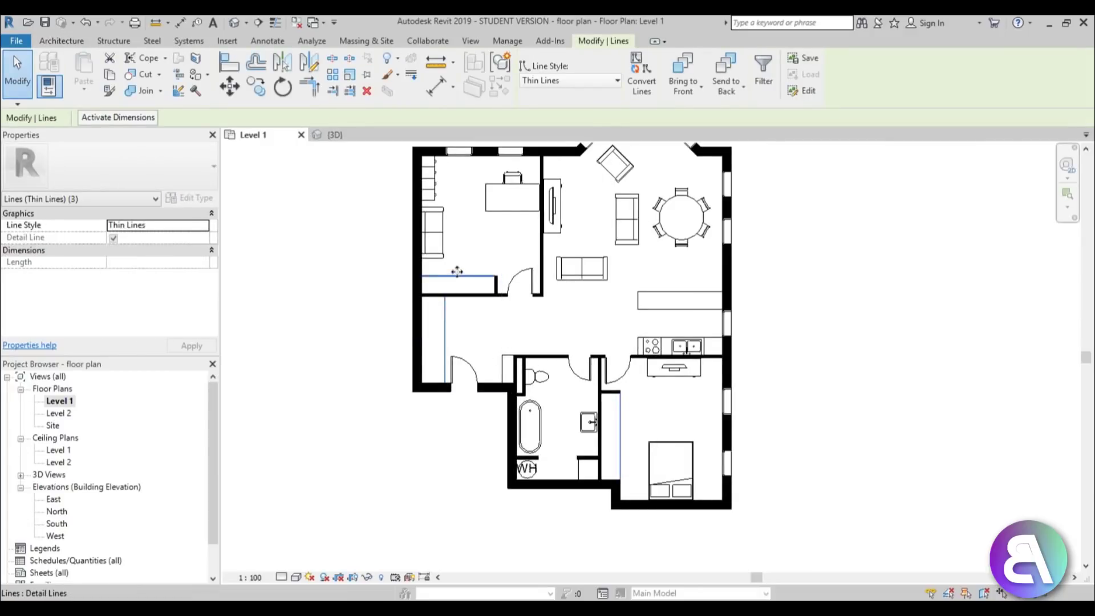
{"action": "key", "text": "Delete"}
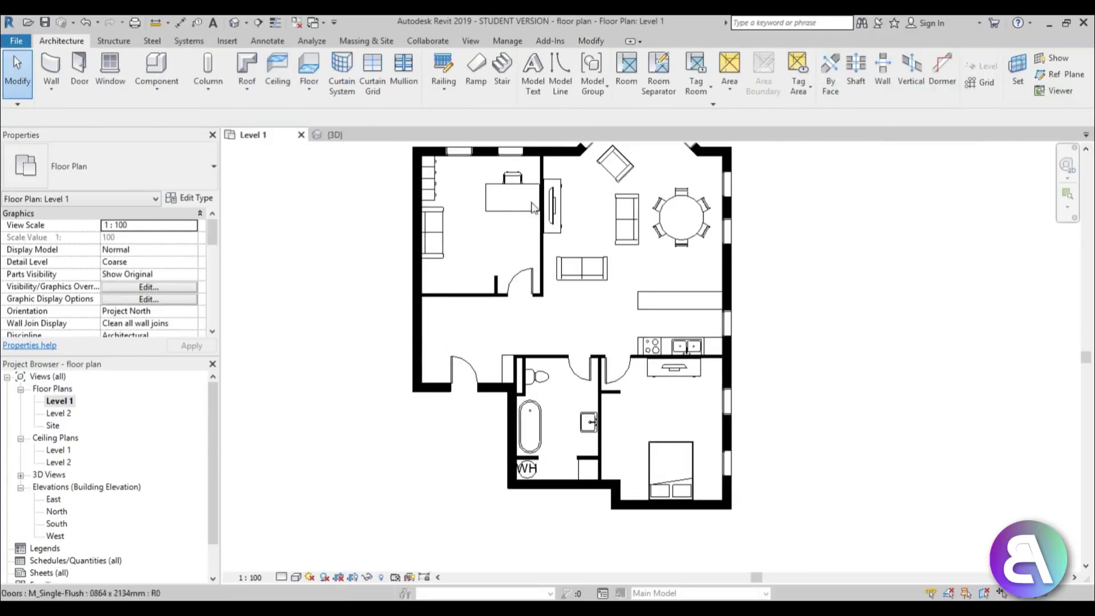
Load the Simple_Armoire family file from the desktop into the project and restore the window to full size.
{"action": "left_click_drag", "start_coordinate": [500, 20], "coordinate": [615, 29]}
{"action": "left_click", "coordinate": [33, 420]}
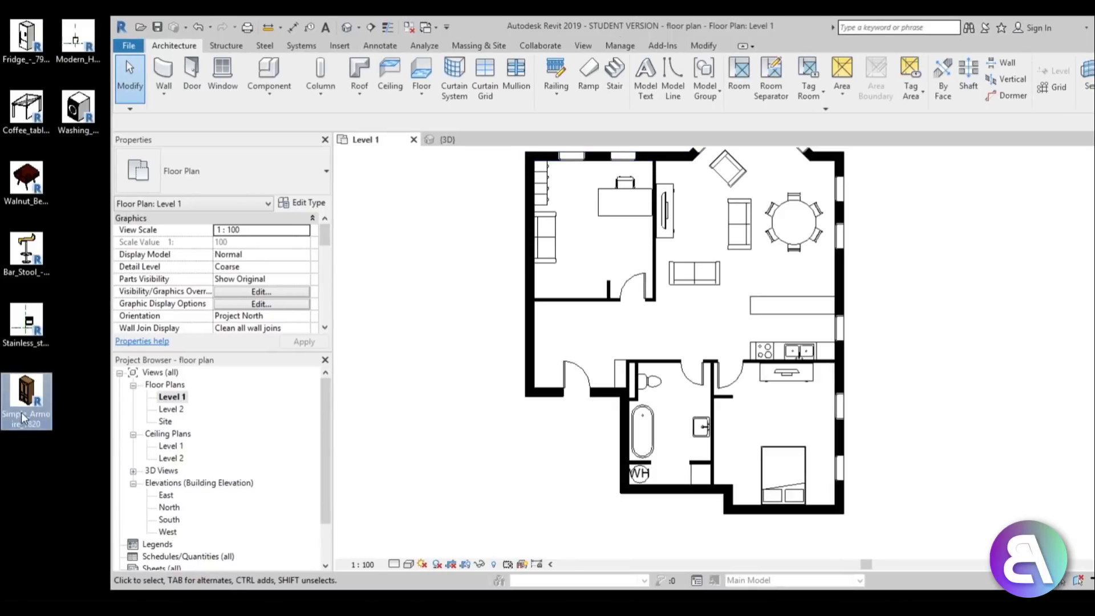
{"action": "left_click_drag", "start_coordinate": [637, 342], "coordinate": [637, 343]}
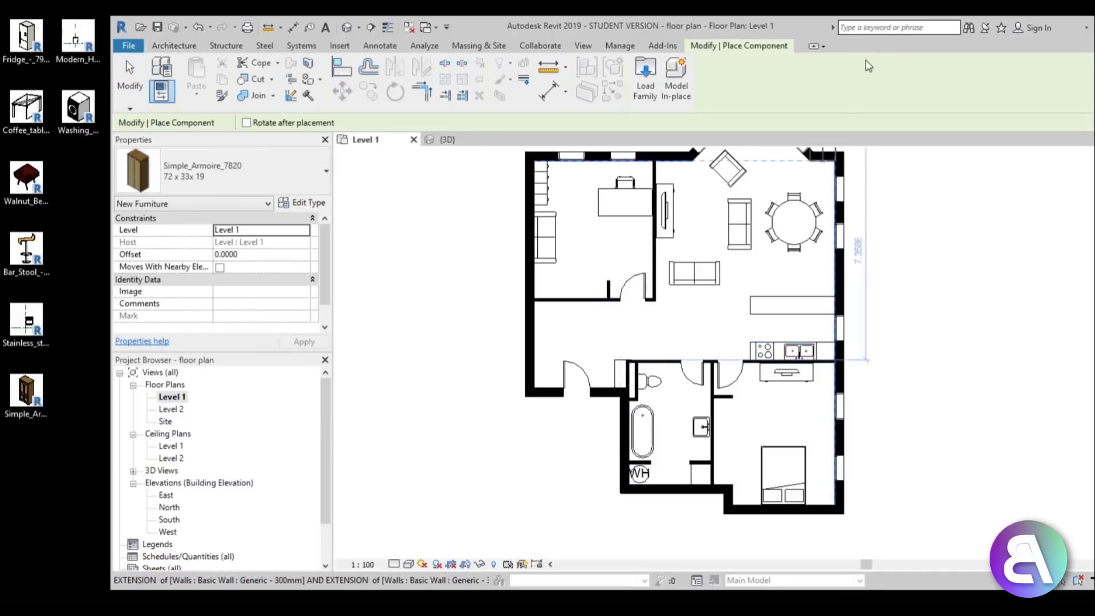
{"action": "left_click_drag", "start_coordinate": [777, 28], "coordinate": [770, 27]}
{"action": "double_click", "coordinate": [772, 32]}
Place three Simple_Armoire_7820 wardrobes end to end along the bedroom wall shared with the bathroom.
{"action": "scroll", "coordinate": [447, 325], "scroll_direction": "up", "scroll_amount": 5}
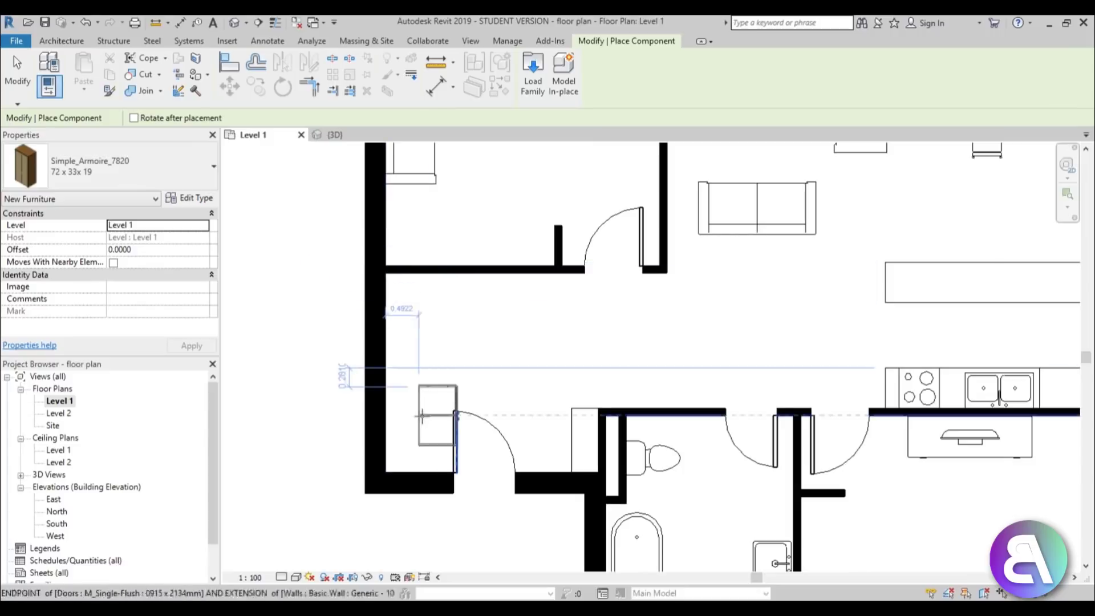
{"action": "middle_click_drag", "start_coordinate": [441, 415], "coordinate": [288, 156]}
{"action": "scroll", "coordinate": [582, 439], "scroll_direction": "up", "scroll_amount": 4}
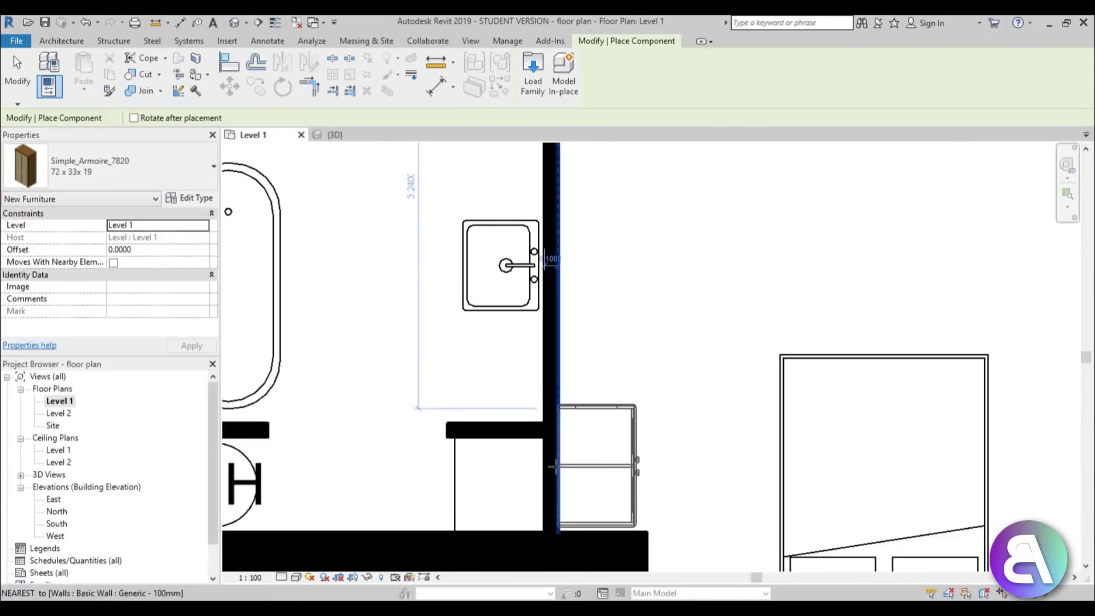
{"action": "scroll", "coordinate": [553, 467], "scroll_direction": "up", "scroll_amount": 2}
{"action": "middle_click_drag", "start_coordinate": [553, 466], "coordinate": [547, 358]}
{"action": "left_click", "coordinate": [549, 358]}
{"action": "middle_click_drag", "start_coordinate": [566, 303], "coordinate": [553, 463]}
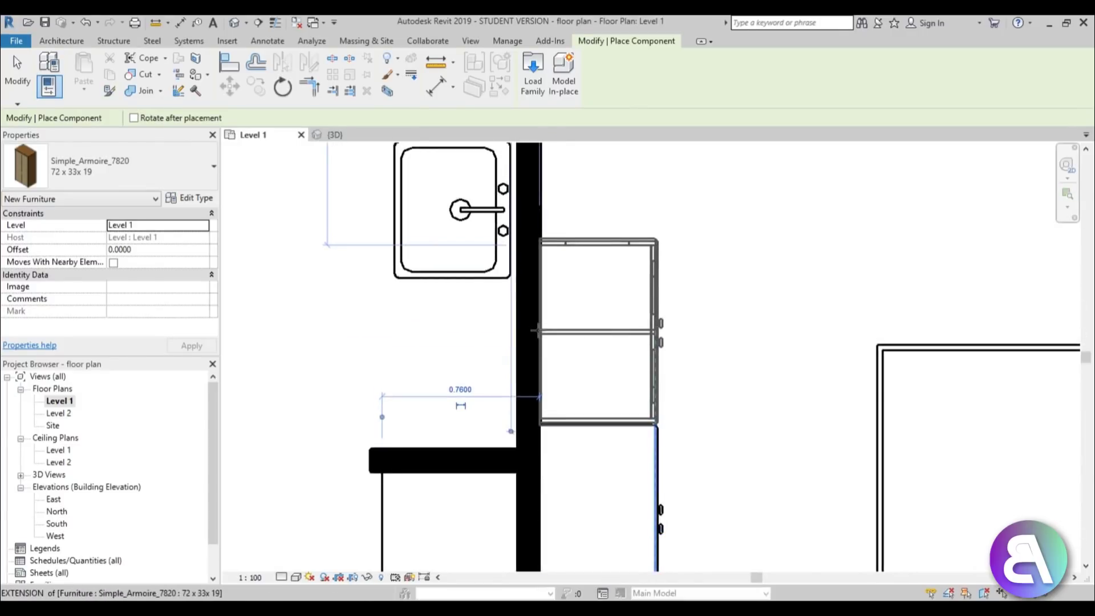
{"action": "left_click", "coordinate": [552, 286]}
{"action": "middle_click_drag", "start_coordinate": [552, 286], "coordinate": [561, 493]}
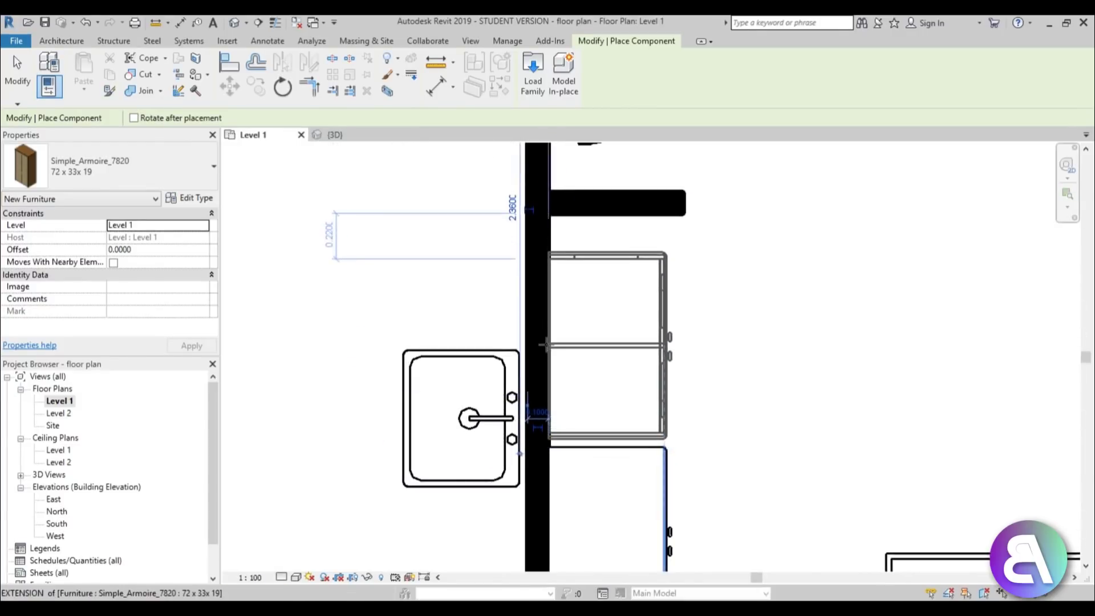
{"action": "left_click", "coordinate": [552, 356]}
{"action": "scroll", "coordinate": [638, 374], "scroll_direction": "down", "scroll_amount": 3}
{"action": "key", "text": "Escape"}
{"action": "key", "text": "Escape"}
Move the short bedroom closet wall against the end of the armoire row.
{"action": "scroll", "coordinate": [634, 315], "scroll_direction": "up", "scroll_amount": 3}
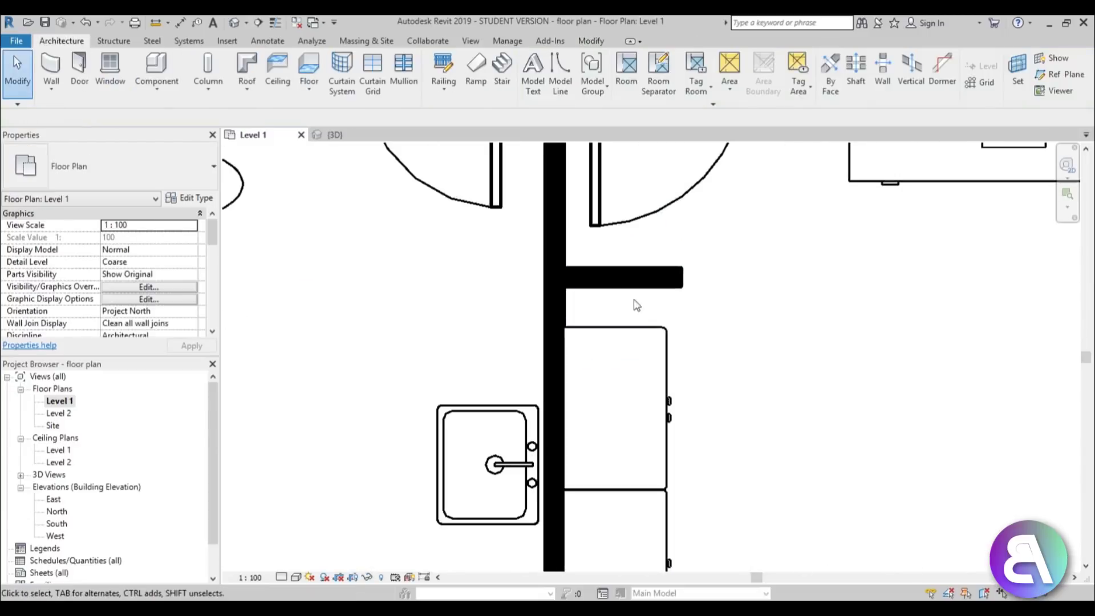
{"action": "left_click_drag", "start_coordinate": [630, 280], "coordinate": [629, 322]}
{"action": "left_click", "coordinate": [745, 435]}
{"action": "scroll", "coordinate": [746, 436], "scroll_direction": "down", "scroll_amount": 1}
{"action": "middle_click_drag", "start_coordinate": [746, 436], "coordinate": [690, 272]}
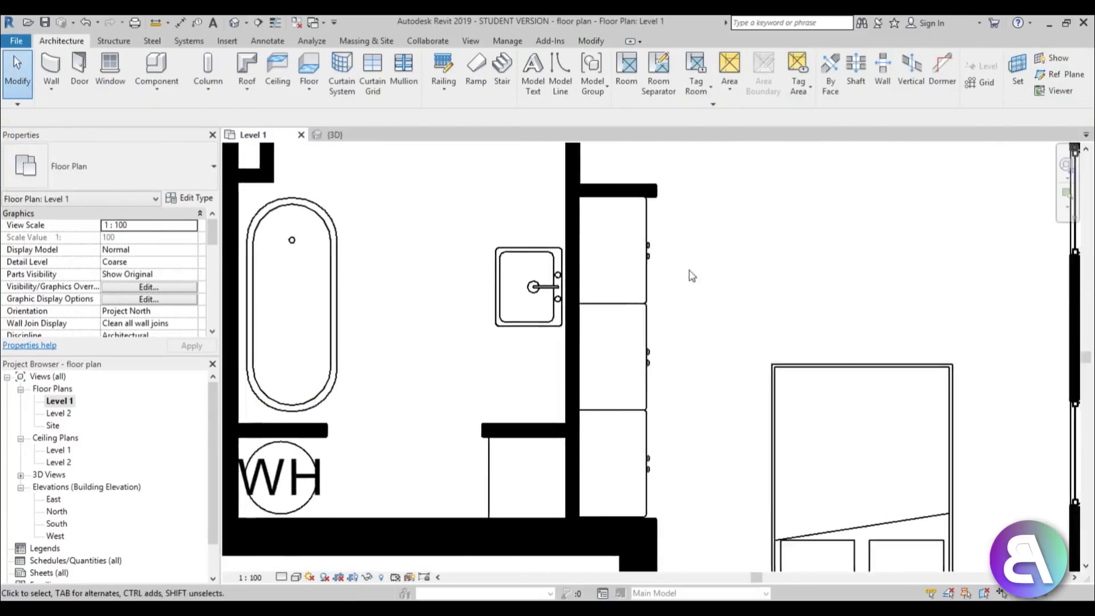
Copy the three bedroom armoires into the hallway corner beside the entrance door, against the outer wall.
{"action": "scroll", "coordinate": [690, 273], "scroll_direction": "down", "scroll_amount": 1}
{"action": "scroll", "coordinate": [621, 475], "scroll_direction": "down", "scroll_amount": 2}
{"action": "scroll", "coordinate": [638, 488], "scroll_direction": "down", "scroll_amount": 1}
{"action": "middle_click_drag", "start_coordinate": [621, 432], "coordinate": [639, 437]}
{"action": "scroll", "coordinate": [638, 433], "scroll_direction": "up", "scroll_amount": 3}
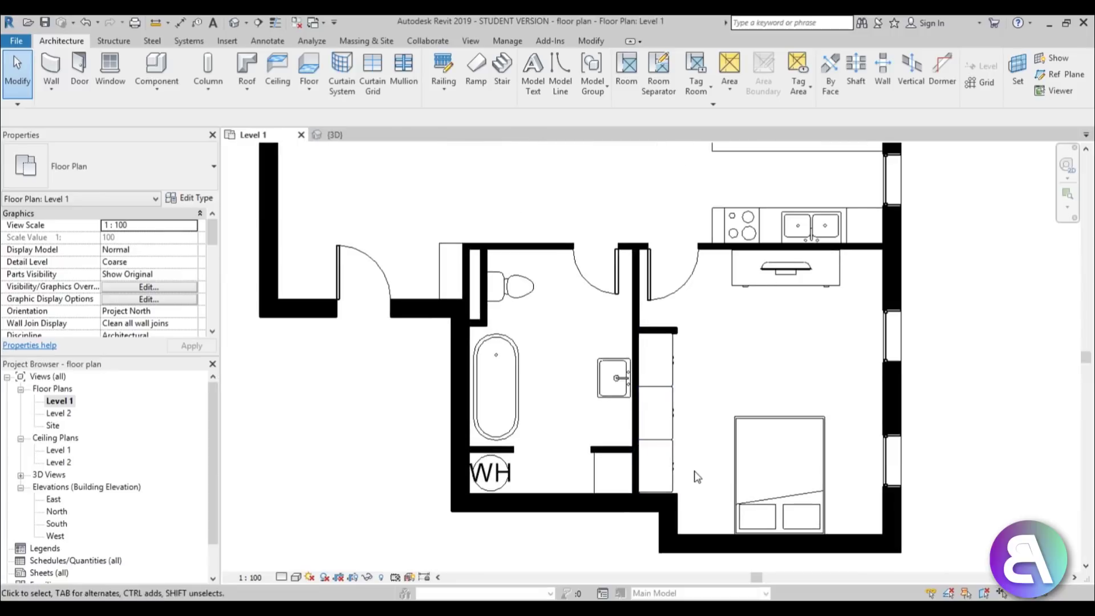
{"action": "left_click_drag", "start_coordinate": [694, 473], "coordinate": [655, 372]}
{"action": "key", "text": "c"}
{"action": "key", "text": "o"}
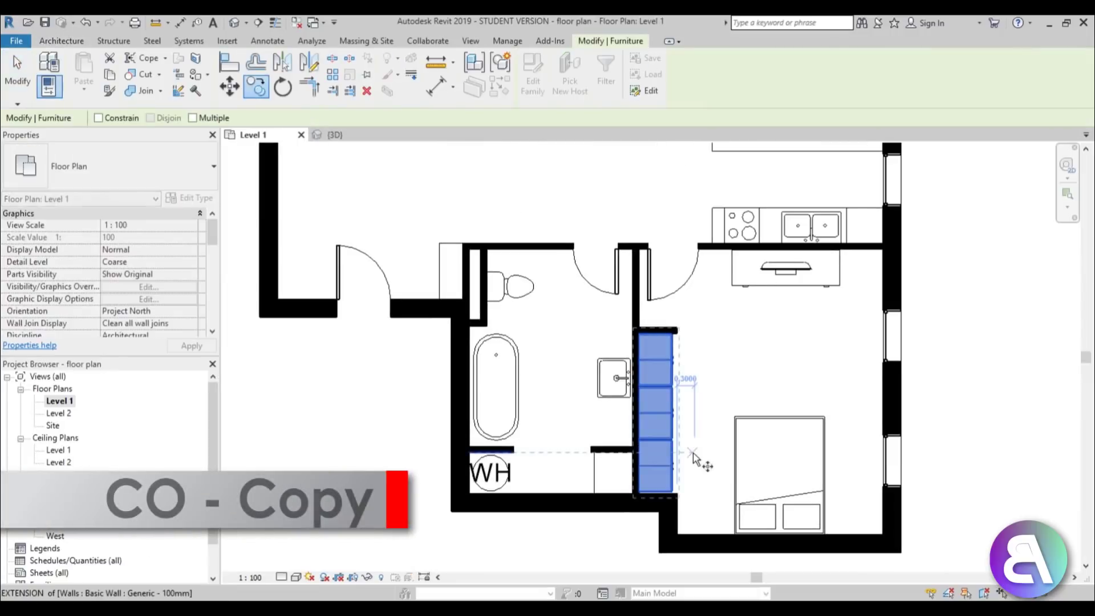
{"action": "scroll", "coordinate": [638, 496], "scroll_direction": "up", "scroll_amount": 3}
{"action": "left_click", "coordinate": [658, 467]}
{"action": "scroll", "coordinate": [545, 459], "scroll_direction": "down", "scroll_amount": 2}
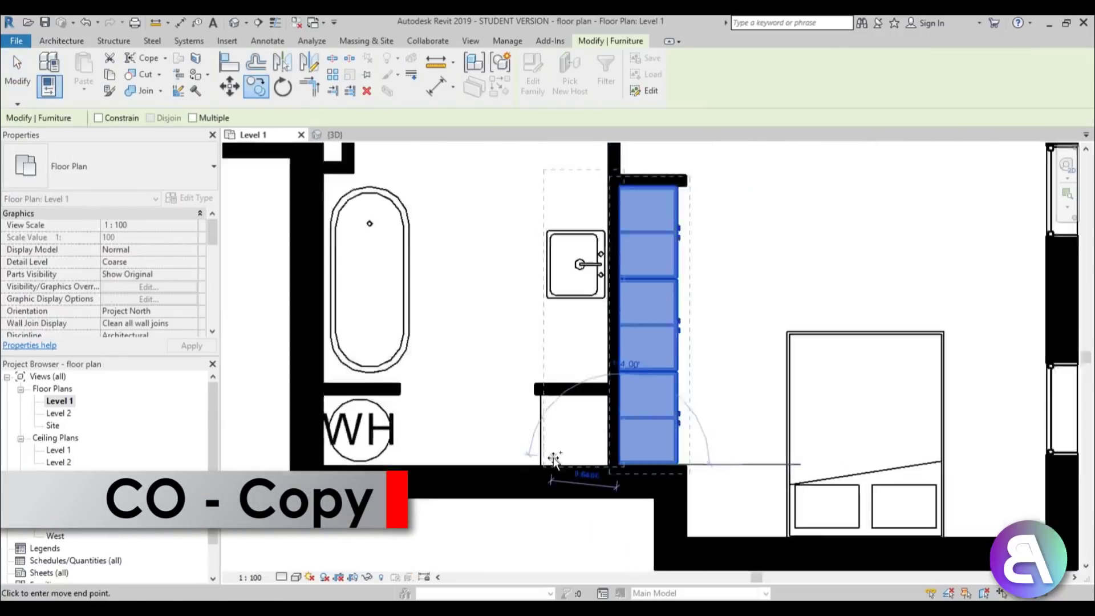
{"action": "scroll", "coordinate": [319, 393], "scroll_direction": "down", "scroll_amount": 1}
{"action": "middle_click_drag", "start_coordinate": [268, 376], "coordinate": [589, 444]}
{"action": "middle_click_drag", "start_coordinate": [333, 264], "coordinate": [470, 451]}
{"action": "scroll", "coordinate": [481, 408], "scroll_direction": "up", "scroll_amount": 2}
{"action": "left_click", "coordinate": [512, 427]}
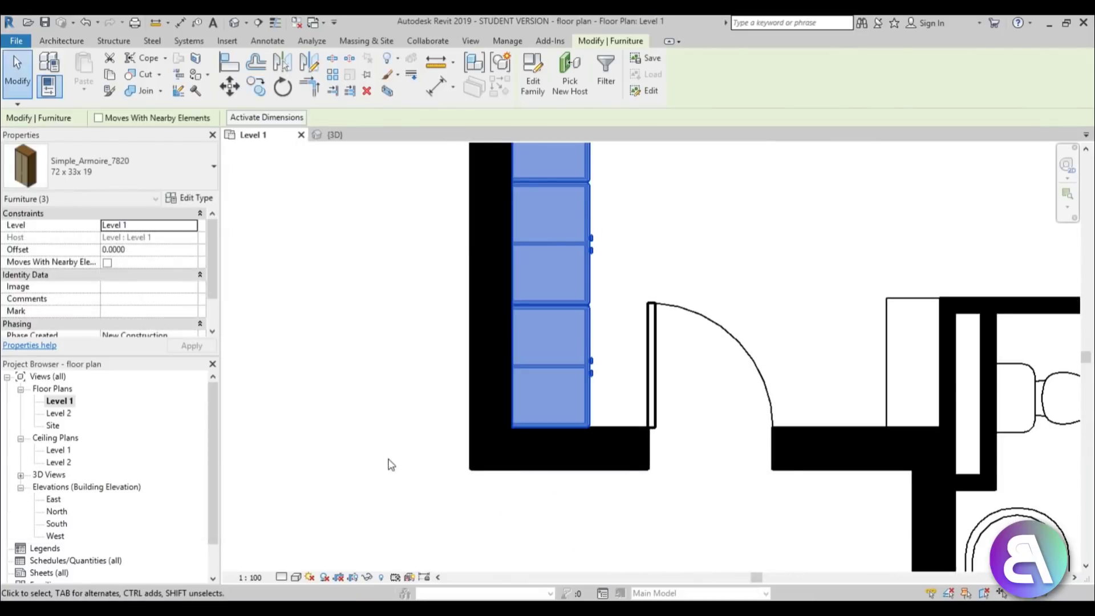
Move the wall between study and hallway against the end of the hallway armoire row, and select the adjoining armoire.
{"action": "scroll", "coordinate": [390, 465], "scroll_direction": "down", "scroll_amount": 3}
{"action": "middle_click_drag", "start_coordinate": [395, 481], "coordinate": [391, 520]}
{"action": "left_click", "coordinate": [502, 313]}
{"action": "scroll", "coordinate": [505, 285], "scroll_direction": "up", "scroll_amount": 3}
{"action": "left_click_drag", "start_coordinate": [510, 256], "coordinate": [509, 294]}
{"action": "left_click", "coordinate": [462, 313]}
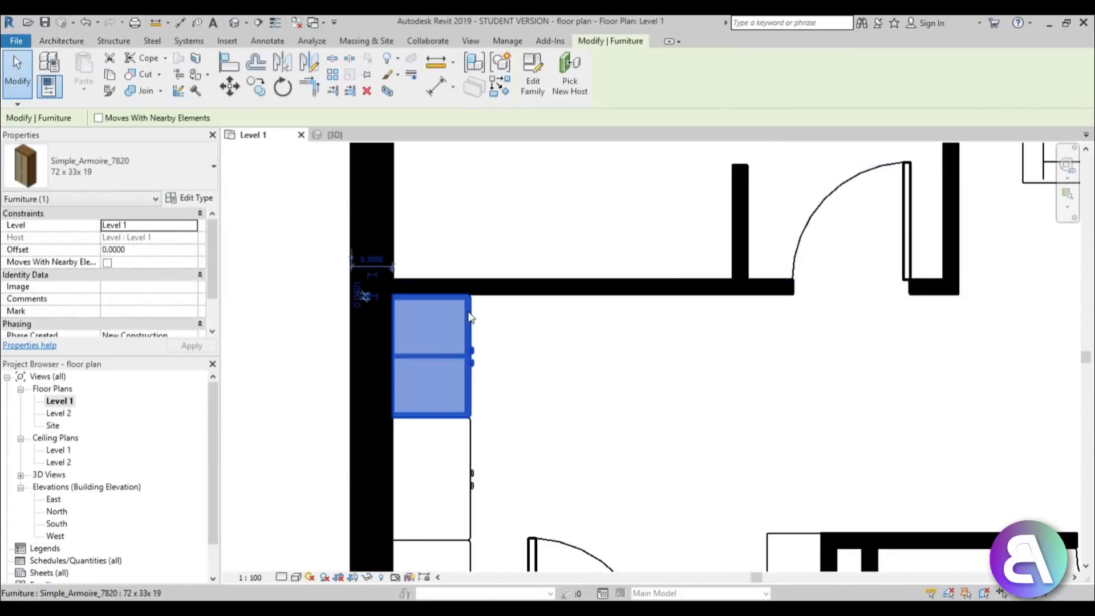
Inspect the type dimensions of the hallway armoire and the clearance of the wall between study and hallway.
{"action": "left_click", "coordinate": [200, 198]}
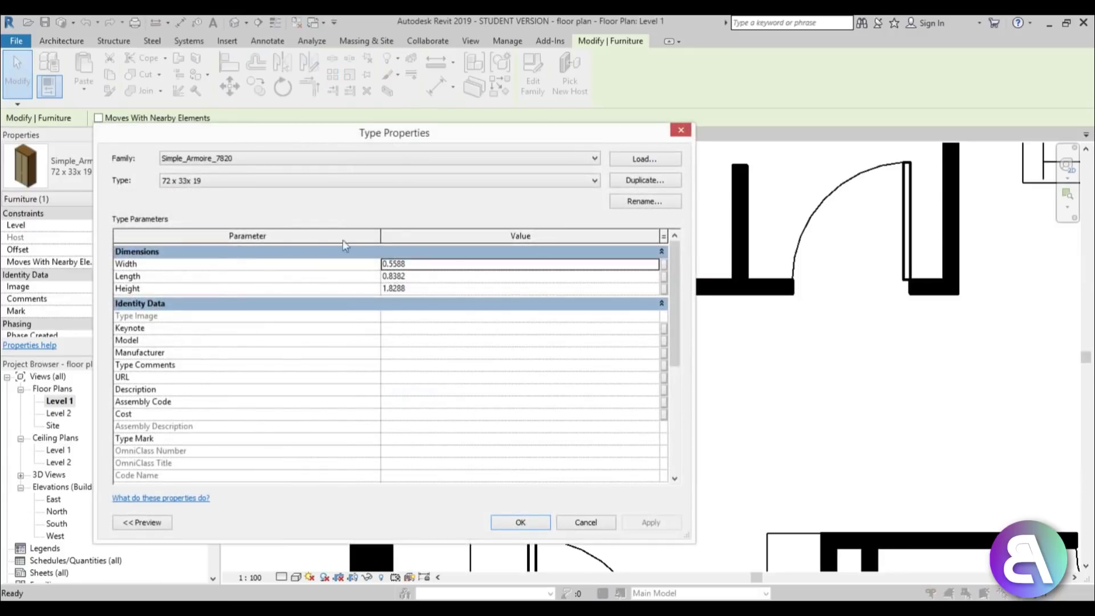
{"action": "left_click", "coordinate": [584, 523]}
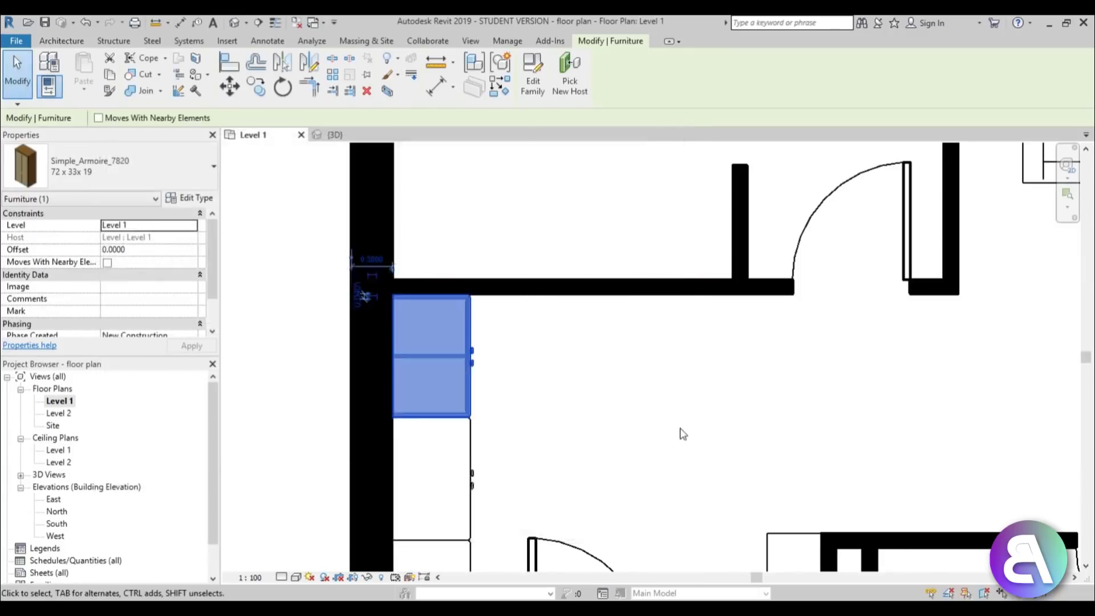
{"action": "left_click", "coordinate": [681, 429]}
{"action": "scroll", "coordinate": [682, 432], "scroll_direction": "down", "scroll_amount": 3}
{"action": "middle_click_drag", "start_coordinate": [700, 459], "coordinate": [655, 389]}
{"action": "left_click", "coordinate": [626, 292]}
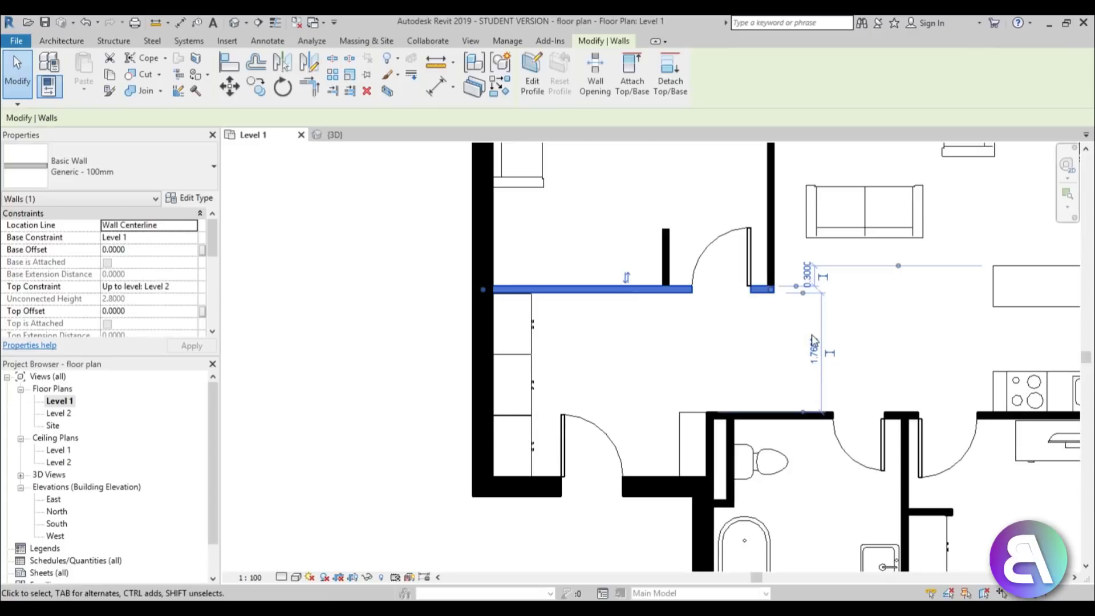
{"action": "middle_click_drag", "start_coordinate": [660, 322], "coordinate": [662, 406]}
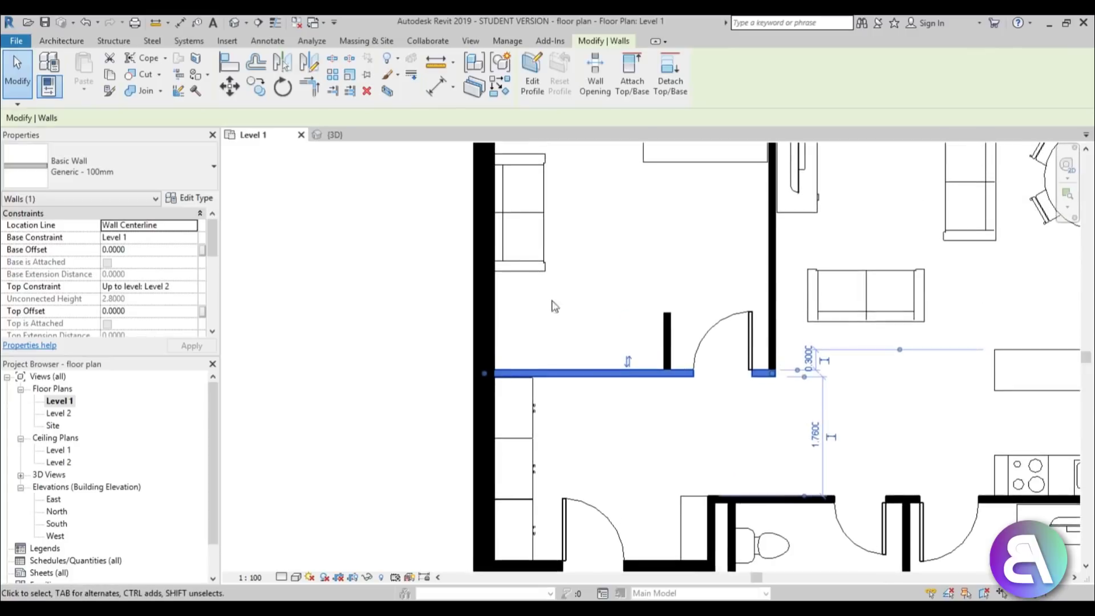
{"action": "left_click", "coordinate": [768, 439]}
{"action": "middle_click_drag", "start_coordinate": [761, 452], "coordinate": [738, 415]}
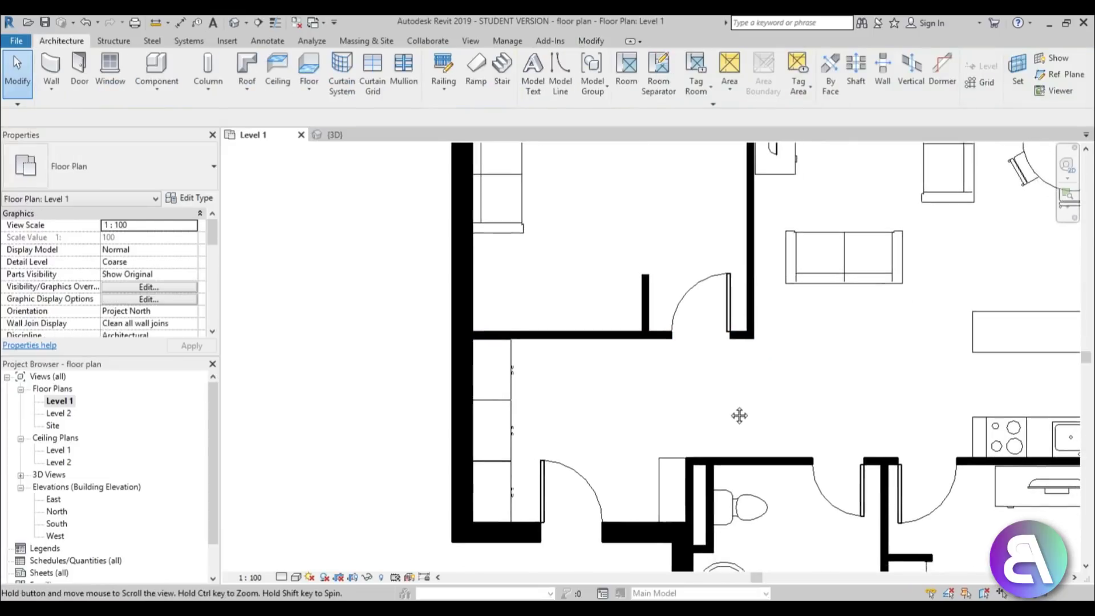
Copy the three hallway armoires up into the study.
{"action": "scroll", "coordinate": [513, 474], "scroll_direction": "up", "scroll_amount": 1}
{"action": "left_click_drag", "start_coordinate": [524, 473], "coordinate": [498, 358]}
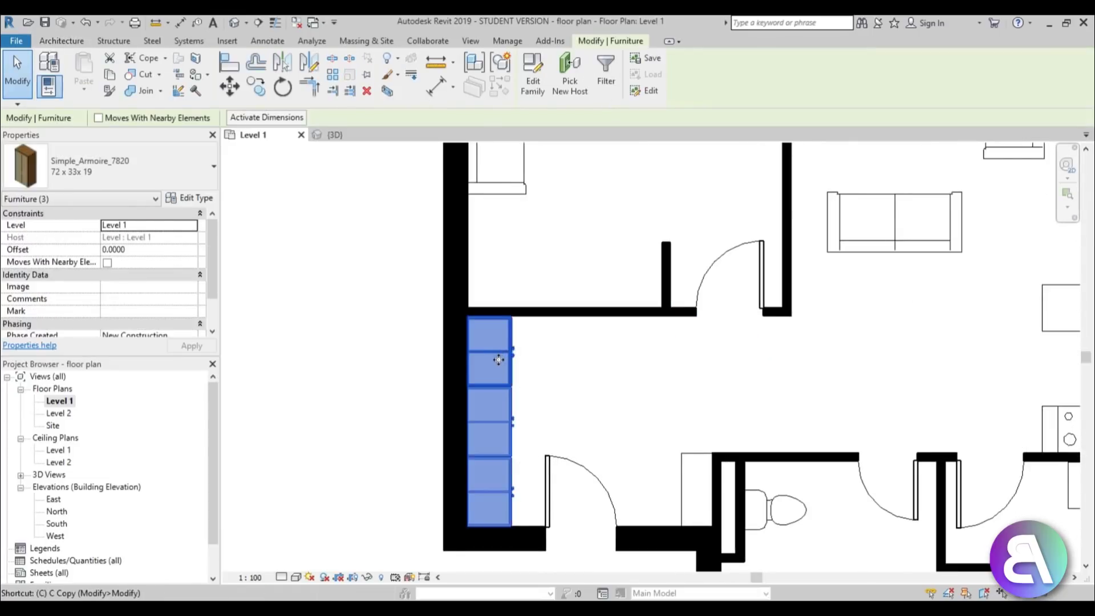
{"action": "key", "text": "c"}
{"action": "left_click", "coordinate": [511, 429]}
{"action": "left_click", "coordinate": [625, 272]}
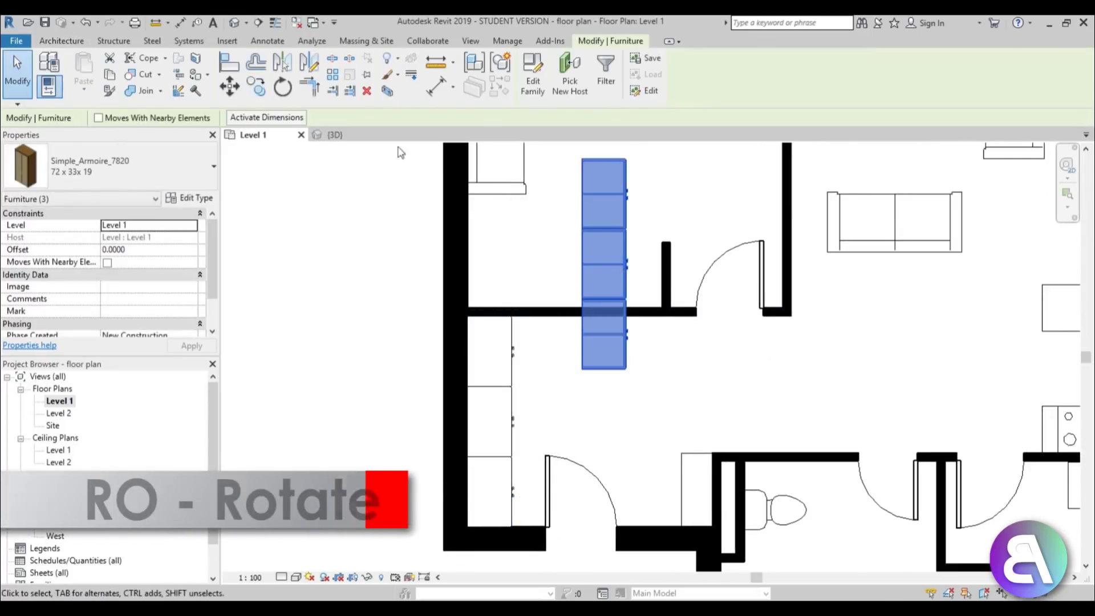
Rotate the copied armoire row 90 degrees counterclockwise and move it into the study corner against the outer and hallway walls.
{"action": "key", "text": "r"}
{"action": "key", "text": "o"}
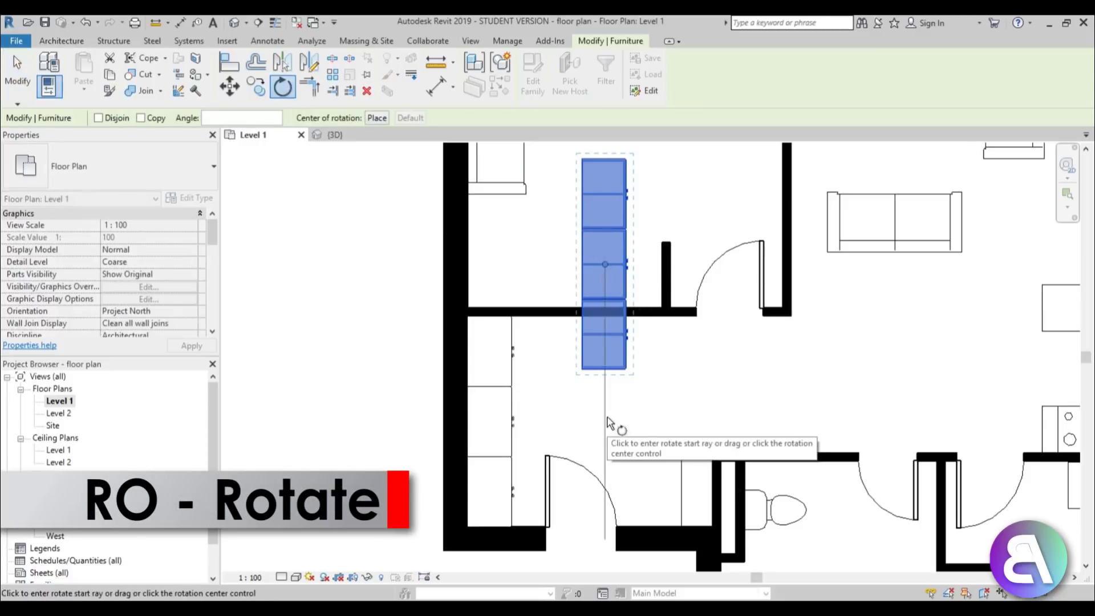
{"action": "left_click", "coordinate": [605, 427]}
{"action": "left_click", "coordinate": [867, 277]}
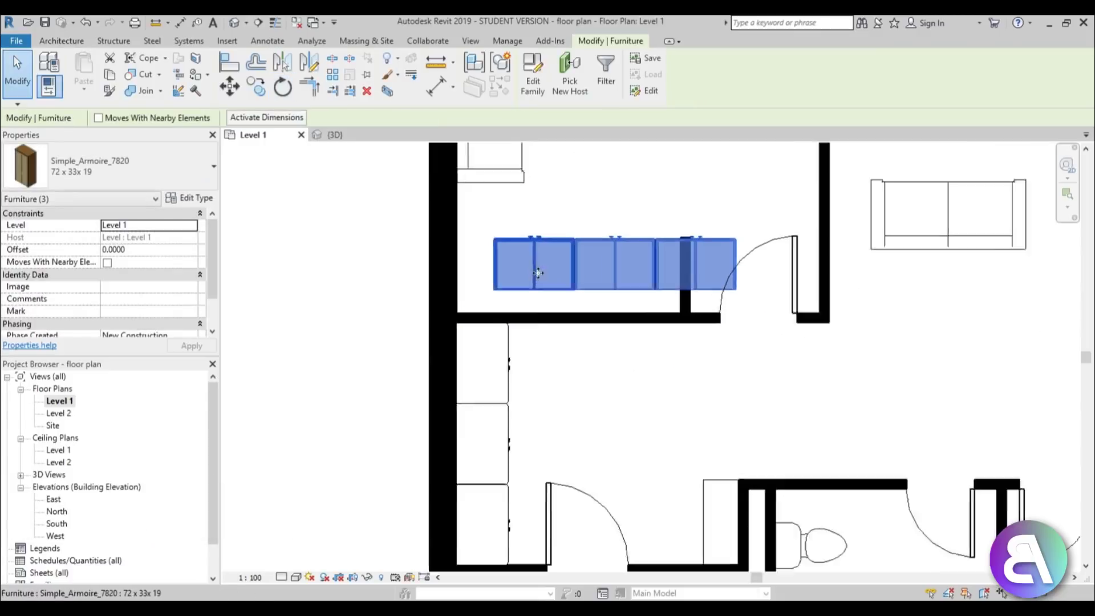
{"action": "scroll", "coordinate": [539, 262], "scroll_direction": "up", "scroll_amount": 2}
{"action": "left_click_drag", "start_coordinate": [566, 296], "coordinate": [506, 333]}
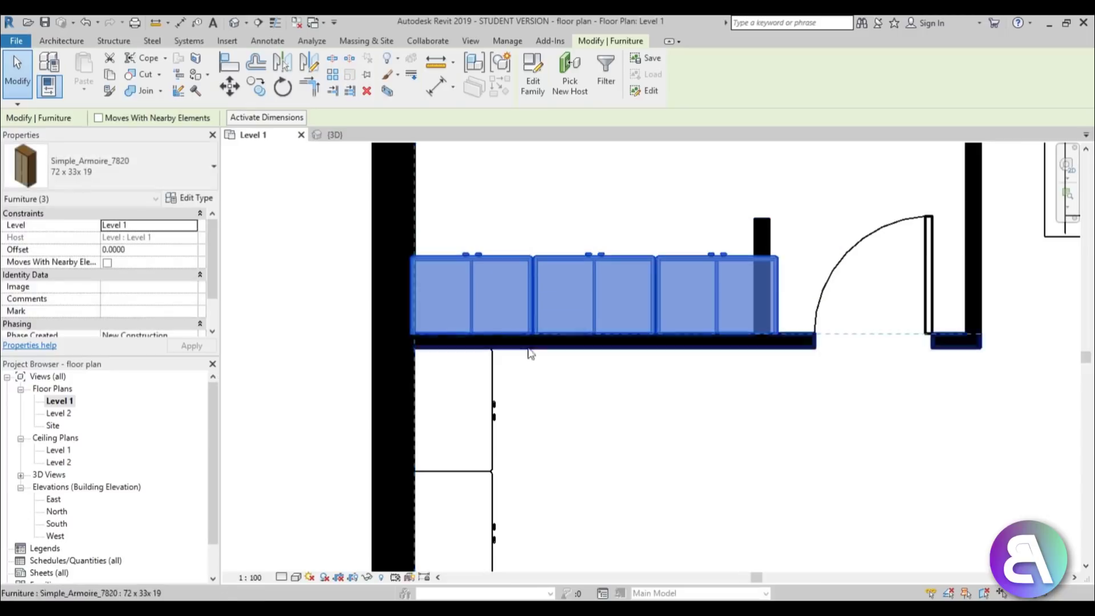
{"action": "middle_click_drag", "start_coordinate": [684, 435], "coordinate": [552, 467]}
{"action": "left_click", "coordinate": [554, 465]}
Move the short study wall beside the door against the end of the armoire row and shorten it to the armoires' depth.
{"action": "scroll", "coordinate": [612, 315], "scroll_direction": "up", "scroll_amount": 2}
{"action": "left_click", "coordinate": [623, 267]}
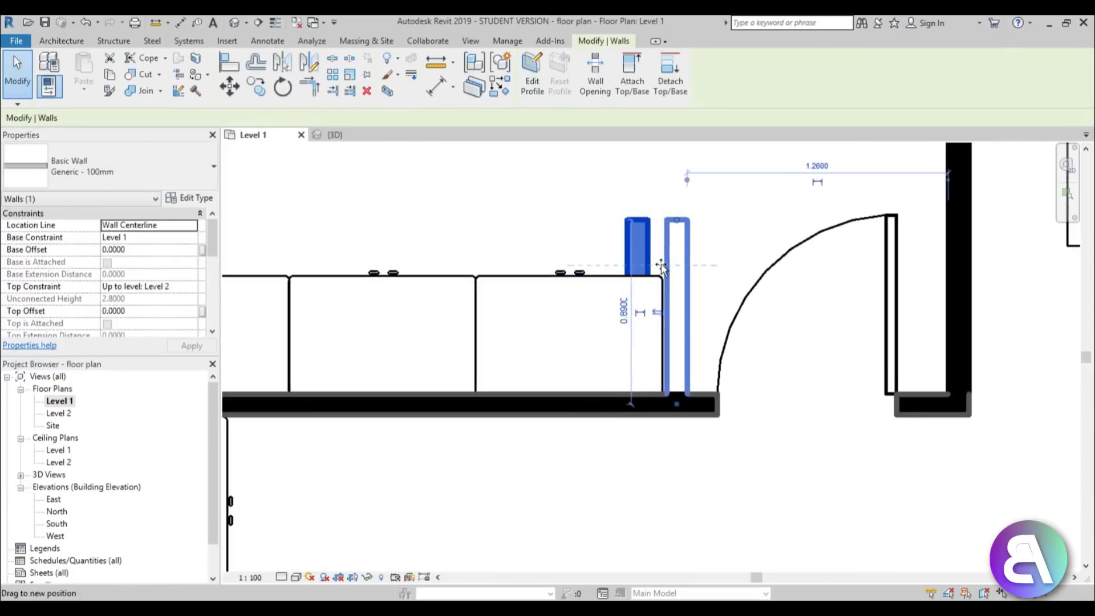
{"action": "scroll", "coordinate": [661, 271], "scroll_direction": "up", "scroll_amount": 3}
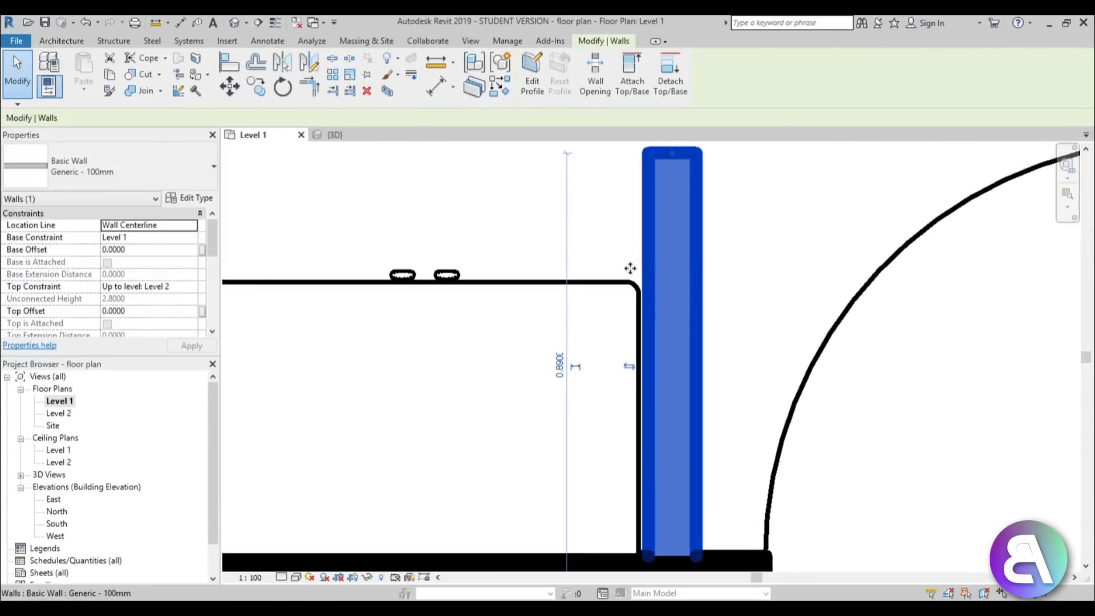
{"action": "left_click_drag", "start_coordinate": [630, 268], "coordinate": [640, 271]}
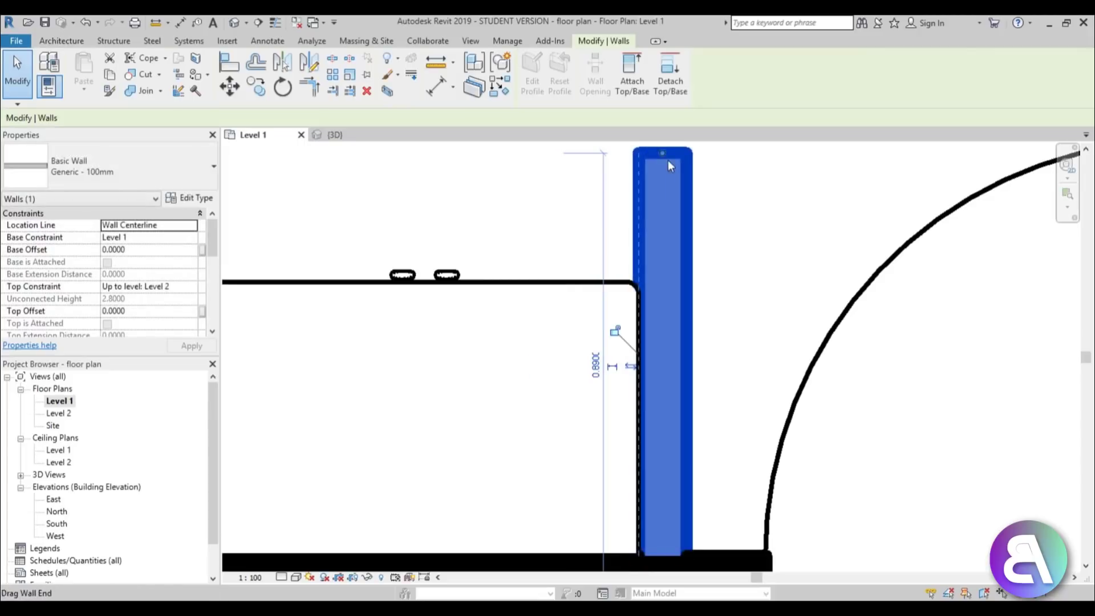
{"action": "left_click_drag", "start_coordinate": [664, 155], "coordinate": [657, 274]}
{"action": "left_click", "coordinate": [518, 225]}
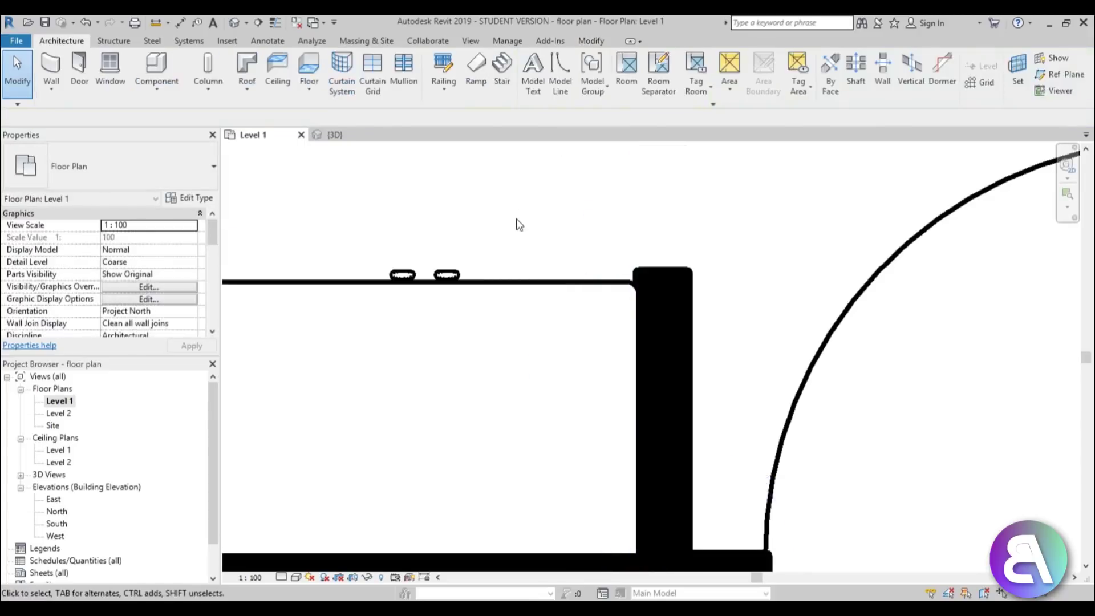
Shorten the bedroom closet wall to about 0.635 m so its end matches the front of the armoires.
{"action": "scroll", "coordinate": [517, 268], "scroll_direction": "down", "scroll_amount": 5}
{"action": "middle_click_drag", "start_coordinate": [672, 432], "coordinate": [513, 208]}
{"action": "scroll", "coordinate": [655, 308], "scroll_direction": "up", "scroll_amount": 4}
{"action": "left_click", "coordinate": [657, 351]}
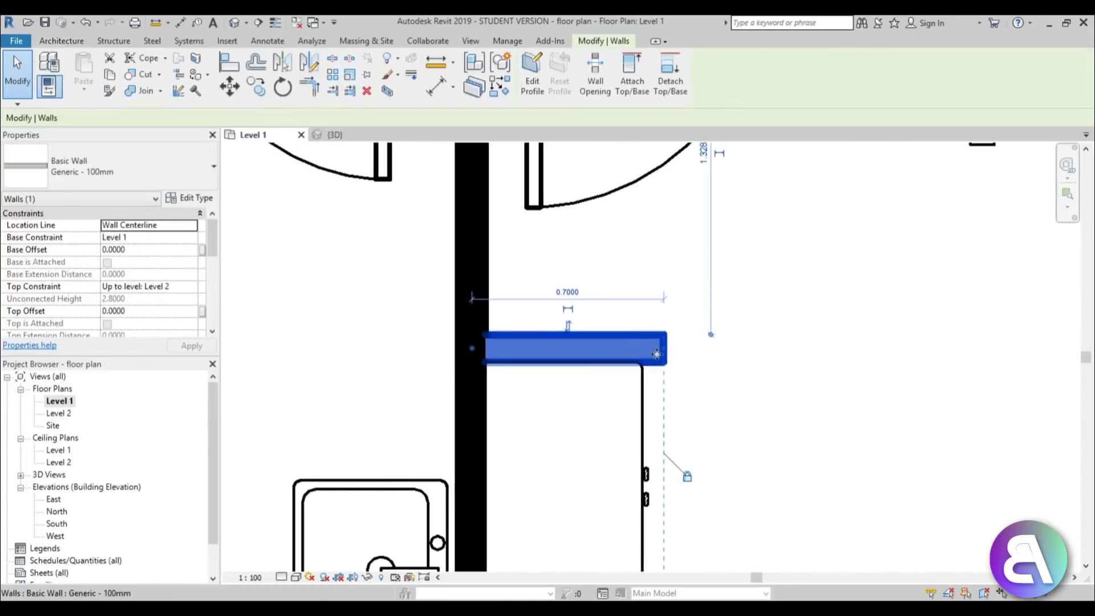
{"action": "scroll", "coordinate": [657, 352], "scroll_direction": "up", "scroll_amount": 4}
{"action": "left_click_drag", "start_coordinate": [674, 342], "coordinate": [627, 339]}
{"action": "scroll", "coordinate": [713, 358], "scroll_direction": "down", "scroll_amount": 4}
{"action": "scroll", "coordinate": [718, 365], "scroll_direction": "down", "scroll_amount": 4}
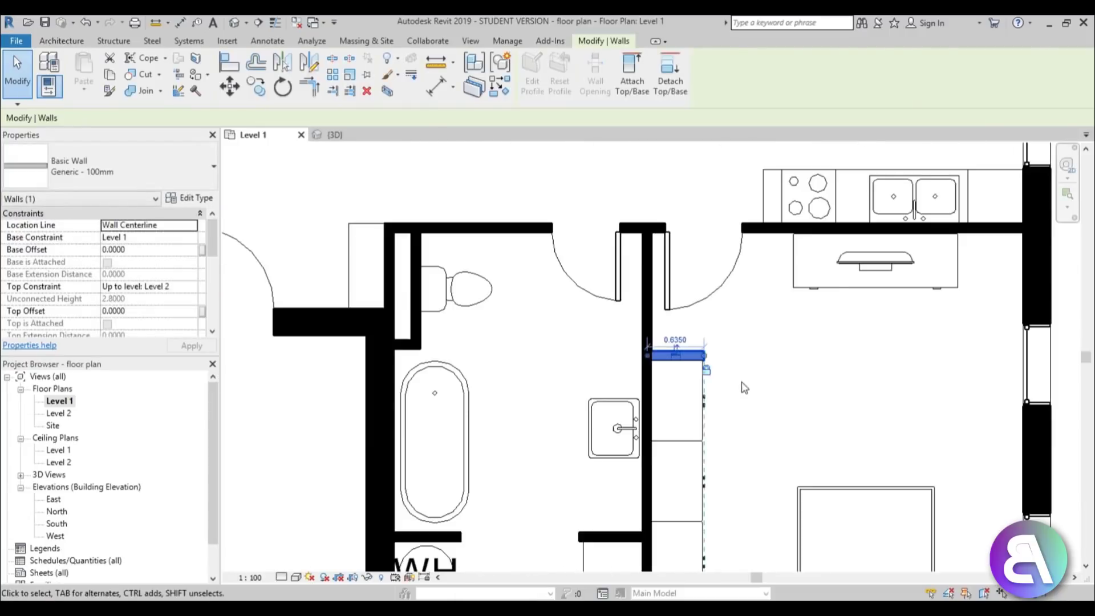
{"action": "left_click", "coordinate": [744, 386]}
Examine the placed armoires and the bathroom fixtures in the 3D view.
{"action": "scroll", "coordinate": [757, 381], "scroll_direction": "down", "scroll_amount": 5}
{"action": "middle_click_drag", "start_coordinate": [764, 381], "coordinate": [865, 395]}
{"action": "left_click", "coordinate": [234, 23]}
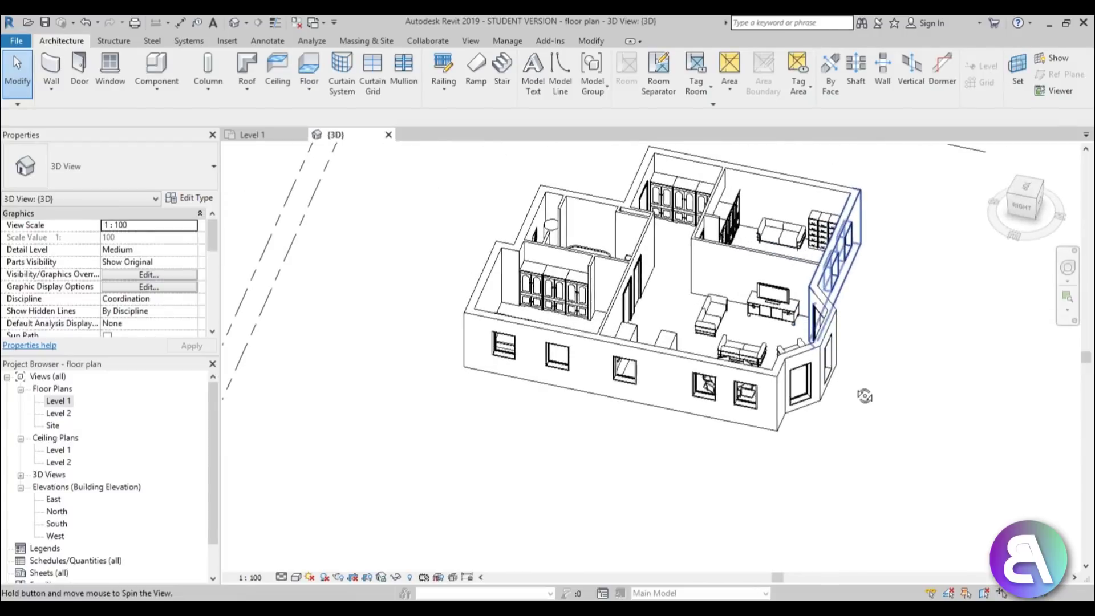
{"action": "scroll", "coordinate": [547, 285], "scroll_direction": "up", "scroll_amount": 2}
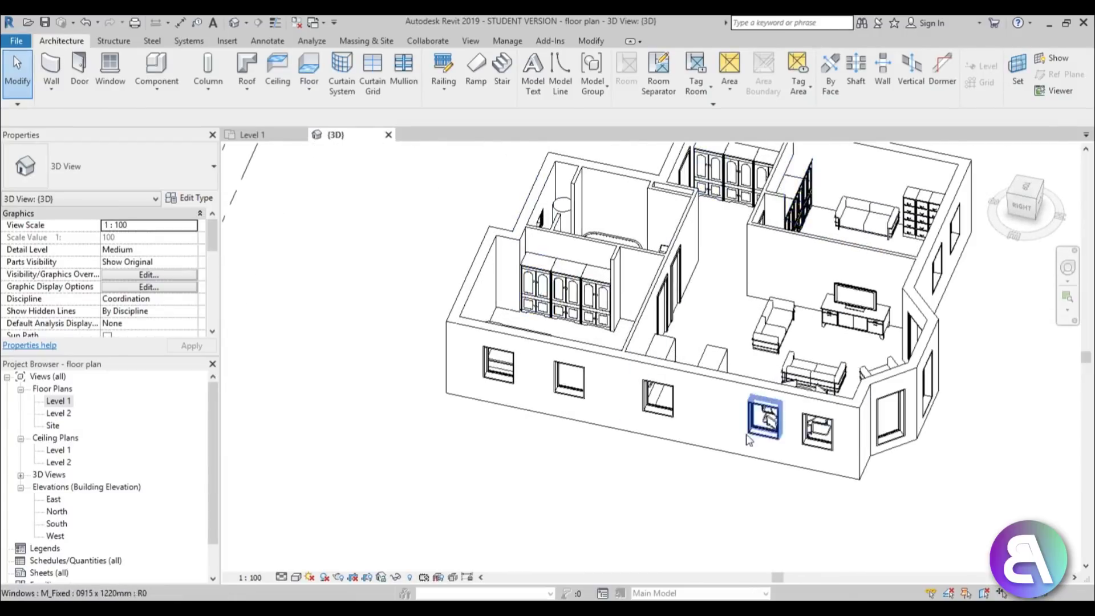
{"action": "middle_click_drag", "start_coordinate": [748, 439], "coordinate": [433, 485], "text": "shift"}
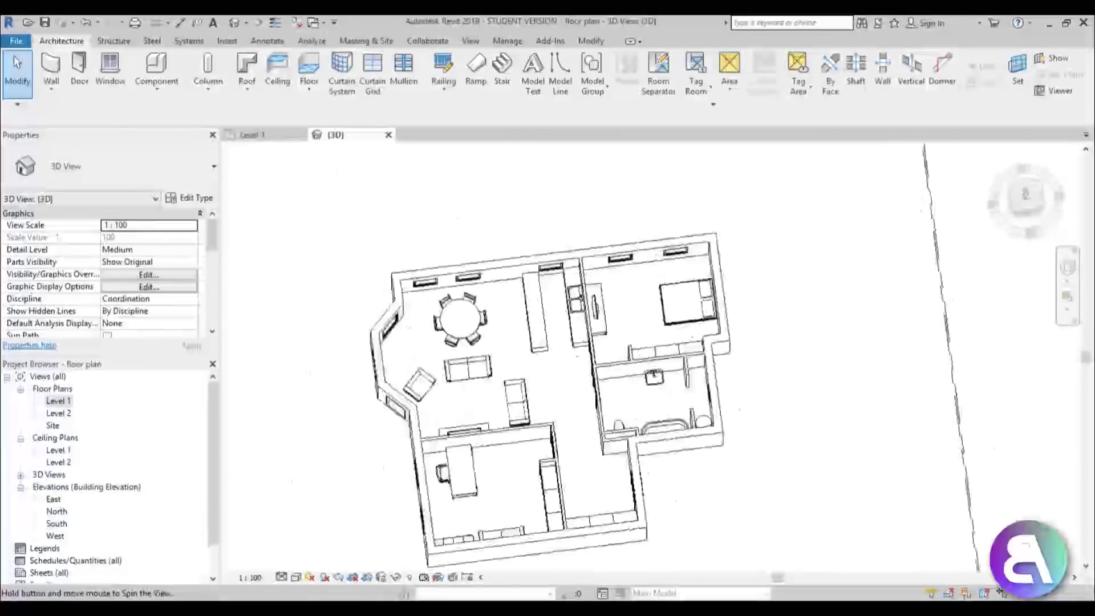
{"action": "scroll", "coordinate": [709, 345], "scroll_direction": "up", "scroll_amount": 3}
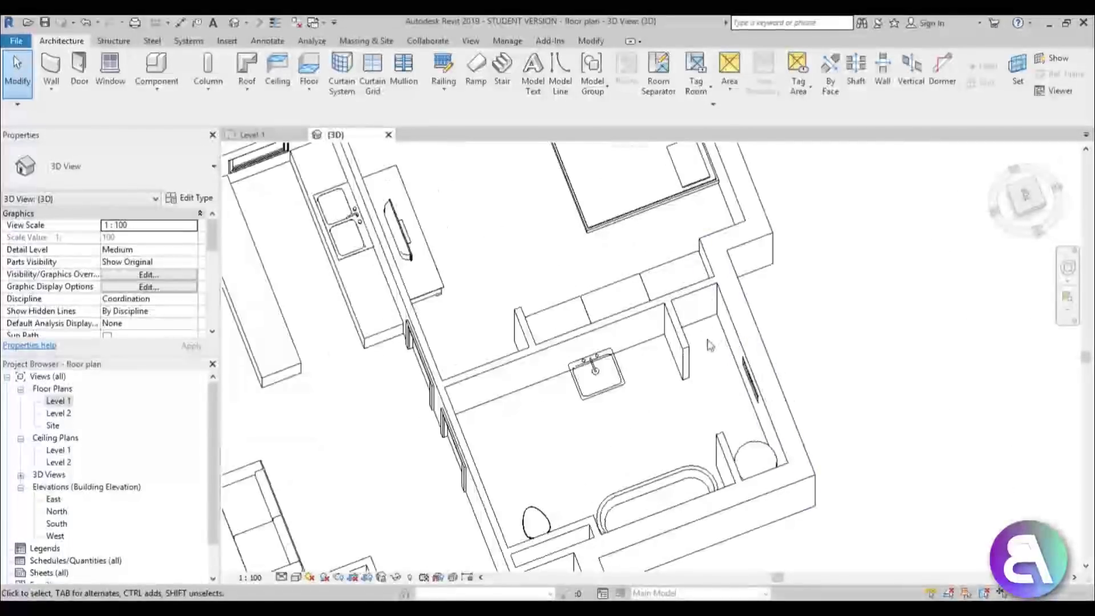
{"action": "middle_click_drag", "start_coordinate": [674, 402], "coordinate": [513, 294], "text": "shift"}
{"action": "scroll", "coordinate": [484, 403], "scroll_direction": "up", "scroll_amount": 4}
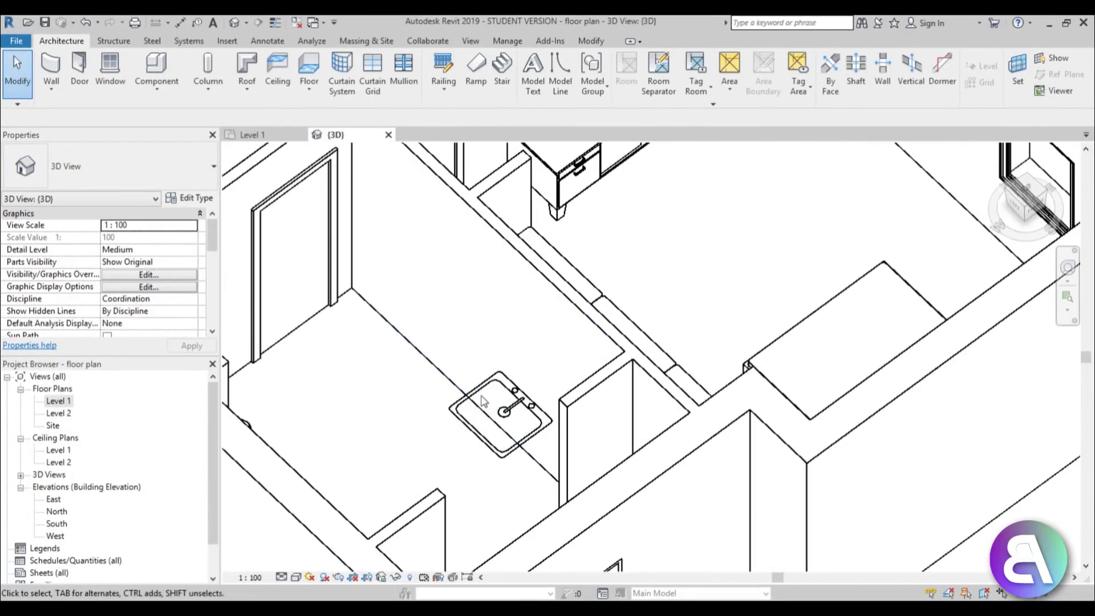
Delete the existing sink from the bathroom in the 3D view.
{"action": "left_click", "coordinate": [488, 412]}
{"action": "middle_click_drag", "start_coordinate": [495, 492], "coordinate": [635, 441], "text": "shift"}
{"action": "left_click", "coordinate": [563, 346]}
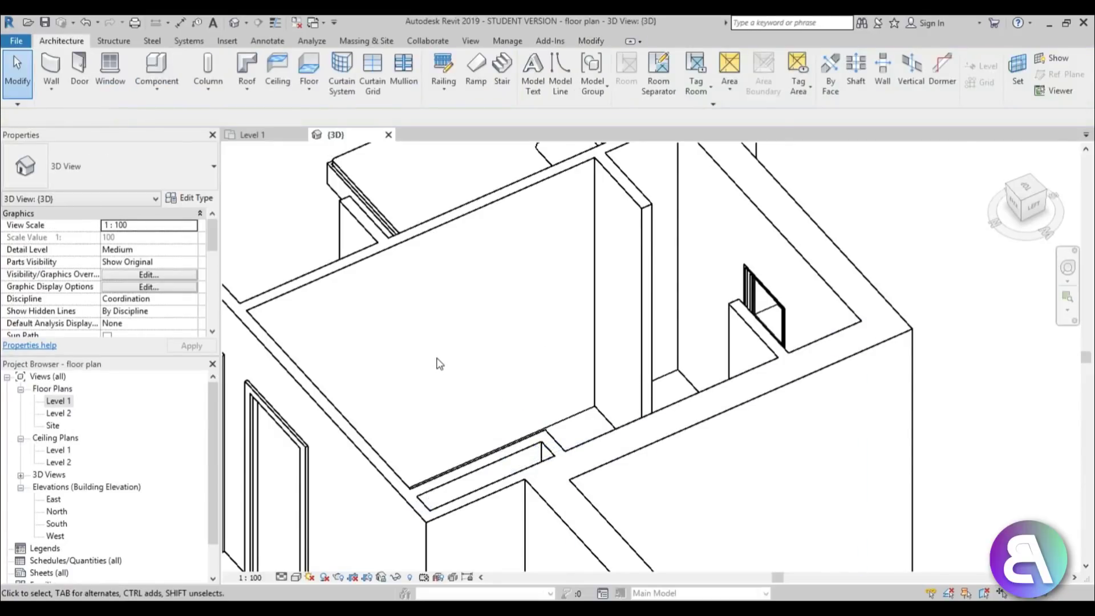
On the Level 1 floor plan, delete the line marking the washing machine space opposite the water heater.
{"action": "double_click", "coordinate": [57, 401]}
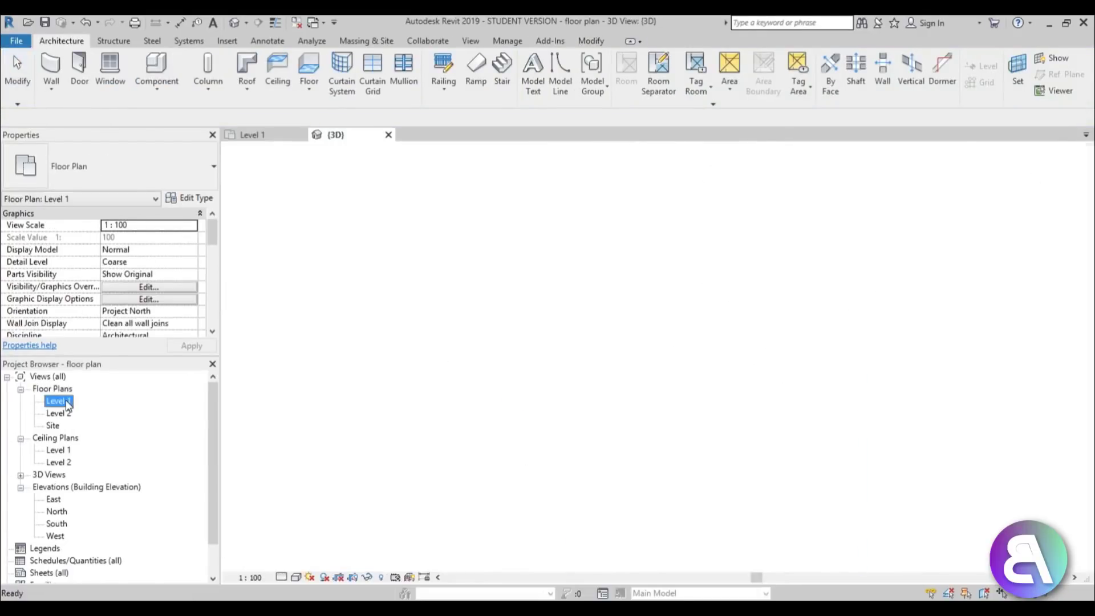
{"action": "scroll", "coordinate": [619, 445], "scroll_direction": "up", "scroll_amount": 5}
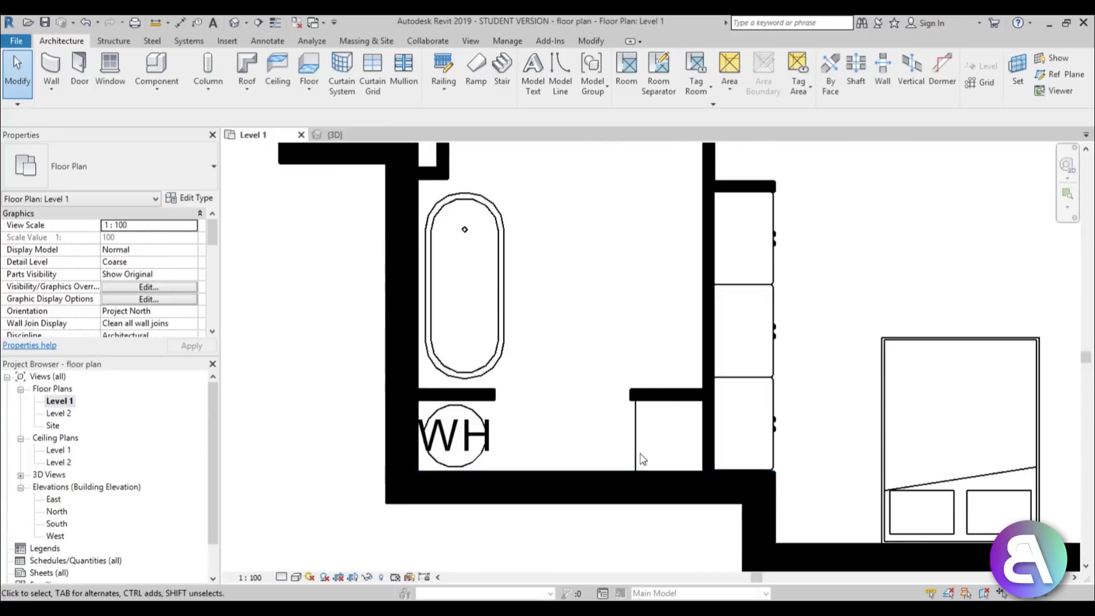
{"action": "left_click", "coordinate": [636, 436]}
{"action": "left_click", "coordinate": [566, 405]}
Load the modern hand wash basin and washing machine family files from the desktop into the project.
{"action": "double_click", "coordinate": [468, 22]}
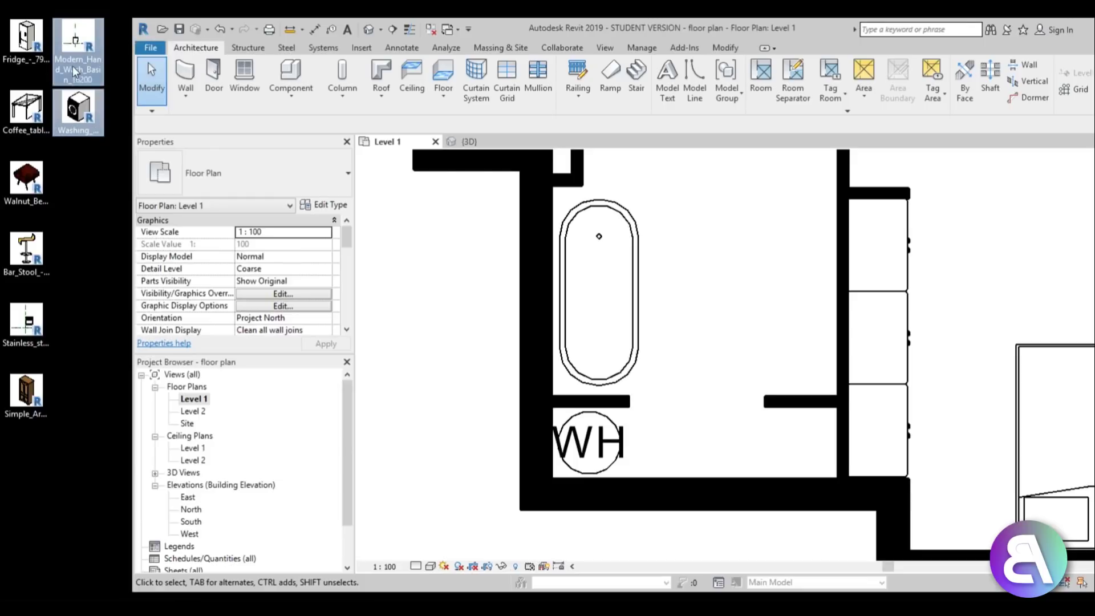
{"action": "left_click_drag", "start_coordinate": [648, 312], "coordinate": [714, 291]}
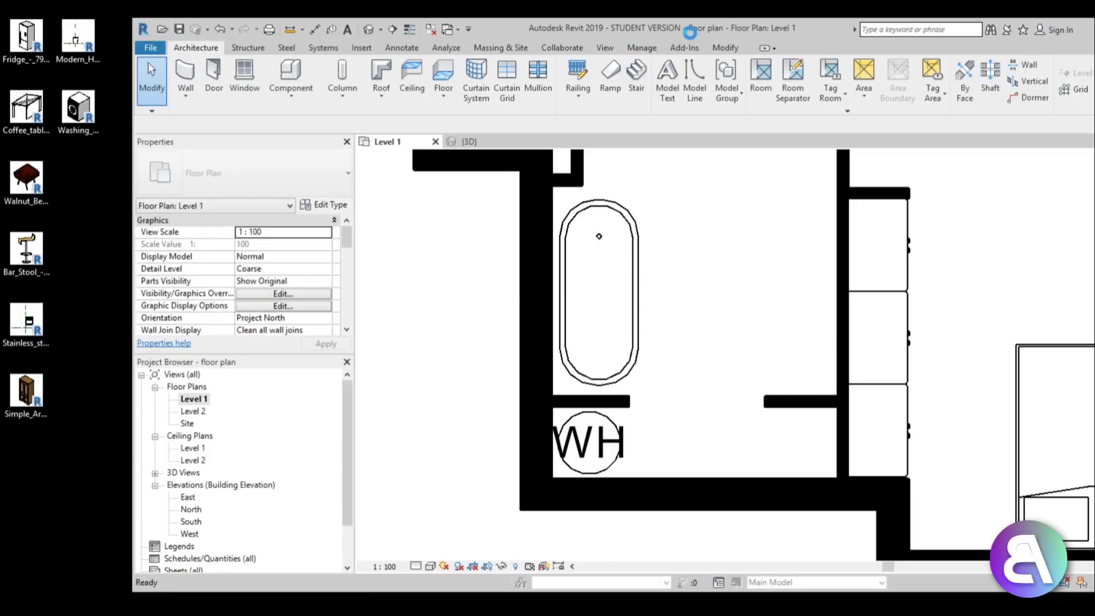
{"action": "left_click_drag", "start_coordinate": [689, 32], "coordinate": [691, 35]}
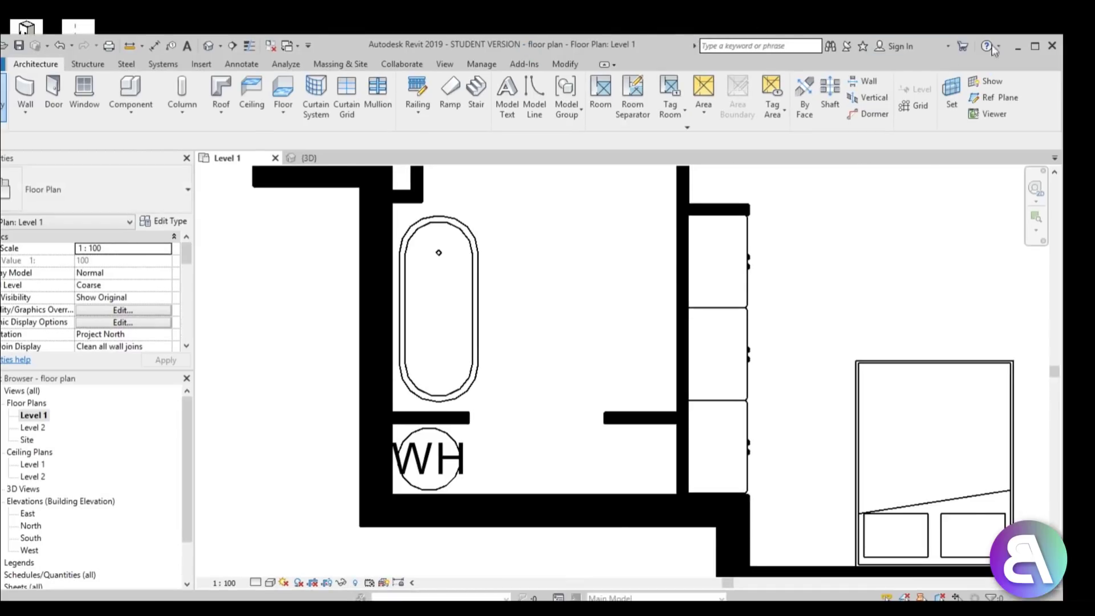
{"action": "left_click", "coordinate": [1035, 47]}
{"action": "left_click", "coordinate": [157, 66]}
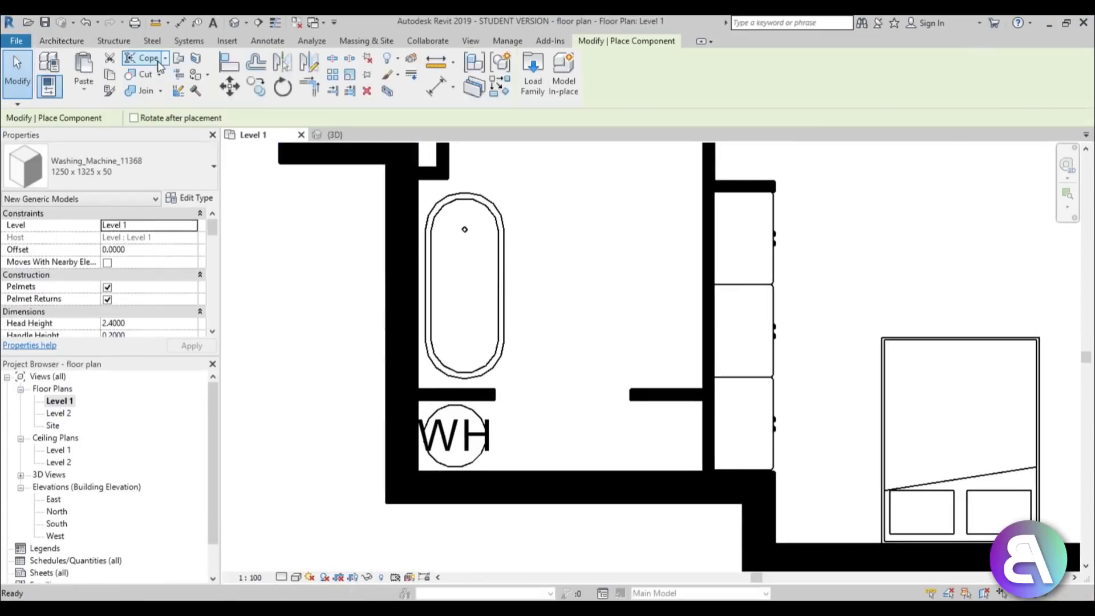
Place Washing_Machine_11368 in the bathroom corner opposite the water heater, rotated so its front faces the heater.
{"action": "scroll", "coordinate": [647, 441], "scroll_direction": "up", "scroll_amount": 3}
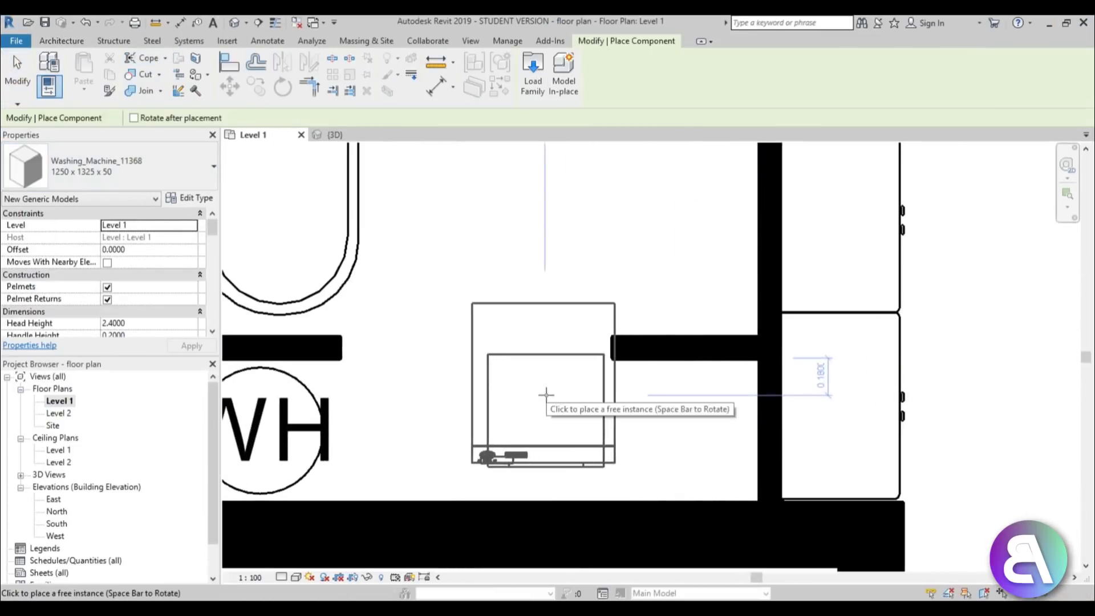
{"action": "key", "text": "space"}
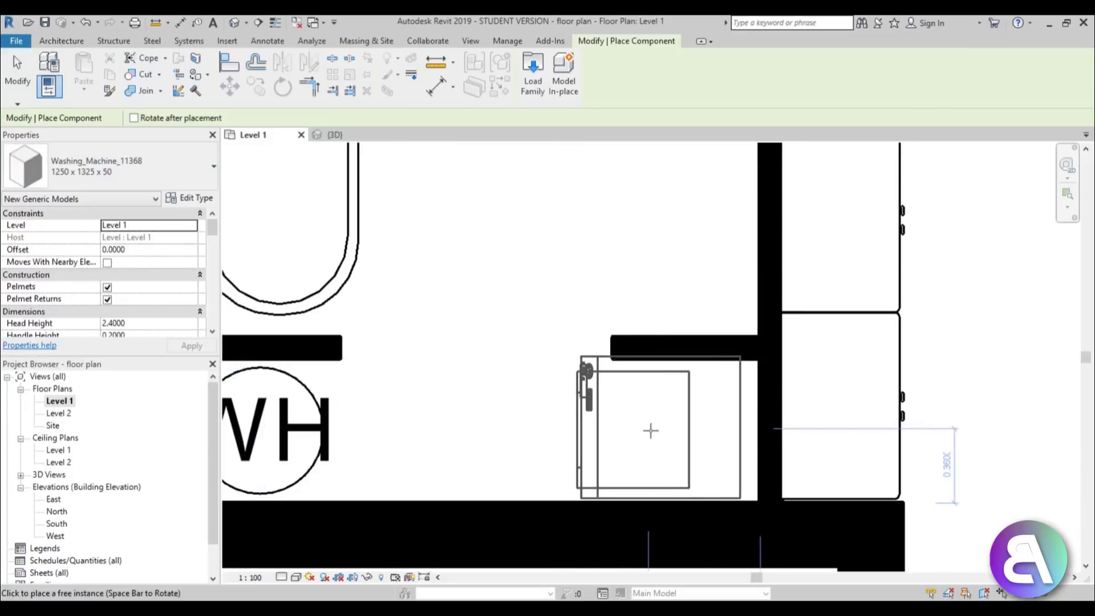
{"action": "left_click", "coordinate": [649, 419]}
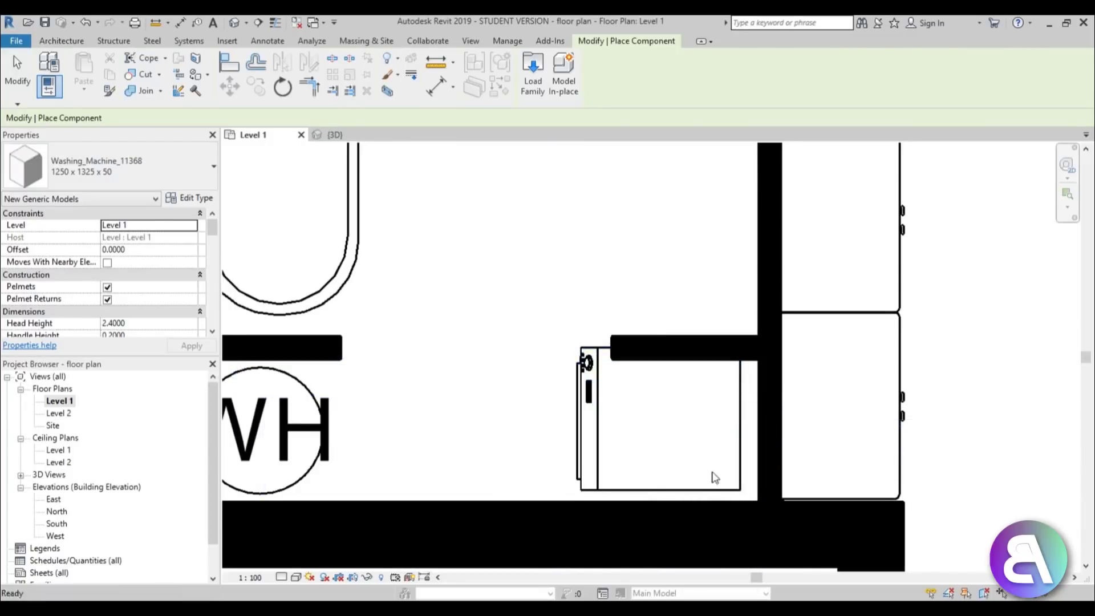
{"action": "key", "text": "Escape"}
{"action": "key", "text": "Escape"}
Align the washing machine's back with the wall shared with the bedroom and its side with the outer wall.
{"action": "scroll", "coordinate": [706, 485], "scroll_direction": "up", "scroll_amount": 5}
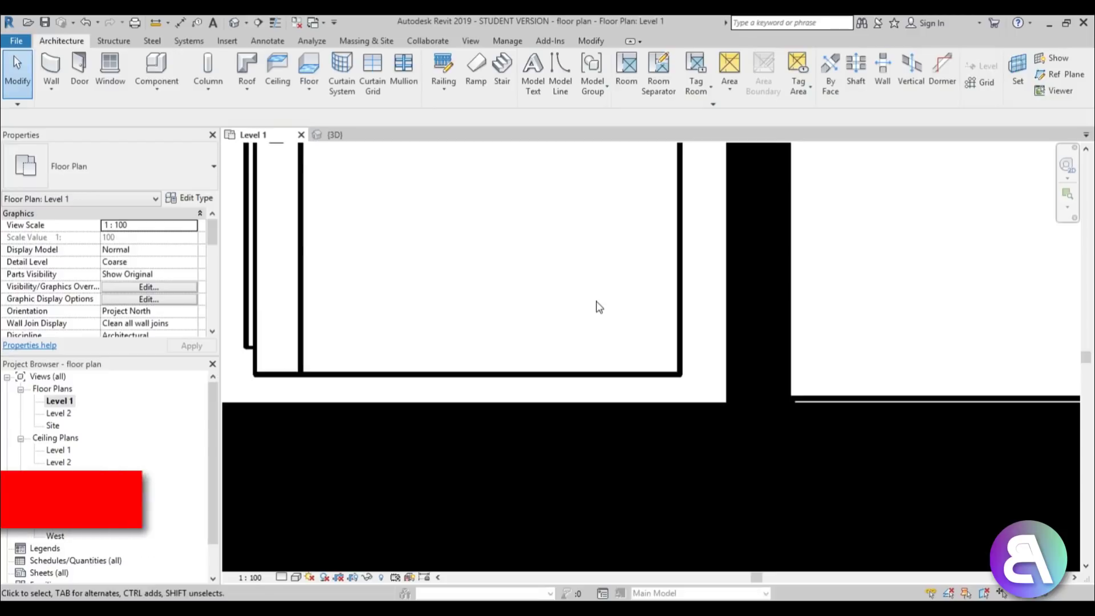
{"action": "key", "text": "a"}
{"action": "key", "text": "l"}
{"action": "left_click", "coordinate": [730, 329]}
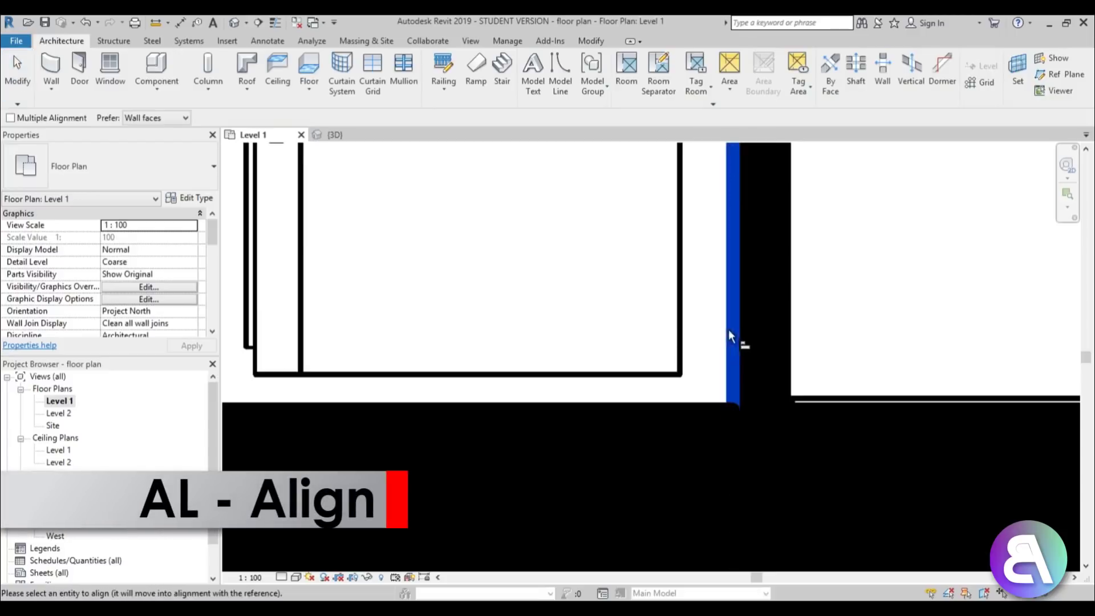
{"action": "left_click", "coordinate": [681, 339]}
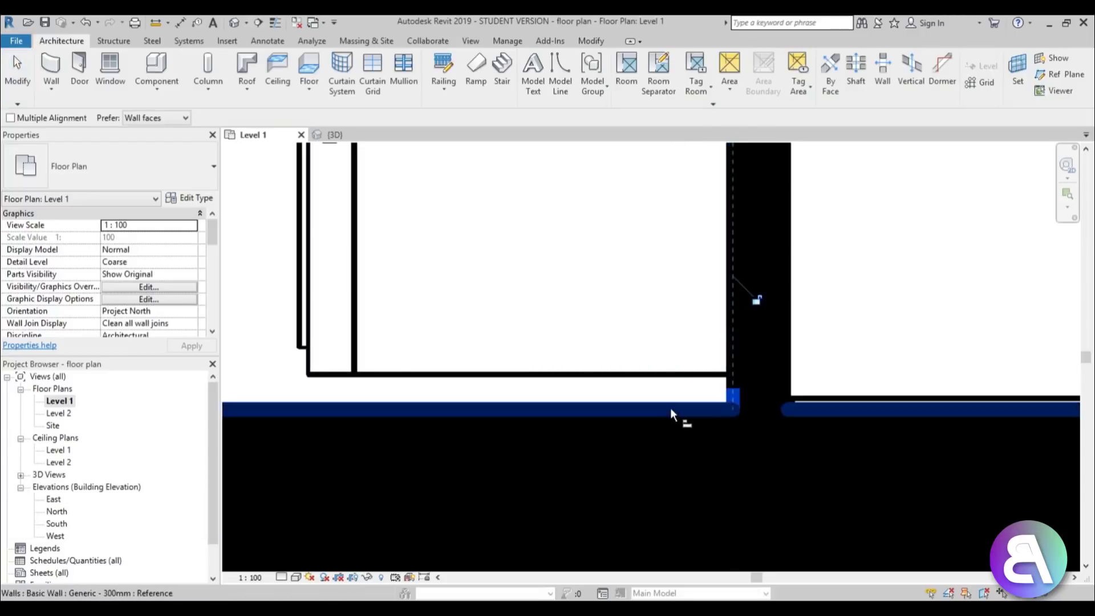
{"action": "left_click", "coordinate": [669, 407]}
{"action": "left_click", "coordinate": [663, 375]}
{"action": "scroll", "coordinate": [643, 311], "scroll_direction": "down", "scroll_amount": 4}
{"action": "middle_click_drag", "start_coordinate": [625, 330], "coordinate": [614, 423]}
{"action": "key", "text": "Escape"}
{"action": "scroll", "coordinate": [562, 325], "scroll_direction": "up", "scroll_amount": 4}
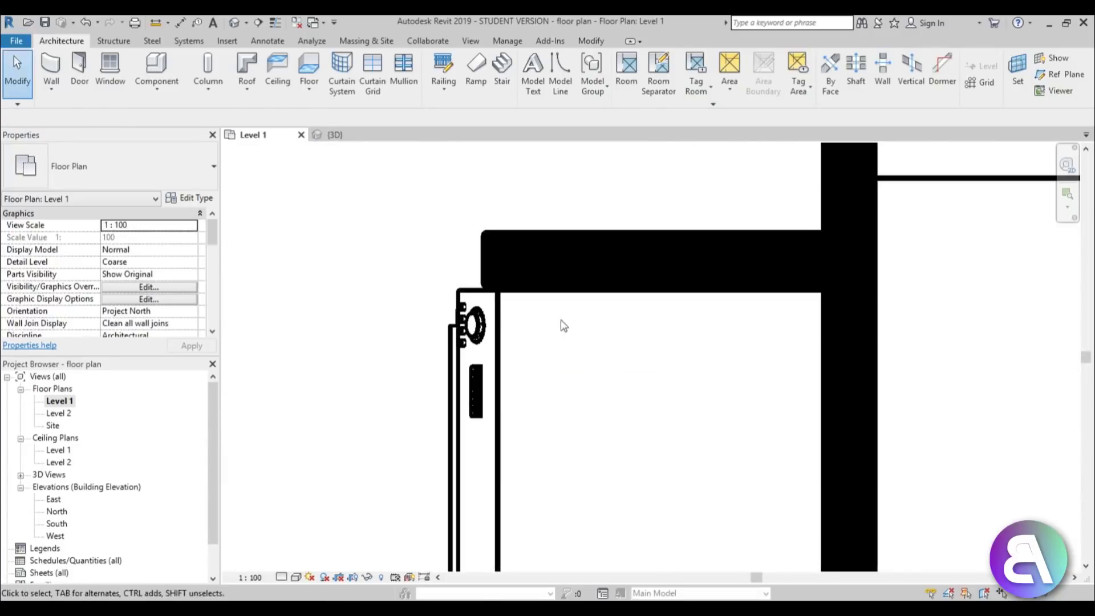
Extend the free end of the short wall beside the washing machine so it covers the machine's front edge.
{"action": "left_click_drag", "start_coordinate": [523, 238], "coordinate": [455, 260]}
{"action": "key", "text": "Escape"}
{"action": "scroll", "coordinate": [483, 261], "scroll_direction": "up", "scroll_amount": 1}
{"action": "left_click", "coordinate": [483, 262]}
{"action": "left_click", "coordinate": [381, 291]}
Place Modern_Hand_Wash_Basin_16200 in the bathroom opposite the bathtub, against the wall shared with the bedroom.
{"action": "scroll", "coordinate": [382, 291], "scroll_direction": "down", "scroll_amount": 5}
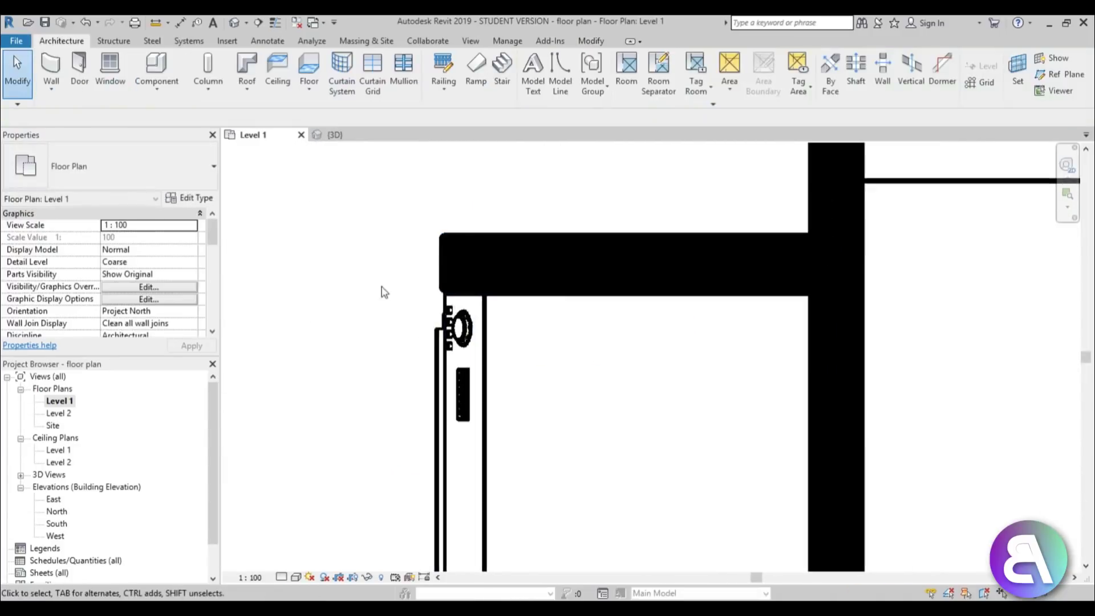
{"action": "middle_click_drag", "start_coordinate": [402, 371], "coordinate": [534, 423]}
{"action": "scroll", "coordinate": [471, 439], "scroll_direction": "down", "scroll_amount": 2}
{"action": "left_click", "coordinate": [156, 69]}
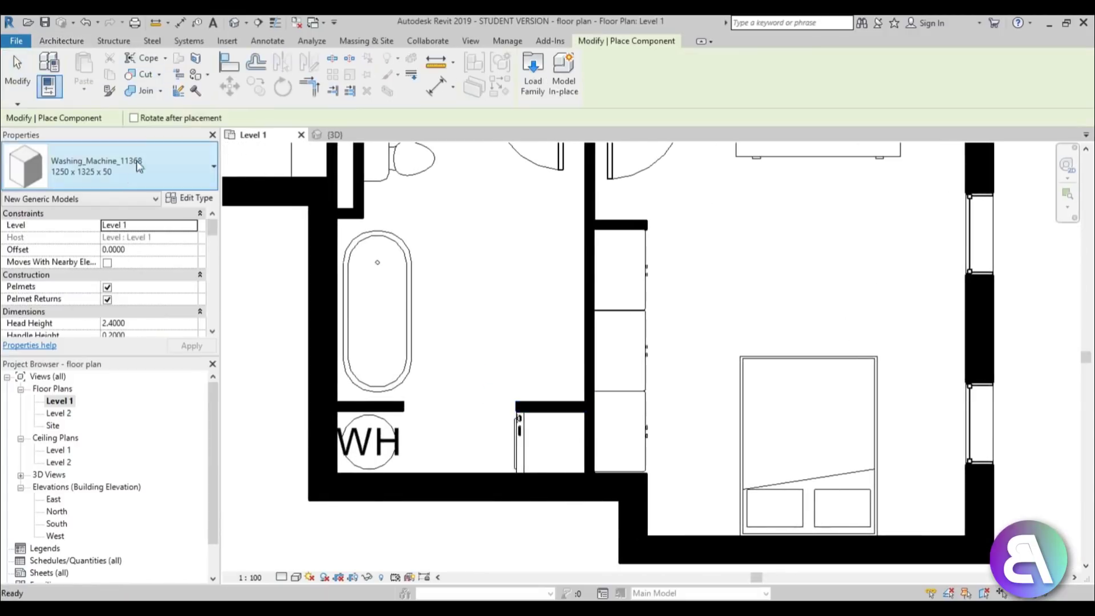
{"action": "left_click", "coordinate": [114, 166]}
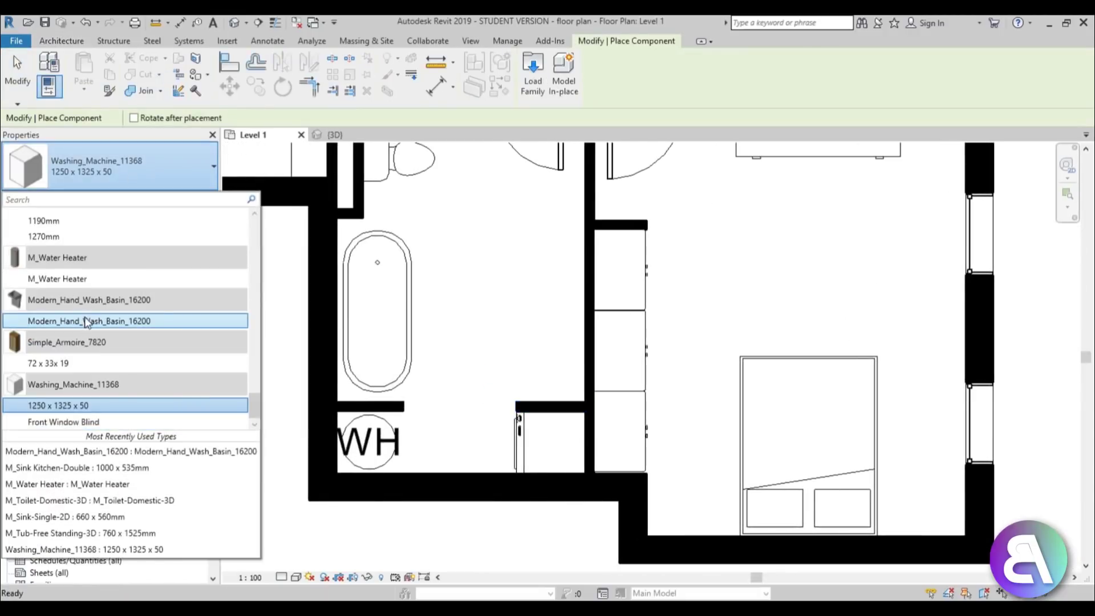
{"action": "left_click", "coordinate": [73, 322]}
{"action": "scroll", "coordinate": [522, 291], "scroll_direction": "up", "scroll_amount": 3}
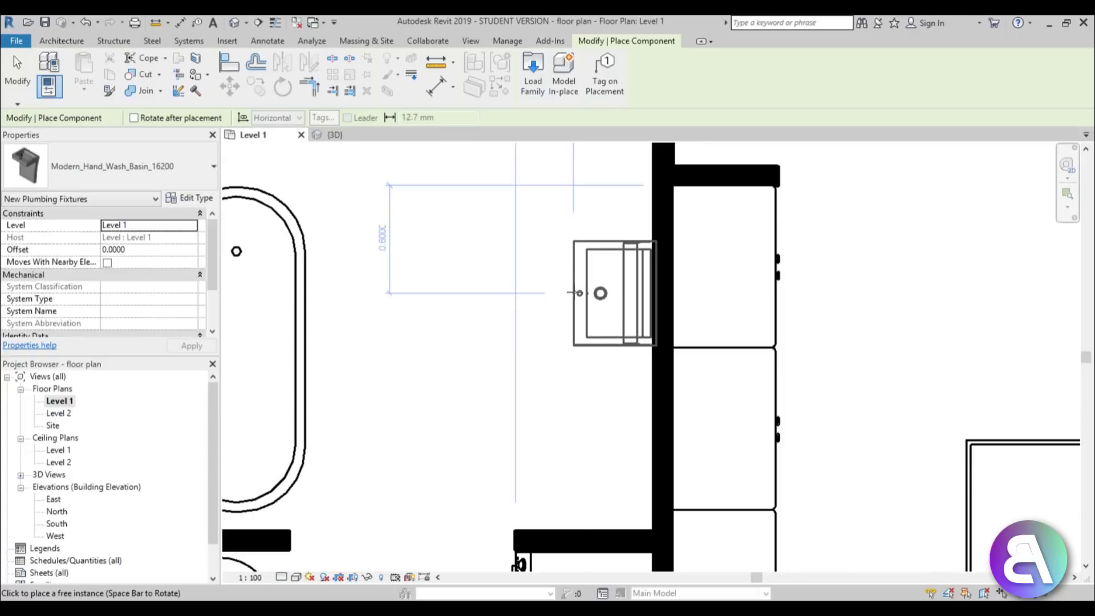
{"action": "left_click", "coordinate": [650, 301]}
{"action": "key", "text": "Escape"}
Examine the placed bathroom fixtures and the two kitchen counters in the 3D view.
{"action": "scroll", "coordinate": [635, 292], "scroll_direction": "down", "scroll_amount": 4}
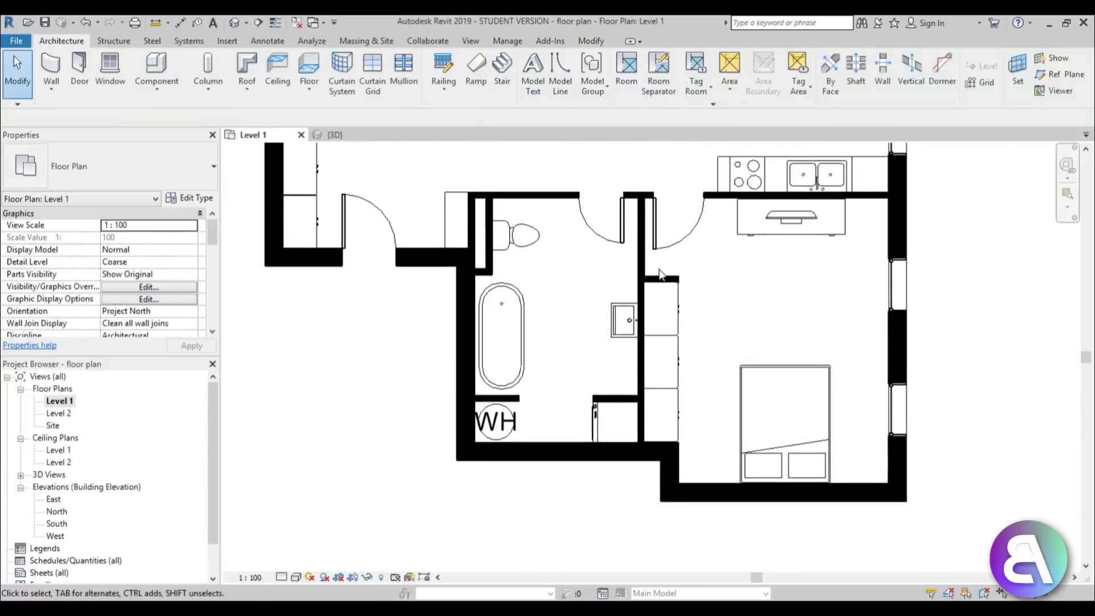
{"action": "scroll", "coordinate": [532, 416], "scroll_direction": "down", "scroll_amount": 5}
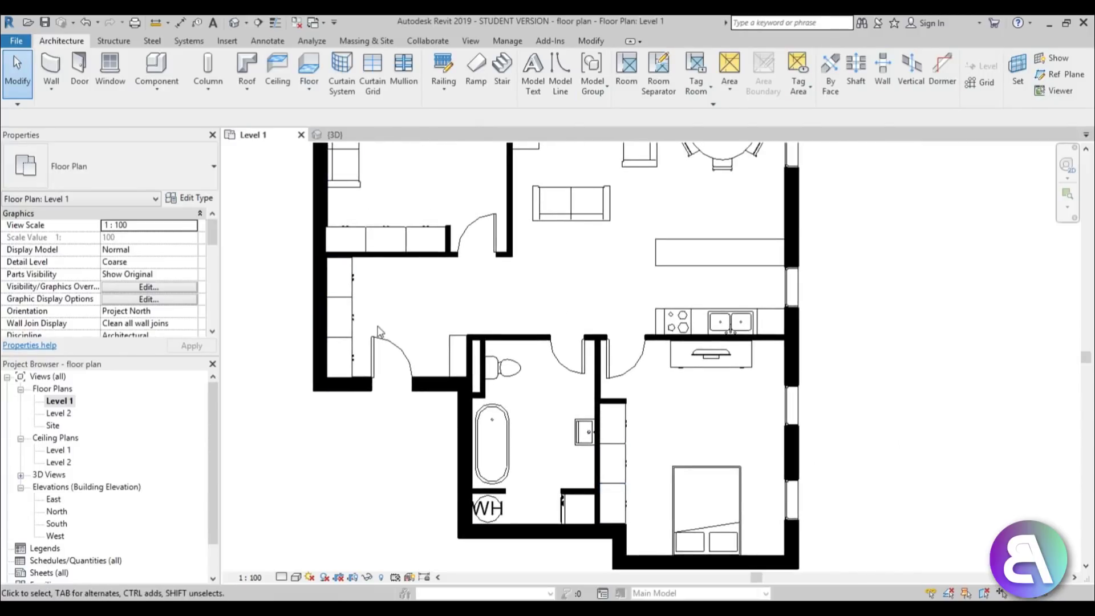
{"action": "scroll", "coordinate": [378, 331], "scroll_direction": "down", "scroll_amount": 5}
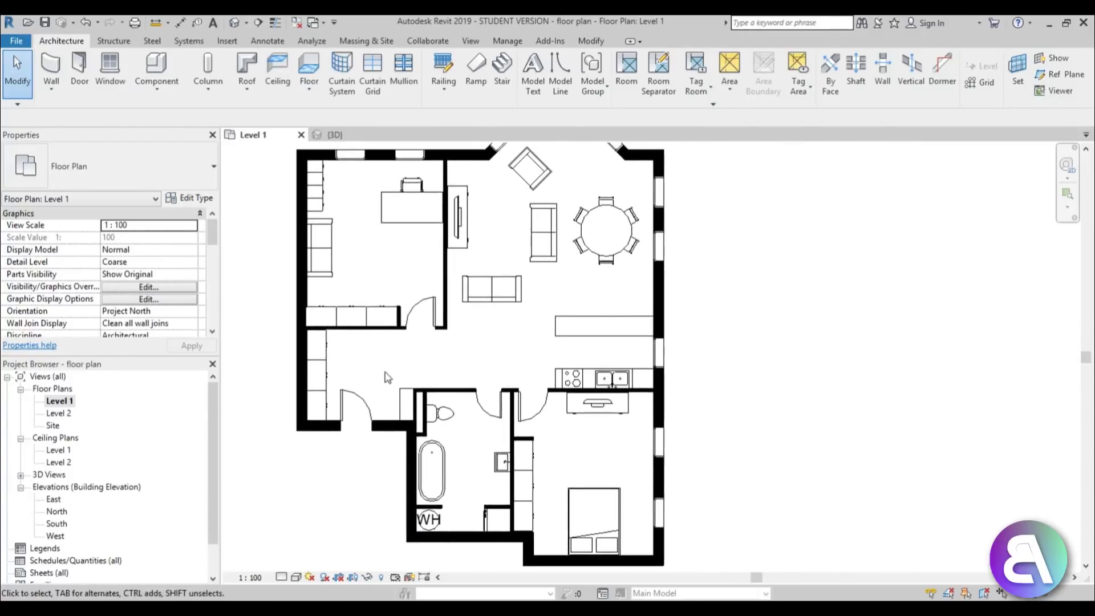
{"action": "scroll", "coordinate": [580, 348], "scroll_direction": "up", "scroll_amount": 2}
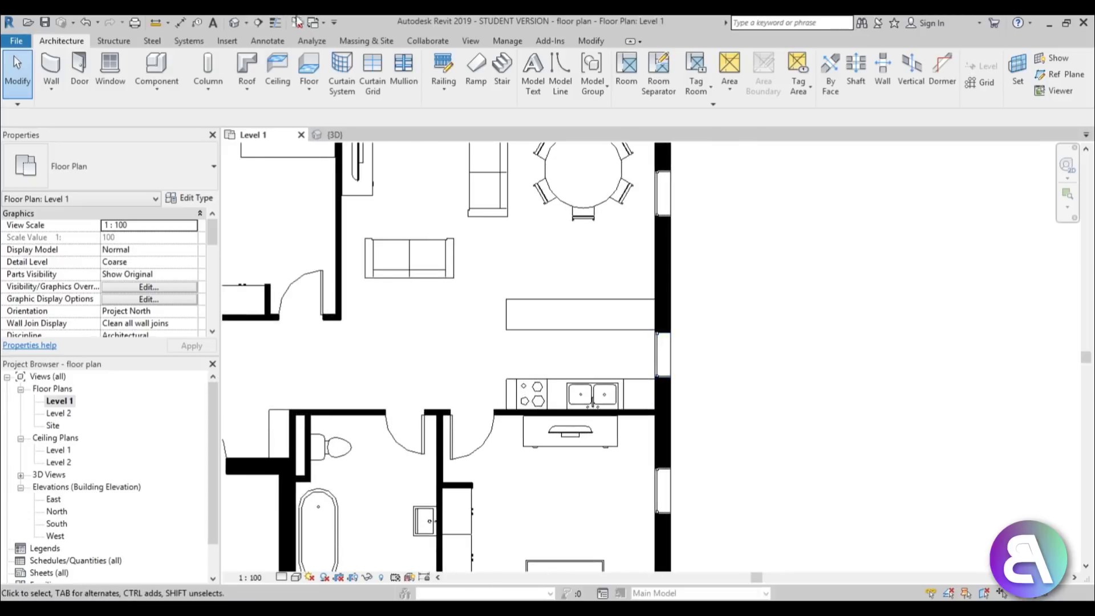
{"action": "left_click", "coordinate": [297, 21]}
{"action": "middle_click_drag", "start_coordinate": [576, 267], "coordinate": [744, 336], "text": "shift"}
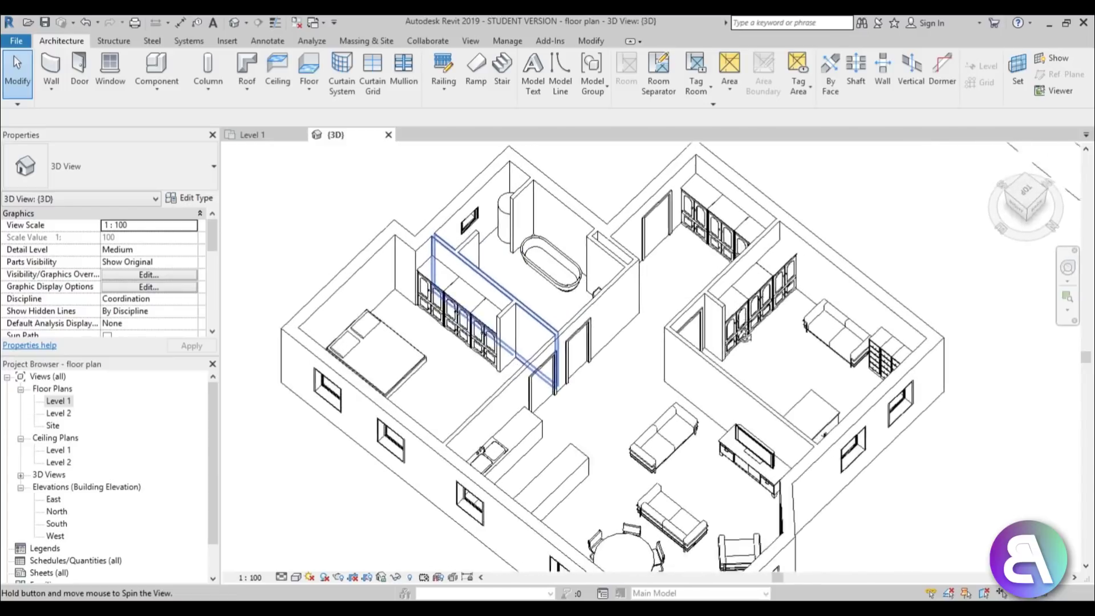
{"action": "scroll", "coordinate": [340, 376], "scroll_direction": "up", "scroll_amount": 8}
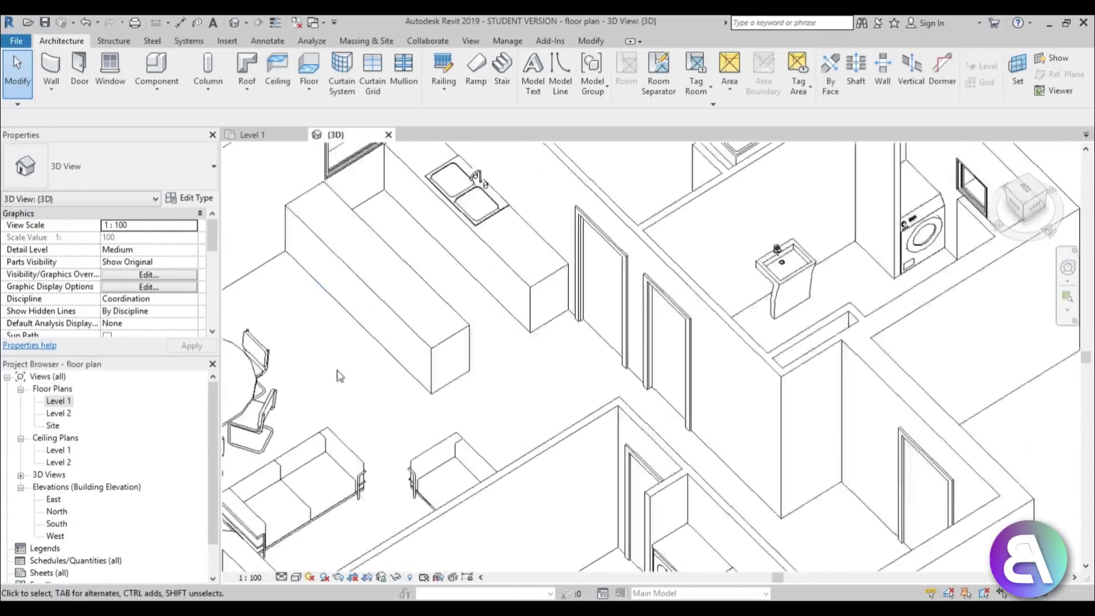
{"action": "scroll", "coordinate": [338, 372], "scroll_direction": "up", "scroll_amount": 1}
{"action": "middle_click_drag", "start_coordinate": [345, 367], "coordinate": [401, 377]}
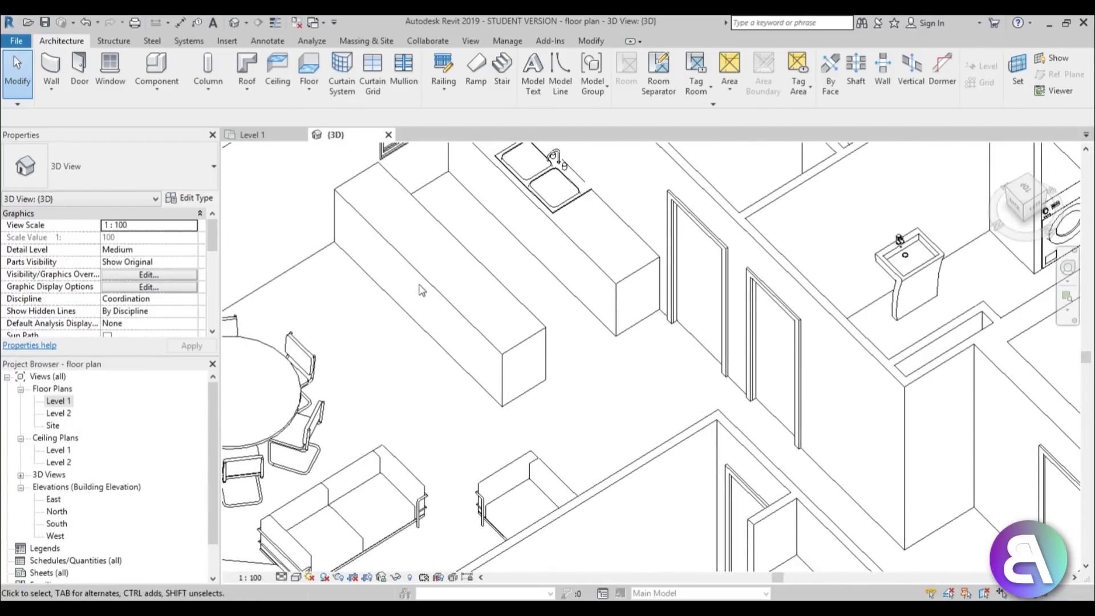
{"action": "left_click", "coordinate": [427, 269]}
{"action": "scroll", "coordinate": [427, 279], "scroll_direction": "down", "scroll_amount": 5}
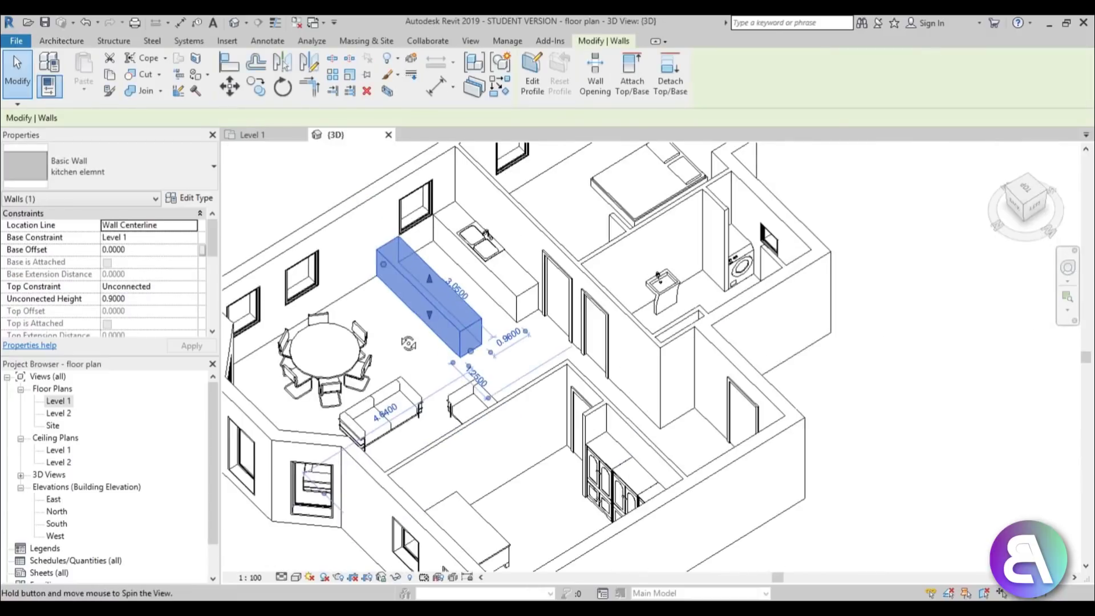
{"action": "scroll", "coordinate": [433, 251], "scroll_direction": "up", "scroll_amount": 6}
{"action": "left_click", "coordinate": [435, 239]}
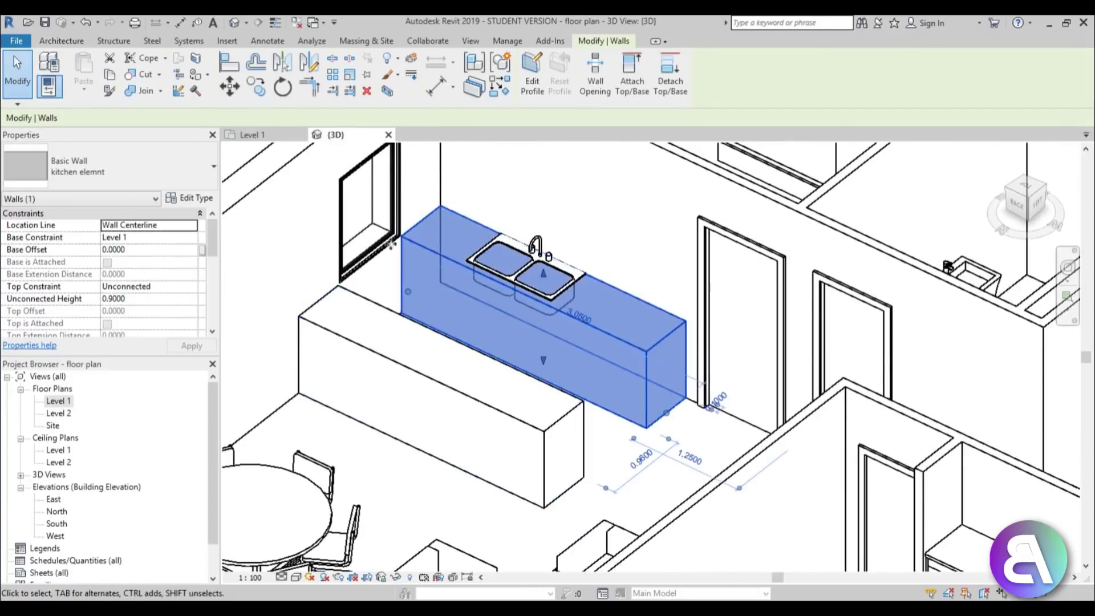
On the Level 1 plan, delete the 2D cooktop lines and burner circles and the divider line beside the sink from the kitchen counter.
{"action": "double_click", "coordinate": [59, 401]}
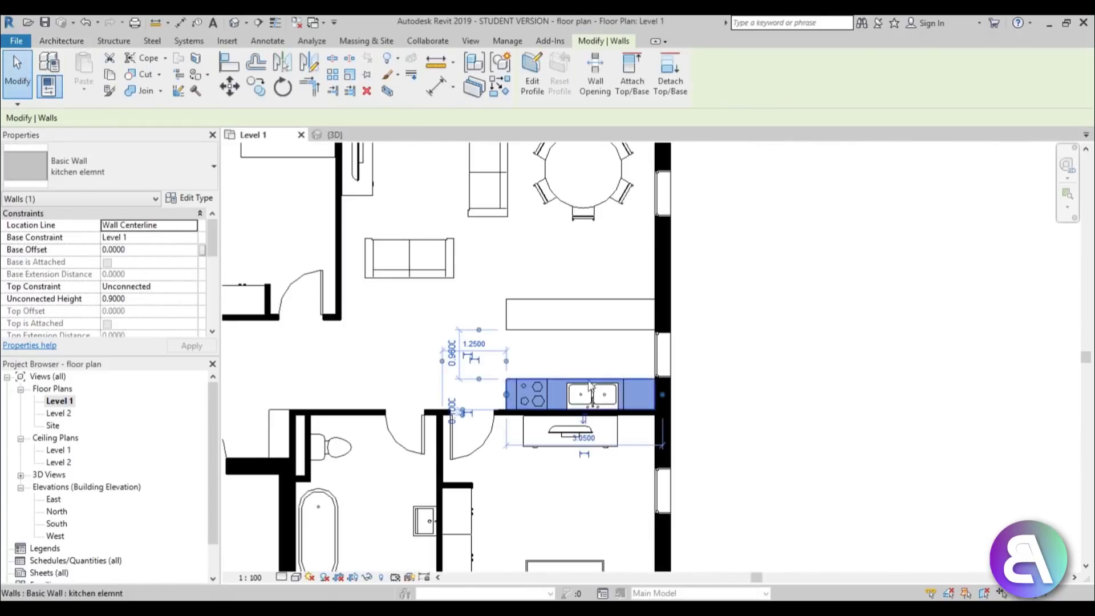
{"action": "scroll", "coordinate": [627, 365], "scroll_direction": "up", "scroll_amount": 3}
{"action": "key", "text": "Escape"}
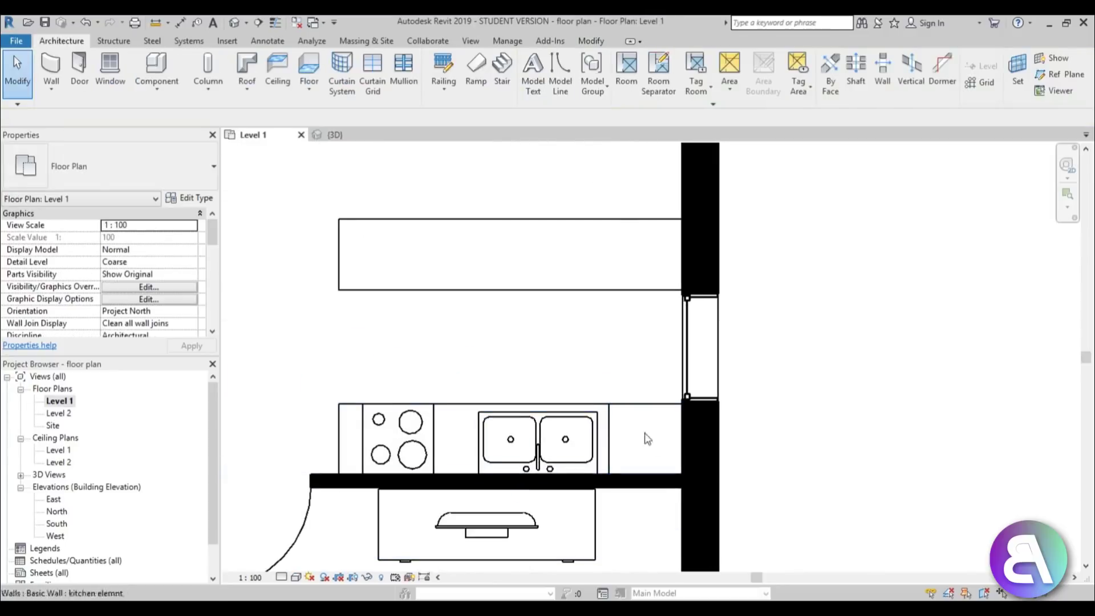
{"action": "left_click", "coordinate": [402, 428]}
{"action": "left_click_drag", "start_coordinate": [403, 430], "coordinate": [383, 383]}
{"action": "left_click", "coordinate": [466, 433]}
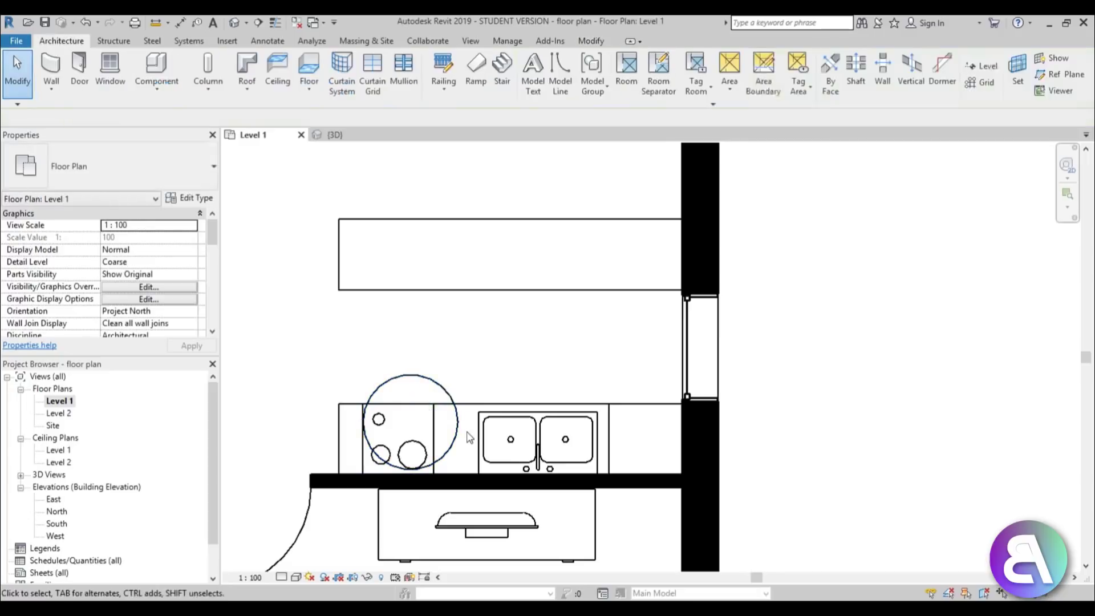
{"action": "scroll", "coordinate": [469, 436], "scroll_direction": "up", "scroll_amount": 5}
{"action": "left_click_drag", "start_coordinate": [489, 464], "coordinate": [253, 354]}
{"action": "scroll", "coordinate": [538, 342], "scroll_direction": "down", "scroll_amount": 3}
{"action": "left_click", "coordinate": [533, 328], "text": "shift"}
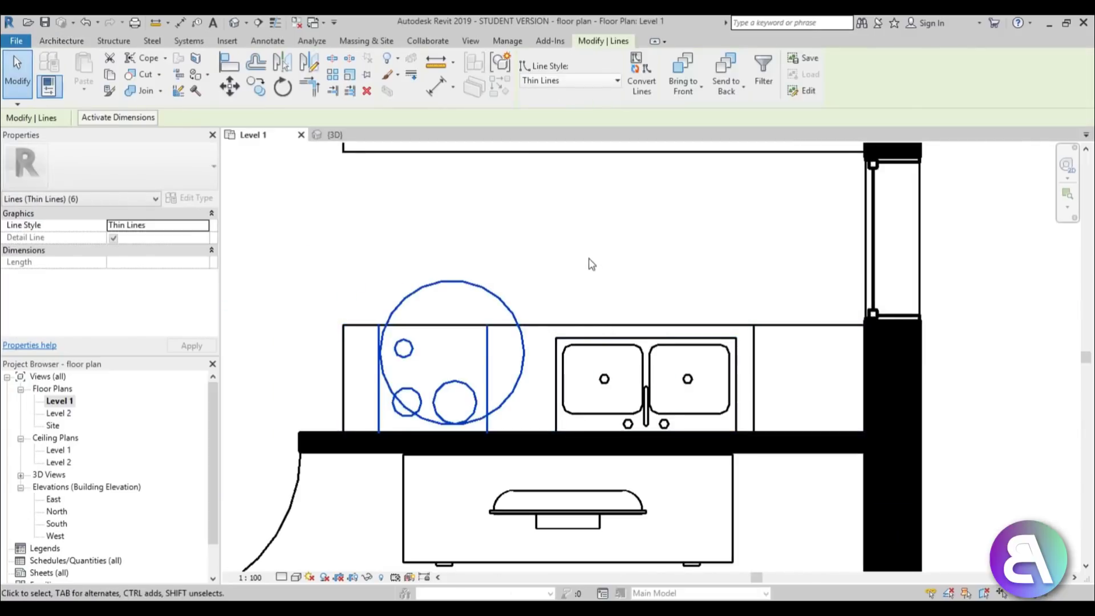
{"action": "key", "text": "Delete"}
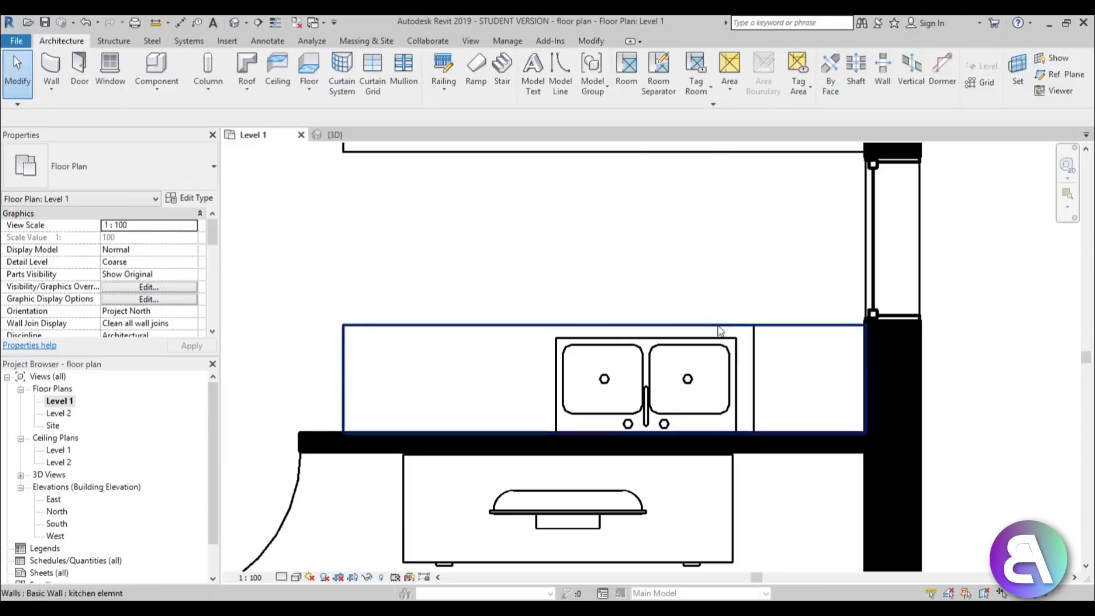
{"action": "left_click", "coordinate": [754, 373]}
{"action": "key", "text": "Delete"}
Nudge the double kitchen sink slightly along the counter, away from the outer window wall.
{"action": "scroll", "coordinate": [664, 285], "scroll_direction": "down", "scroll_amount": 3}
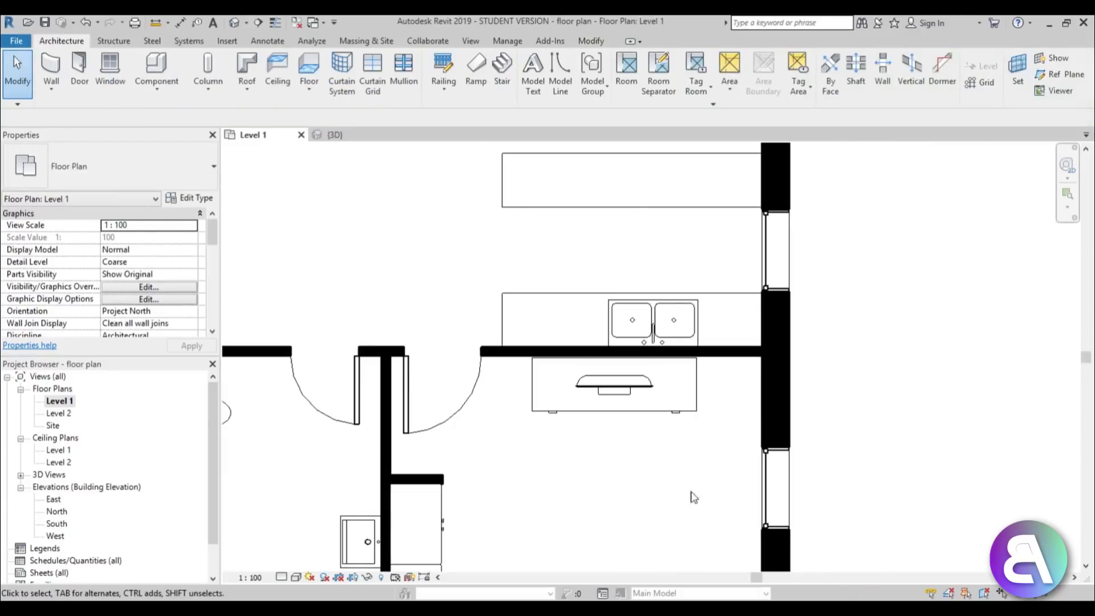
{"action": "left_click", "coordinate": [659, 303]}
{"action": "key", "text": "Left"}
{"action": "key", "text": "Left"}
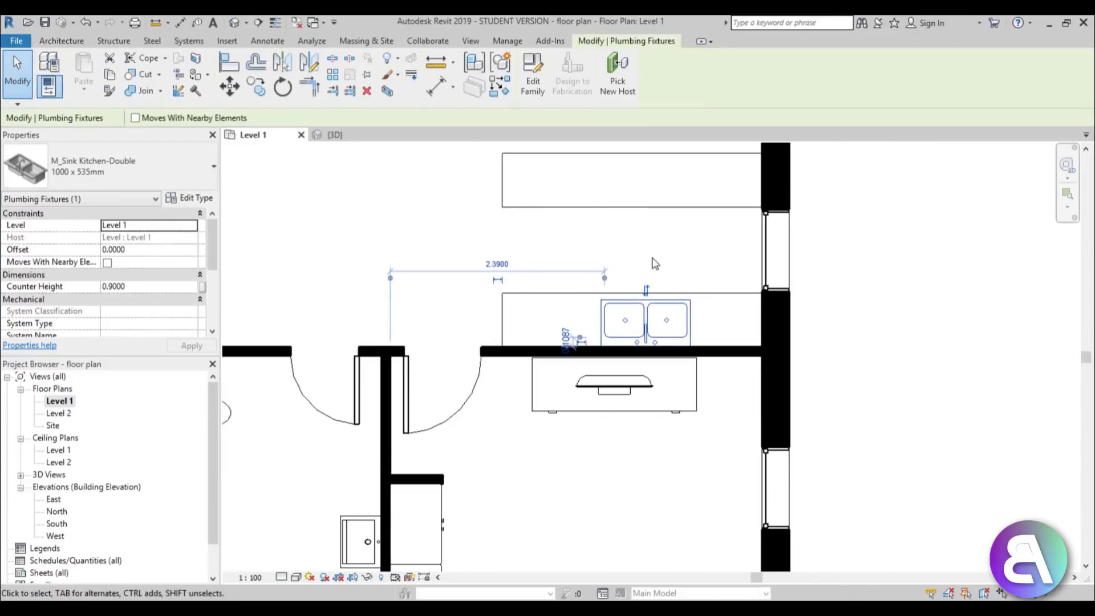
{"action": "left_click", "coordinate": [655, 263]}
{"action": "scroll", "coordinate": [685, 255], "scroll_direction": "down", "scroll_amount": 1}
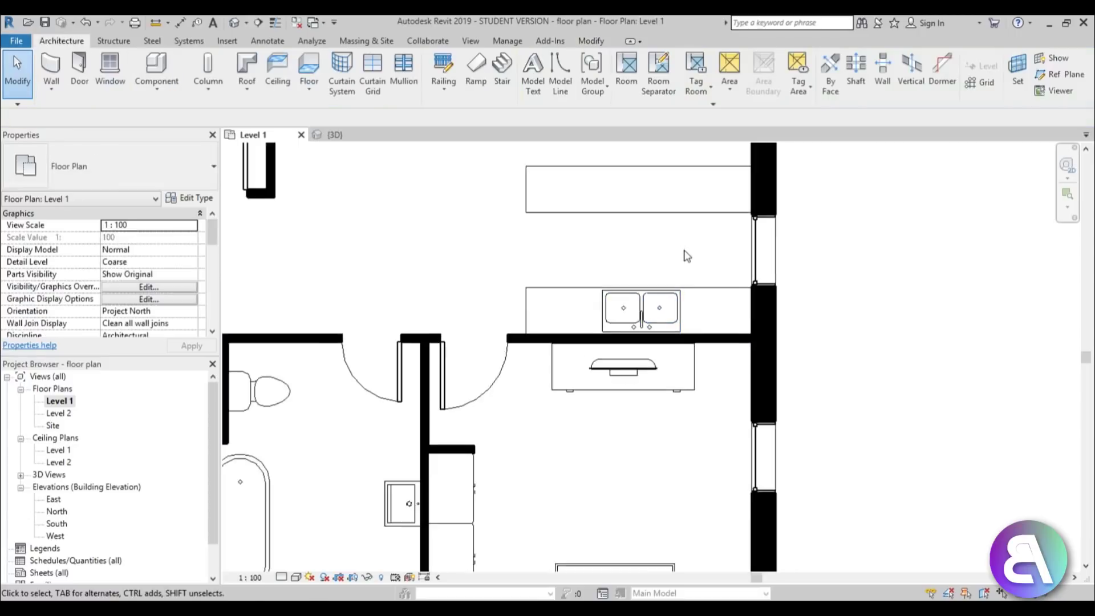
Load the fridge, stainless steel stove and Stivi bar stool family files from the desktop into the project.
{"action": "middle_click_drag", "start_coordinate": [687, 254], "coordinate": [567, 314]}
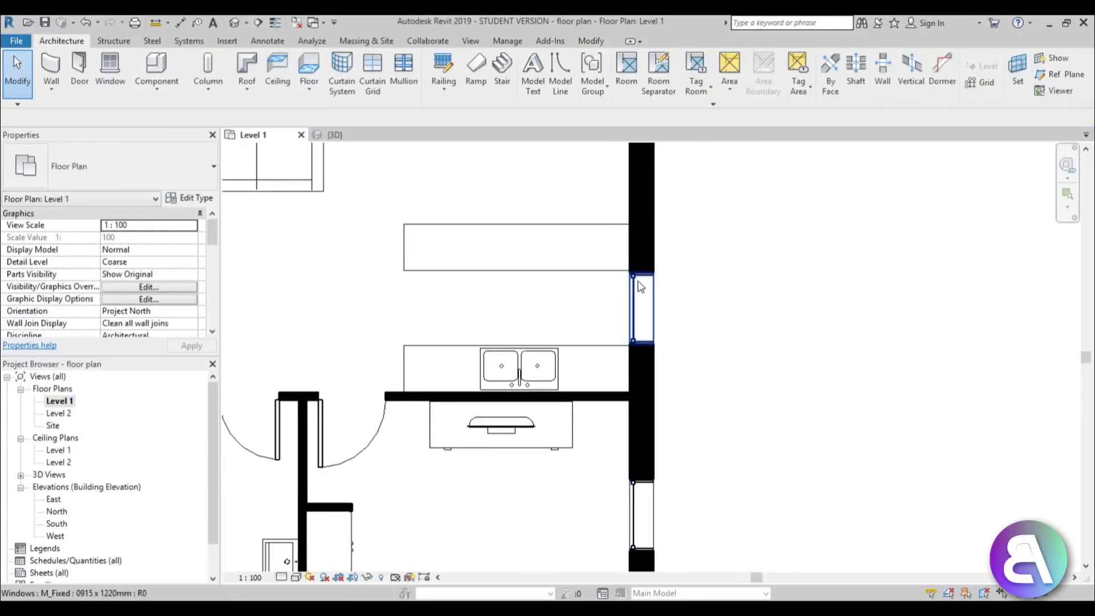
{"action": "left_click_drag", "start_coordinate": [544, 23], "coordinate": [691, 25]}
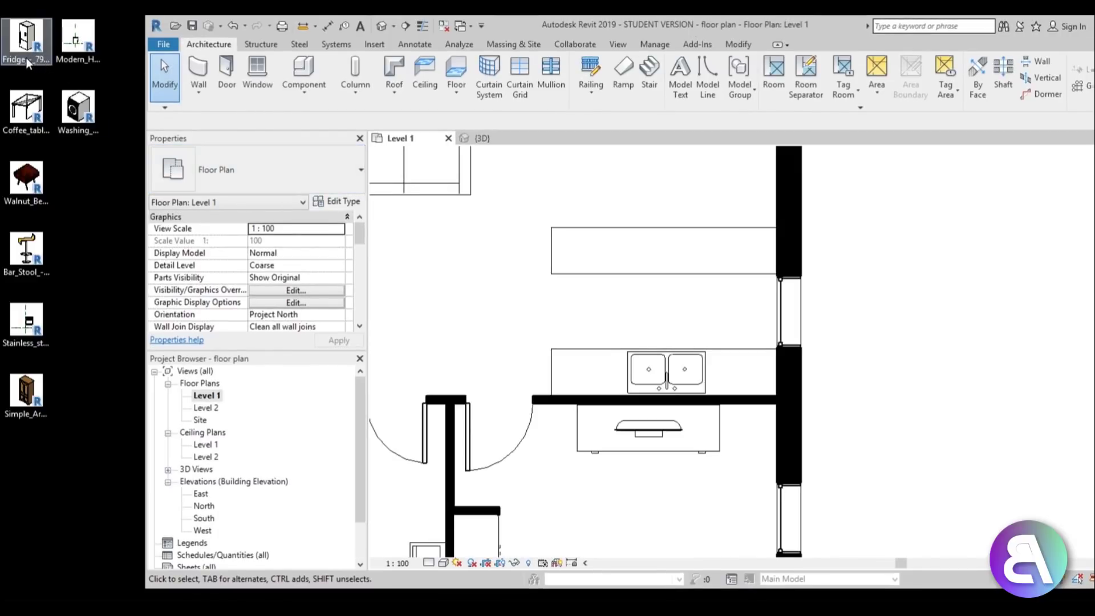
{"action": "left_click", "coordinate": [21, 343], "text": "ctrl"}
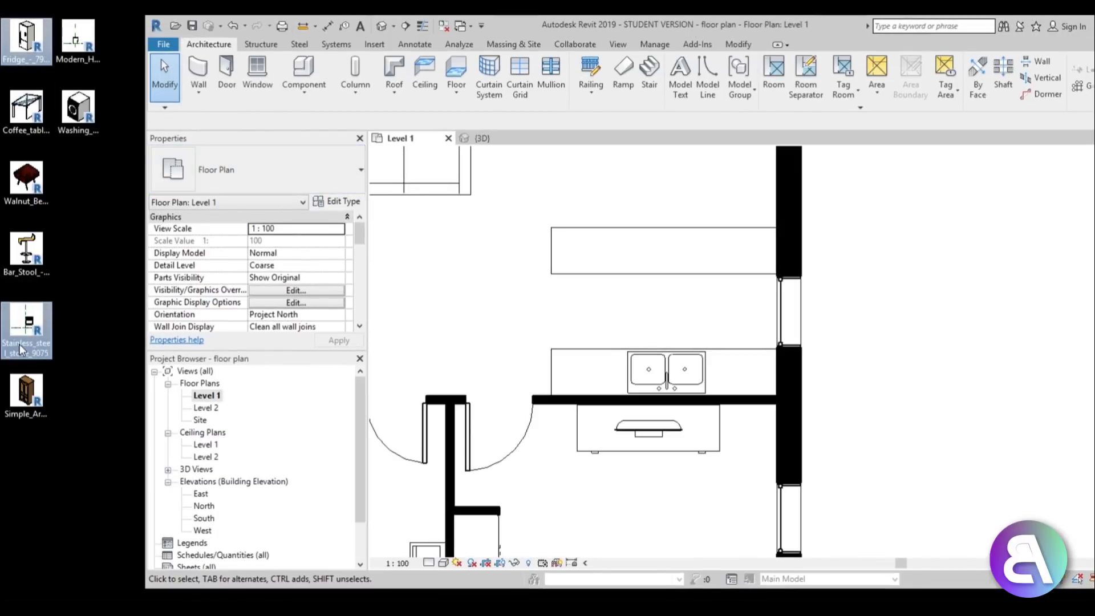
{"action": "left_click_drag", "start_coordinate": [693, 342], "coordinate": [694, 342]}
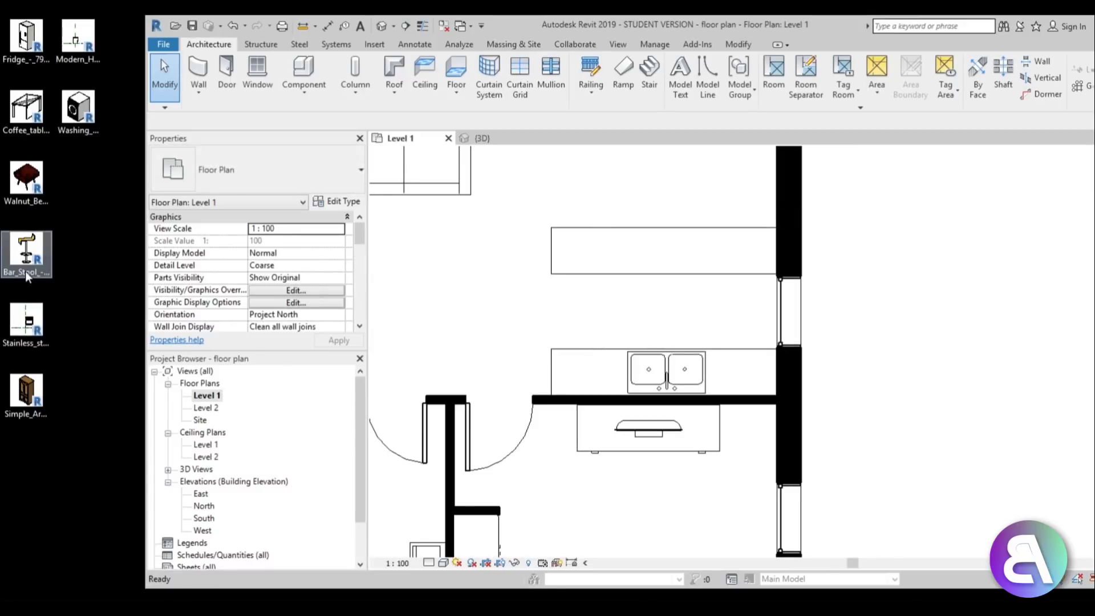
{"action": "left_click_drag", "start_coordinate": [484, 276], "coordinate": [484, 276]}
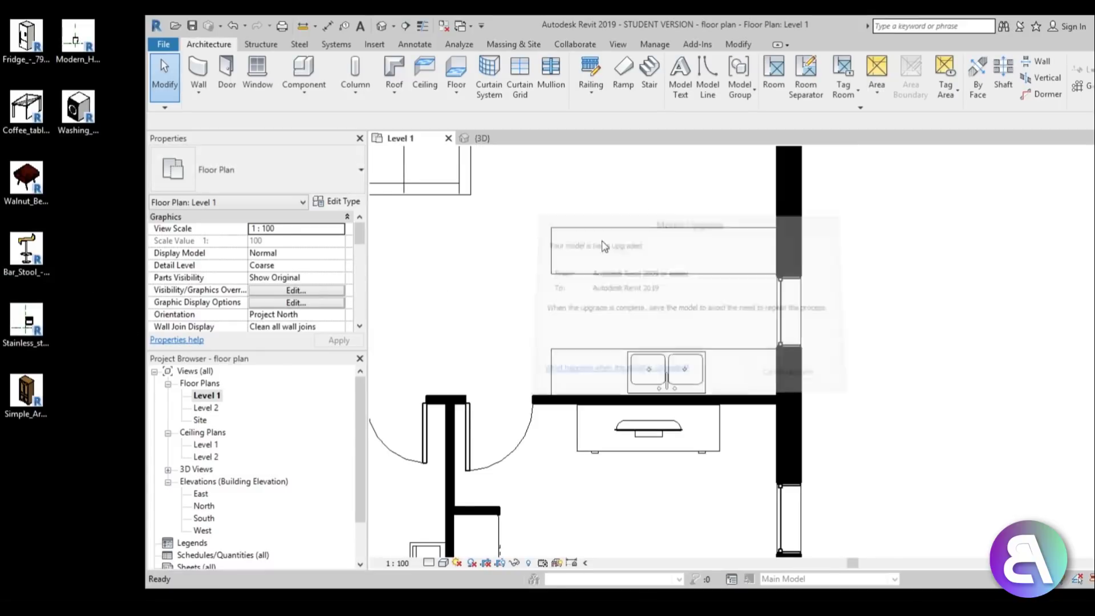
{"action": "left_click_drag", "start_coordinate": [788, 29], "coordinate": [608, 52]}
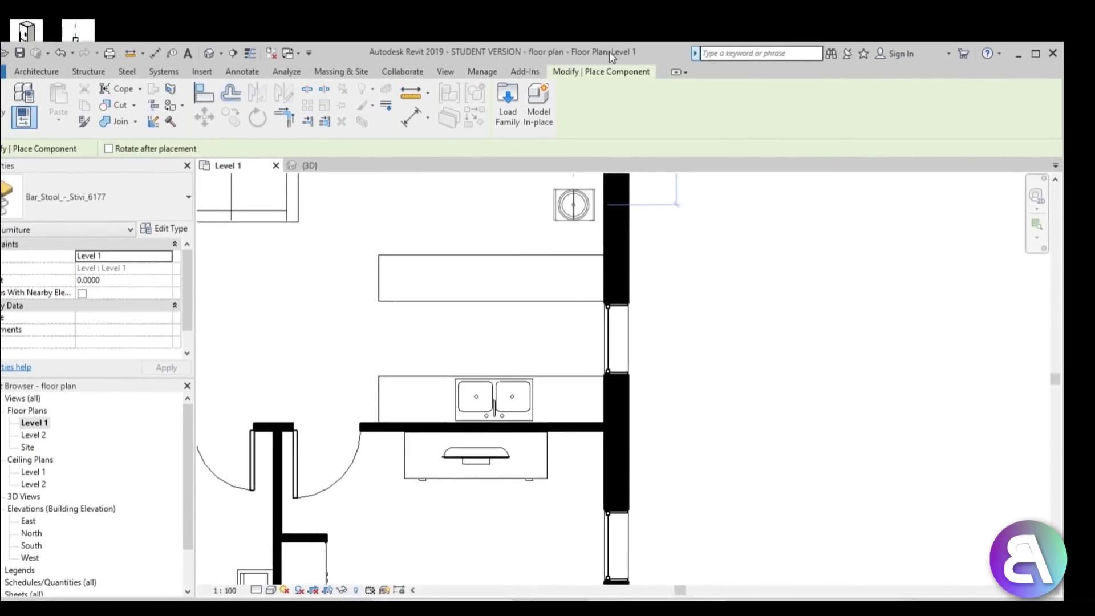
{"action": "left_click", "coordinate": [1036, 54]}
Place three Bar_Stool_-_Stivi_6177 stools in a row along the living-room side of the kitchen island, rotated to face it.
{"action": "scroll", "coordinate": [559, 267], "scroll_direction": "down", "scroll_amount": 1}
{"action": "scroll", "coordinate": [439, 199], "scroll_direction": "up", "scroll_amount": 4}
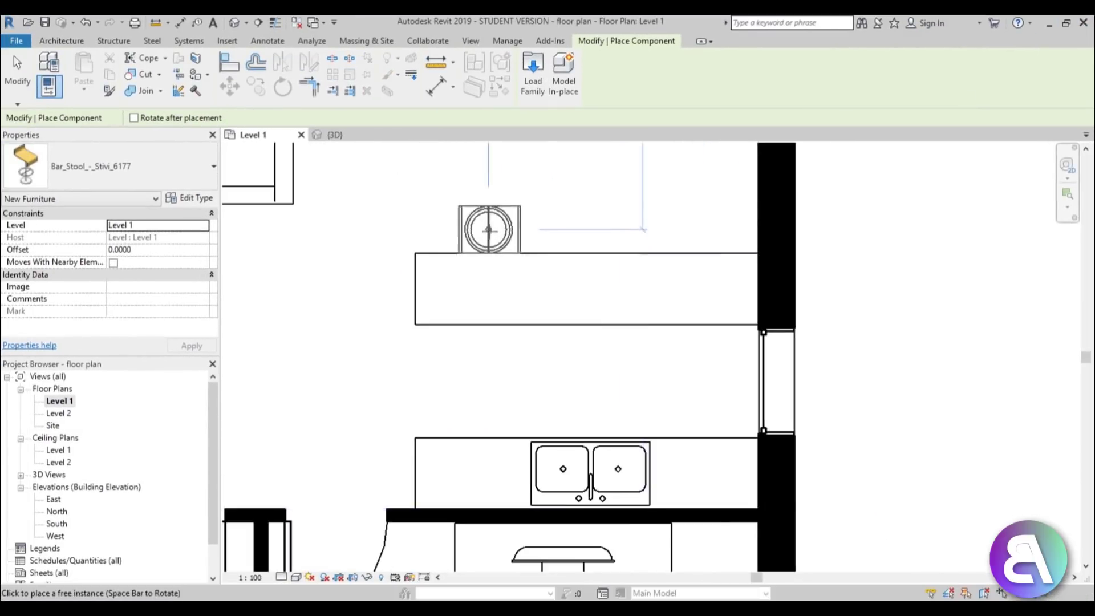
{"action": "key", "text": "space"}
{"action": "left_click", "coordinate": [490, 240]}
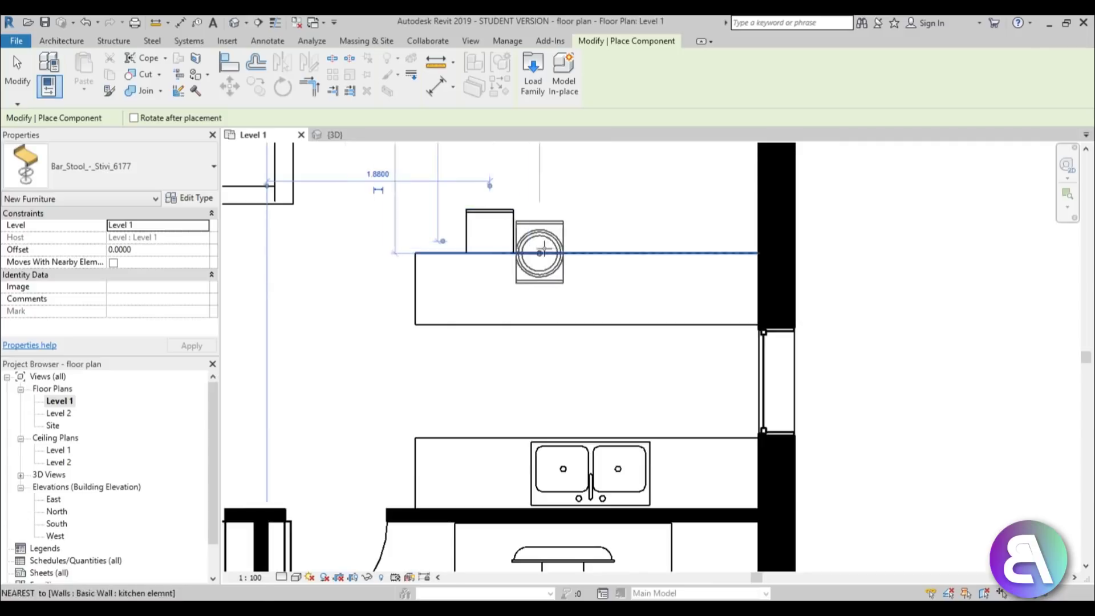
{"action": "left_click", "coordinate": [591, 241]}
{"action": "left_click", "coordinate": [687, 241]}
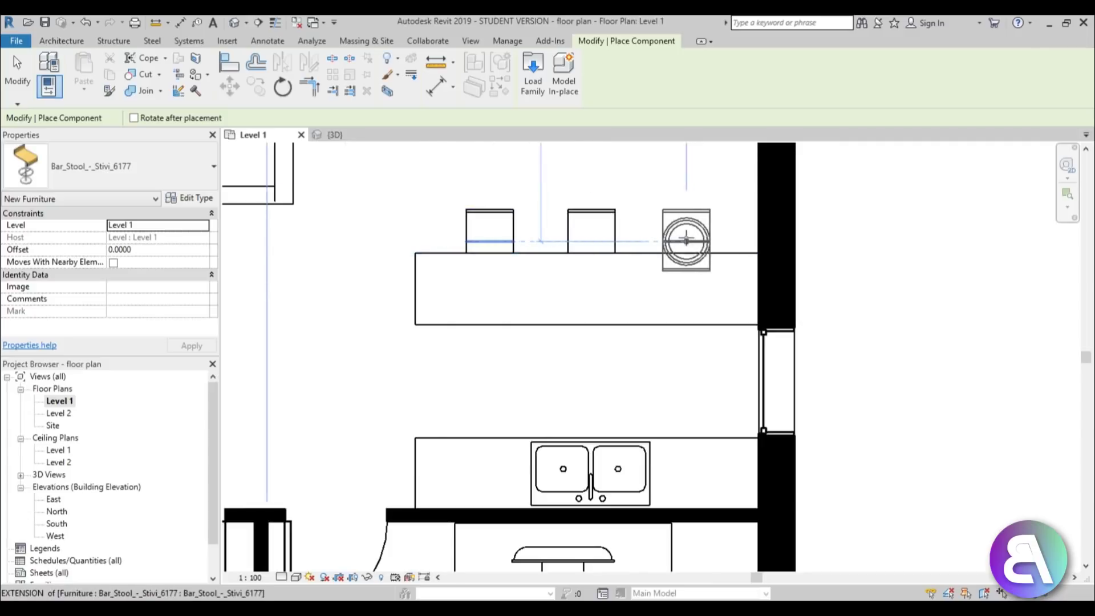
{"action": "key", "text": "Escape"}
{"action": "key", "text": "Escape"}
Place the F & P French Door Refrigerator between the sink and the outer wall, rotated so its doors face the island.
{"action": "scroll", "coordinate": [616, 360], "scroll_direction": "down", "scroll_amount": 1}
{"action": "middle_click_drag", "start_coordinate": [613, 355], "coordinate": [645, 267]}
{"action": "middle_click_drag", "start_coordinate": [584, 249], "coordinate": [572, 268]}
{"action": "left_click", "coordinate": [153, 68]}
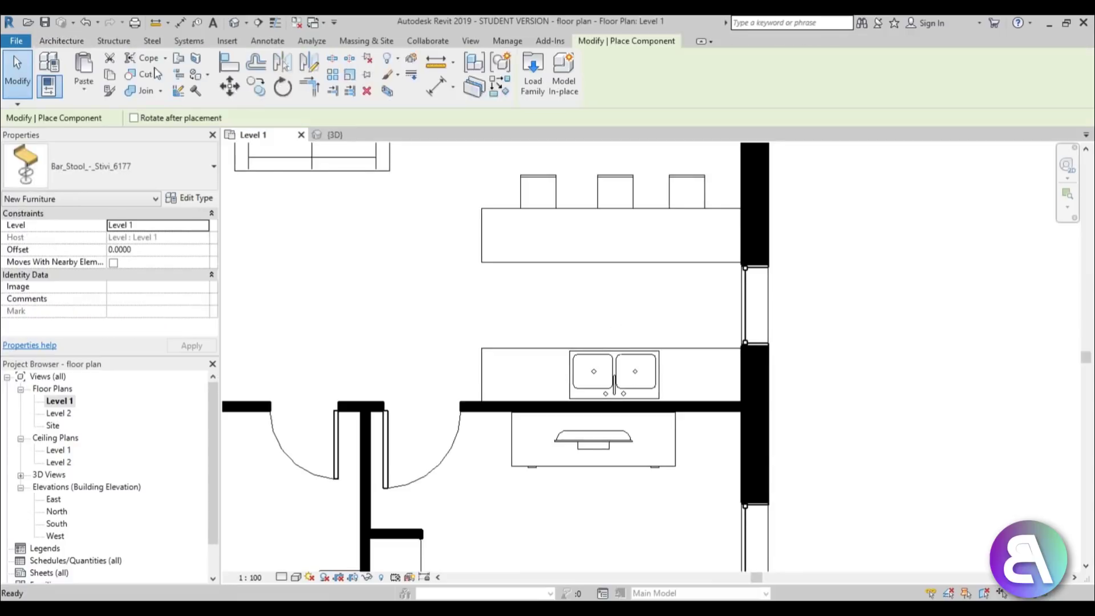
{"action": "left_click", "coordinate": [114, 194]}
{"action": "left_click", "coordinate": [111, 171]}
{"action": "left_click", "coordinate": [110, 171]}
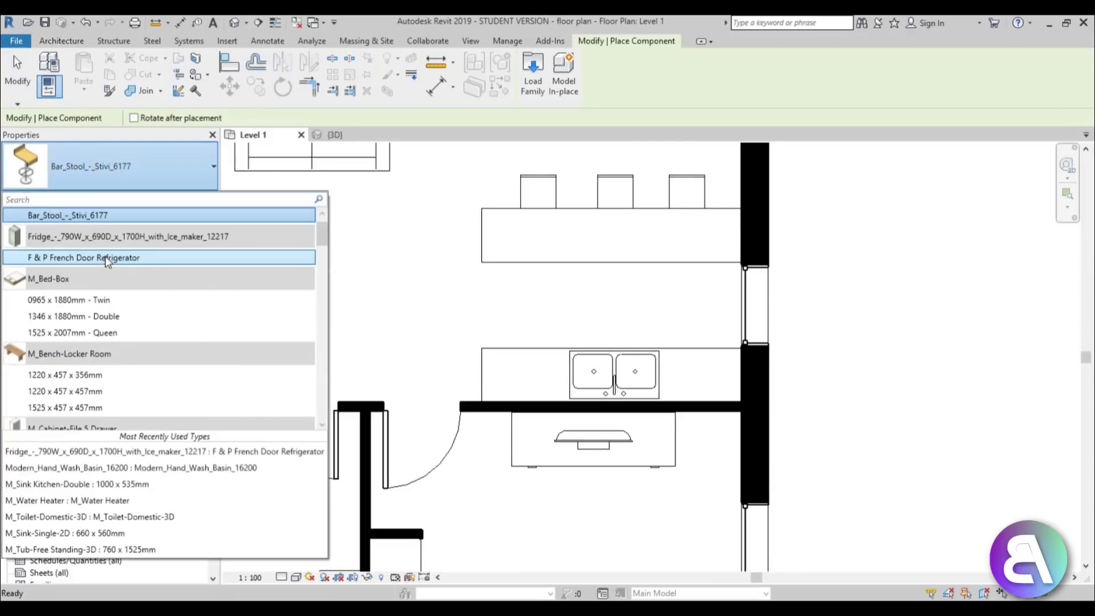
{"action": "left_click", "coordinate": [87, 262]}
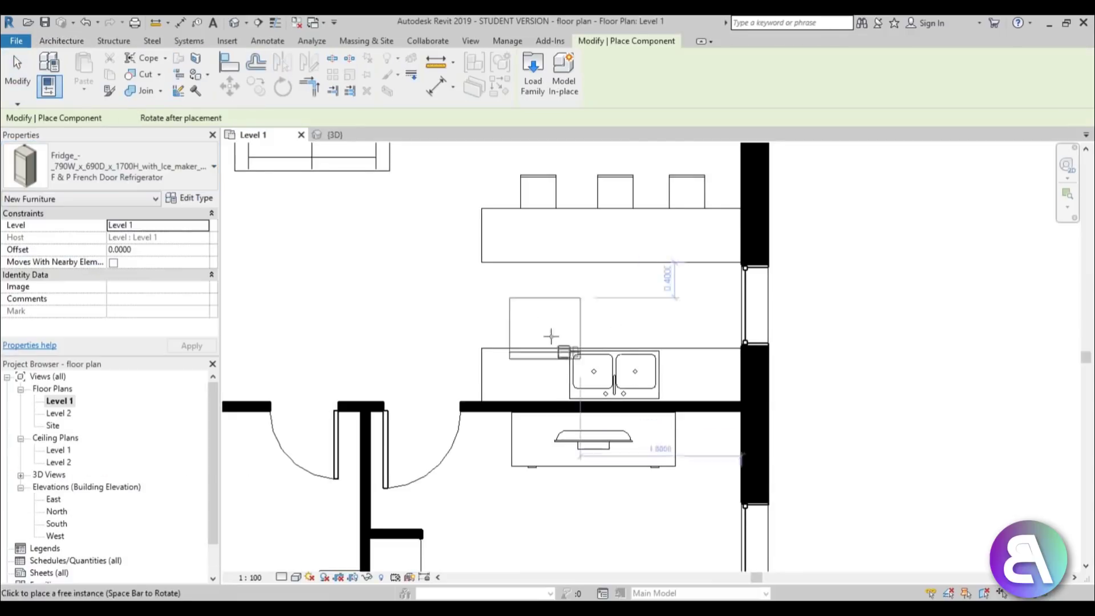
{"action": "scroll", "coordinate": [628, 353], "scroll_direction": "up", "scroll_amount": 4}
{"action": "key", "text": "space"}
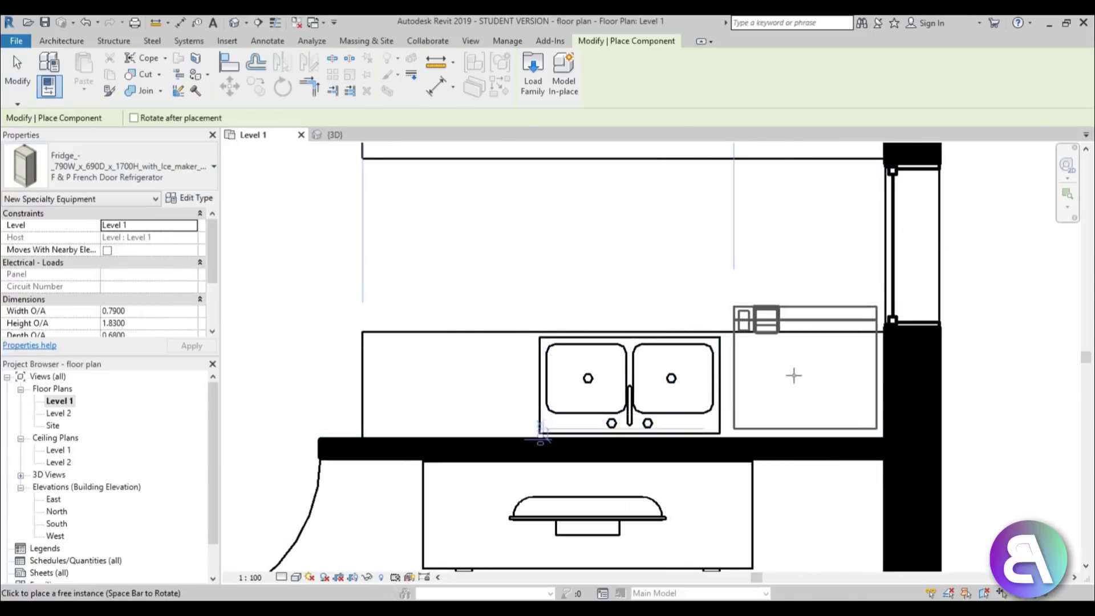
{"action": "left_click", "coordinate": [764, 361]}
{"action": "key", "text": "Escape"}
{"action": "key", "text": "Escape"}
Shorten the kitchen counter wall so that it ends at the refrigerator's side instead of running through to the outer wall.
{"action": "left_click", "coordinate": [735, 332]}
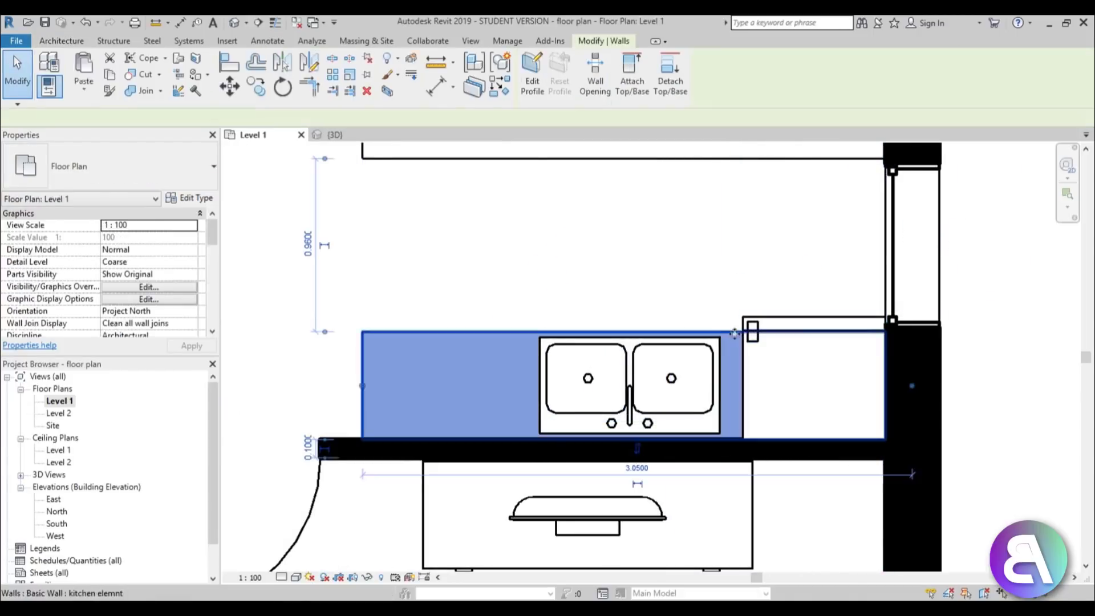
{"action": "left_click_drag", "start_coordinate": [912, 385], "coordinate": [748, 386]}
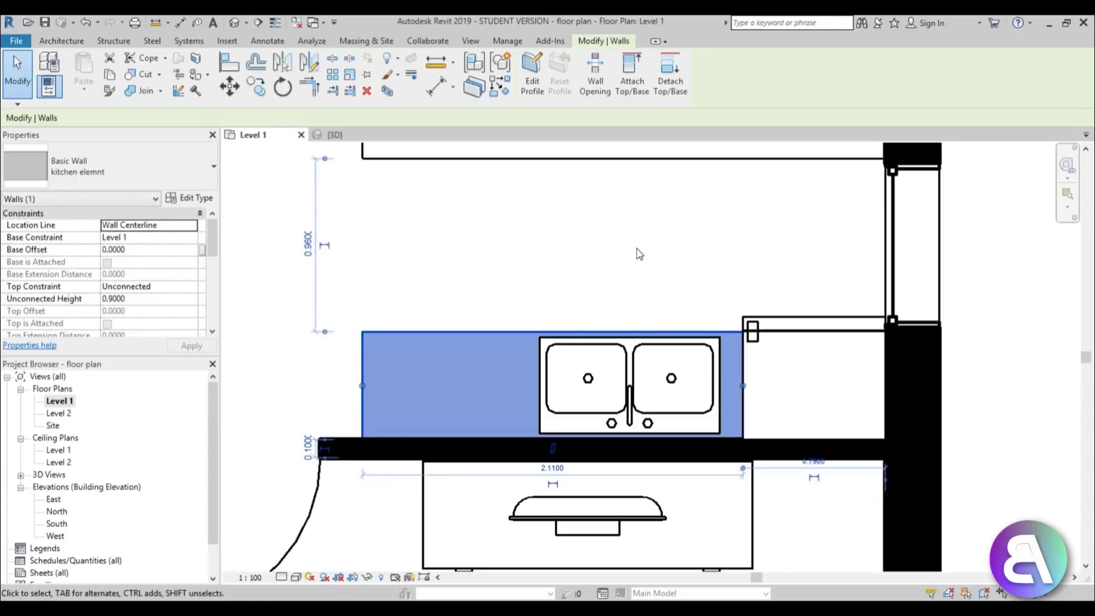
{"action": "left_click", "coordinate": [639, 253]}
{"action": "scroll", "coordinate": [550, 227], "scroll_direction": "down", "scroll_amount": 2}
{"action": "scroll", "coordinate": [509, 382], "scroll_direction": "up", "scroll_amount": 3}
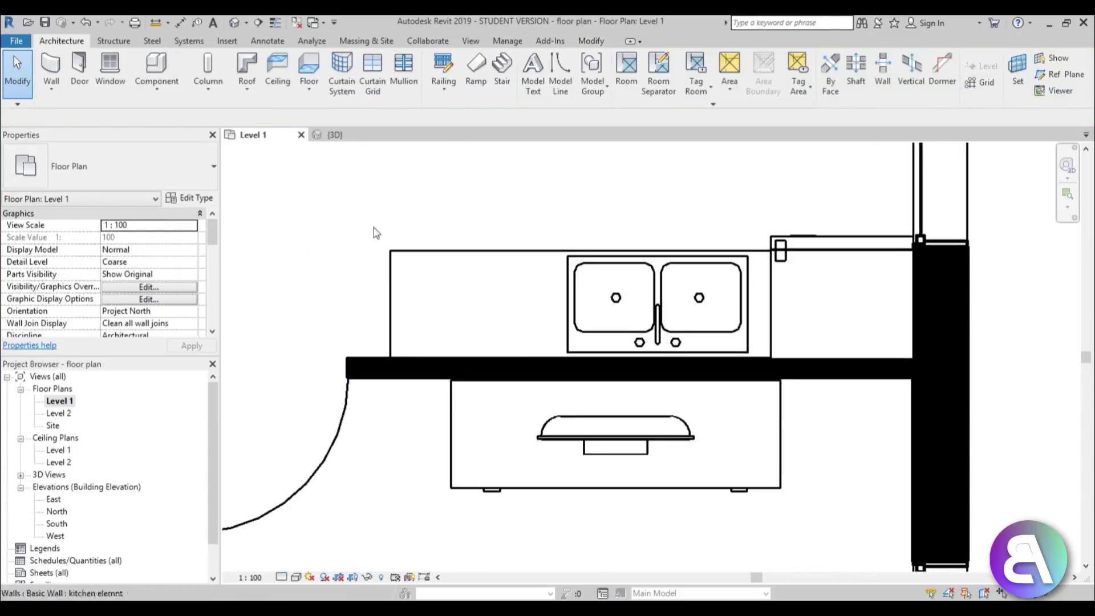
Place a Stainless_steel_stove_9075 at the counter's free end beside the sink, rotated 180 degrees.
{"action": "left_click", "coordinate": [156, 71]}
{"action": "left_click", "coordinate": [103, 174]}
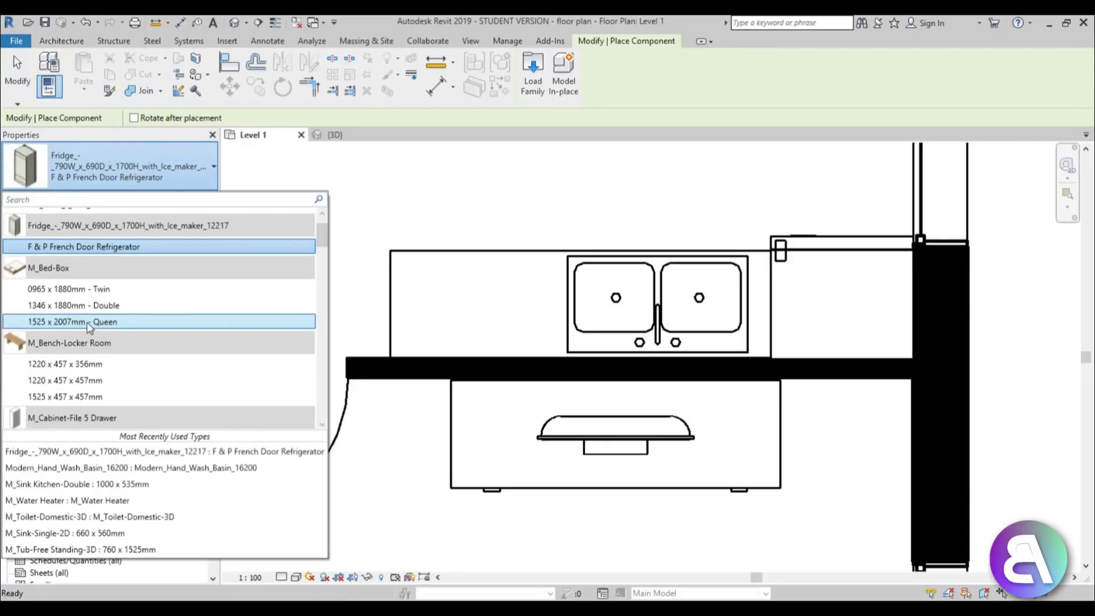
{"action": "scroll", "coordinate": [99, 367], "scroll_direction": "down", "scroll_amount": 5}
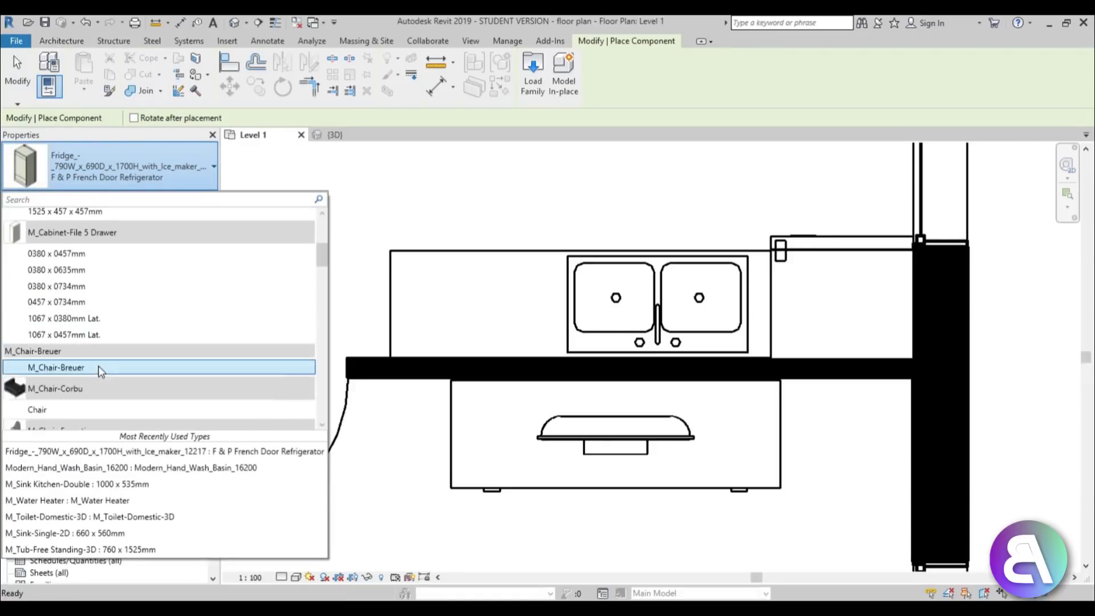
{"action": "scroll", "coordinate": [98, 369], "scroll_direction": "down", "scroll_amount": 2}
{"action": "scroll", "coordinate": [98, 369], "scroll_direction": "down", "scroll_amount": 16}
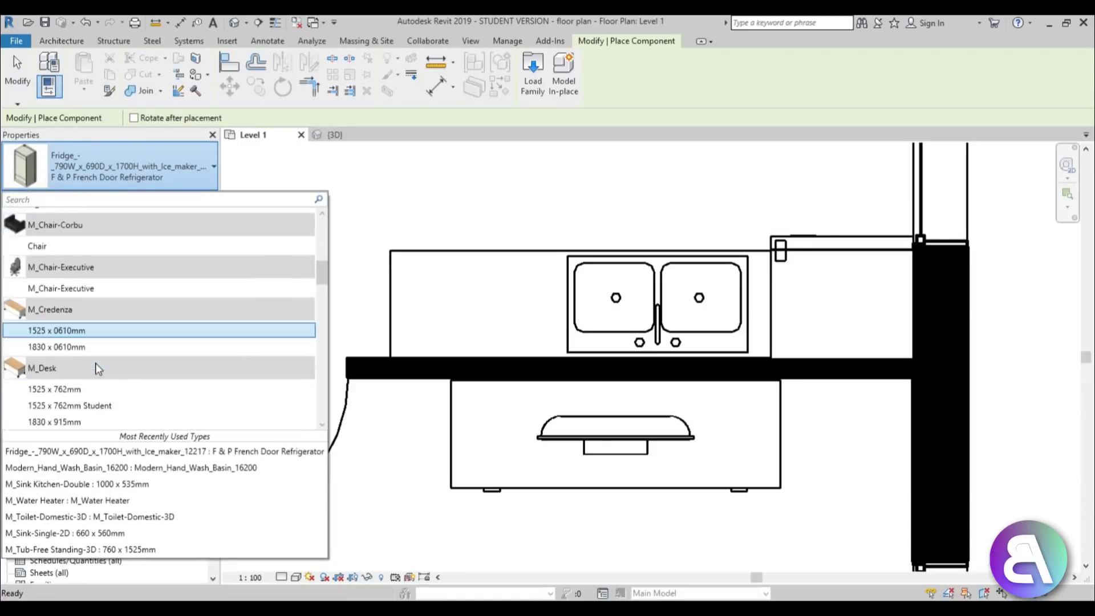
{"action": "scroll", "coordinate": [98, 367], "scroll_direction": "down", "scroll_amount": 15}
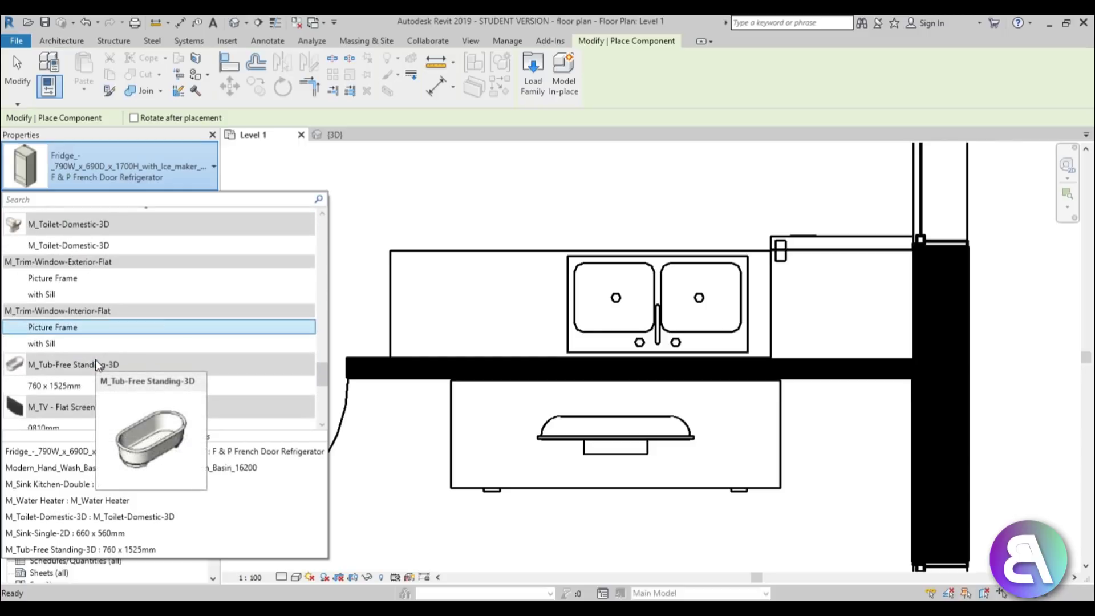
{"action": "scroll", "coordinate": [96, 365], "scroll_direction": "down", "scroll_amount": 7}
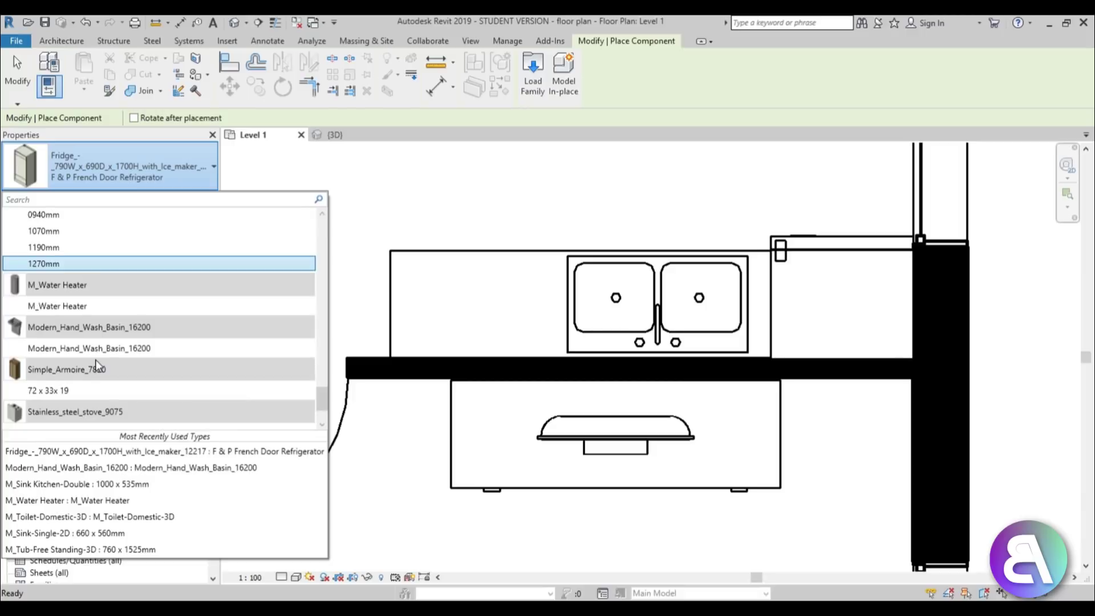
{"action": "scroll", "coordinate": [95, 360], "scroll_direction": "down", "scroll_amount": 3}
{"action": "left_click", "coordinate": [81, 371]}
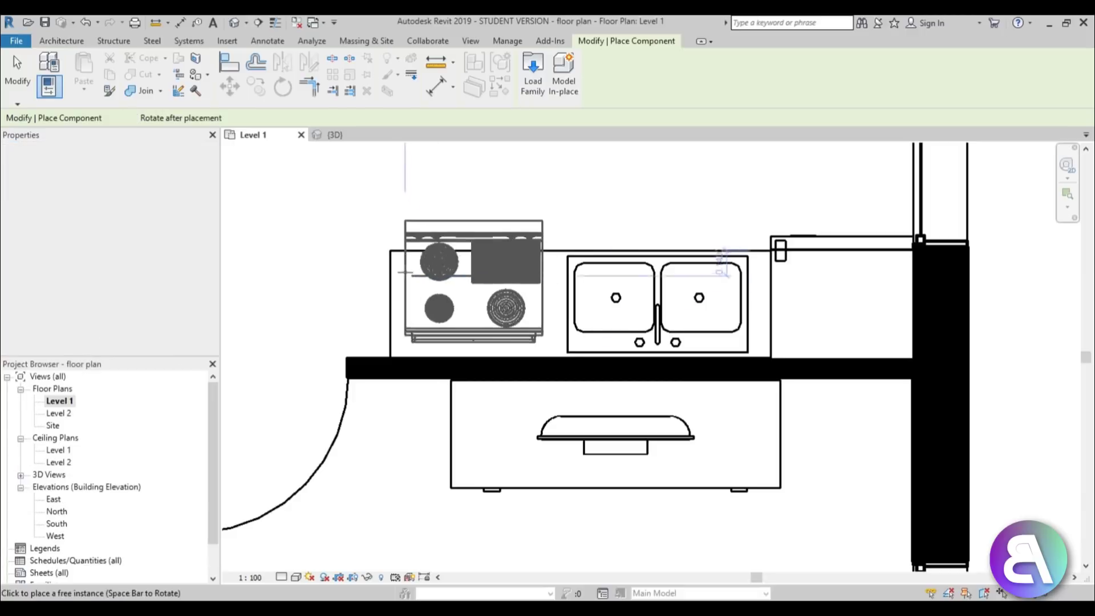
{"action": "scroll", "coordinate": [405, 273], "scroll_direction": "up", "scroll_amount": 2}
{"action": "key", "text": "space"}
{"action": "key", "text": "space"}
{"action": "left_click", "coordinate": [549, 296]}
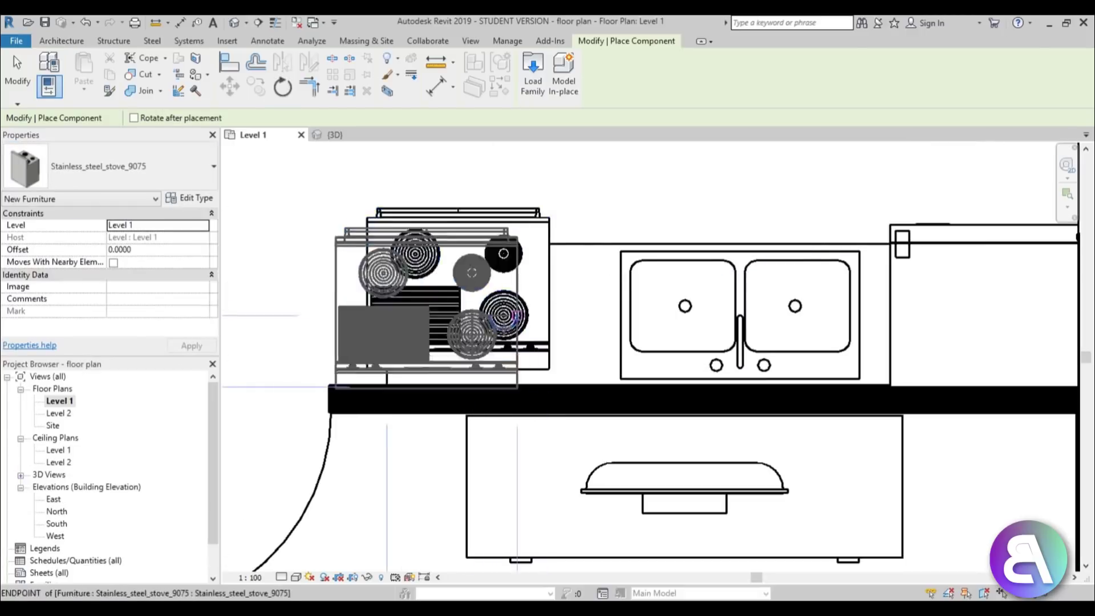
{"action": "key", "text": "Escape"}
Align the back edge of the stove with the face of the partition wall behind the counter.
{"action": "key", "text": "a"}
{"action": "key", "text": "l"}
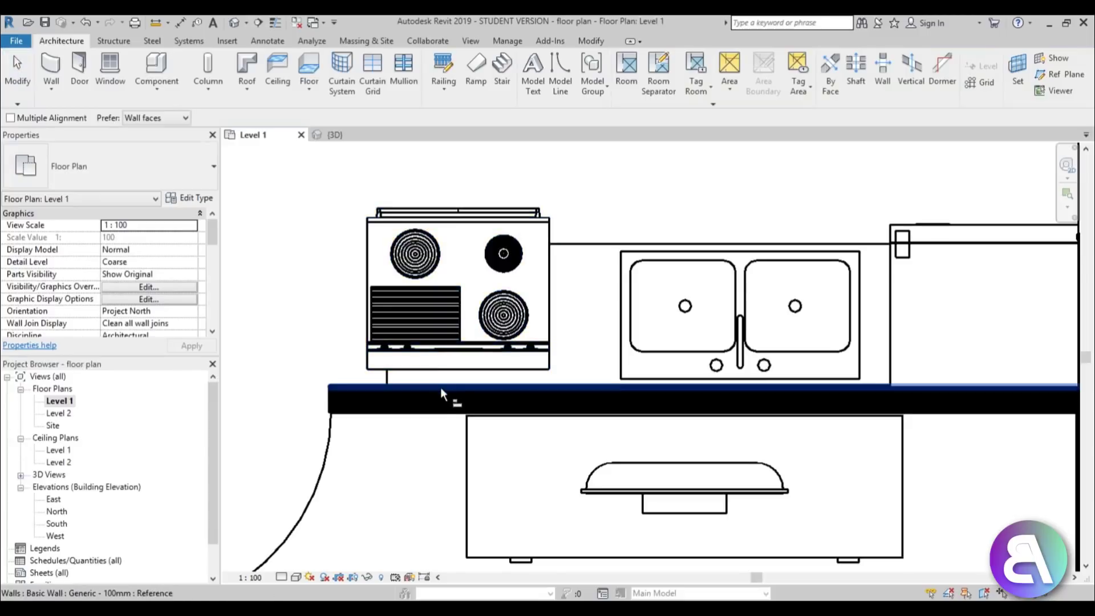
{"action": "left_click", "coordinate": [440, 387]}
{"action": "left_click", "coordinate": [443, 369]}
{"action": "key", "text": "Escape"}
Try to align the stove's side with the free end of the counter.
{"action": "left_click_drag", "start_coordinate": [397, 358], "coordinate": [422, 353]}
{"action": "left_click", "coordinate": [374, 325]}
{"action": "scroll", "coordinate": [374, 322], "scroll_direction": "up", "scroll_amount": 3}
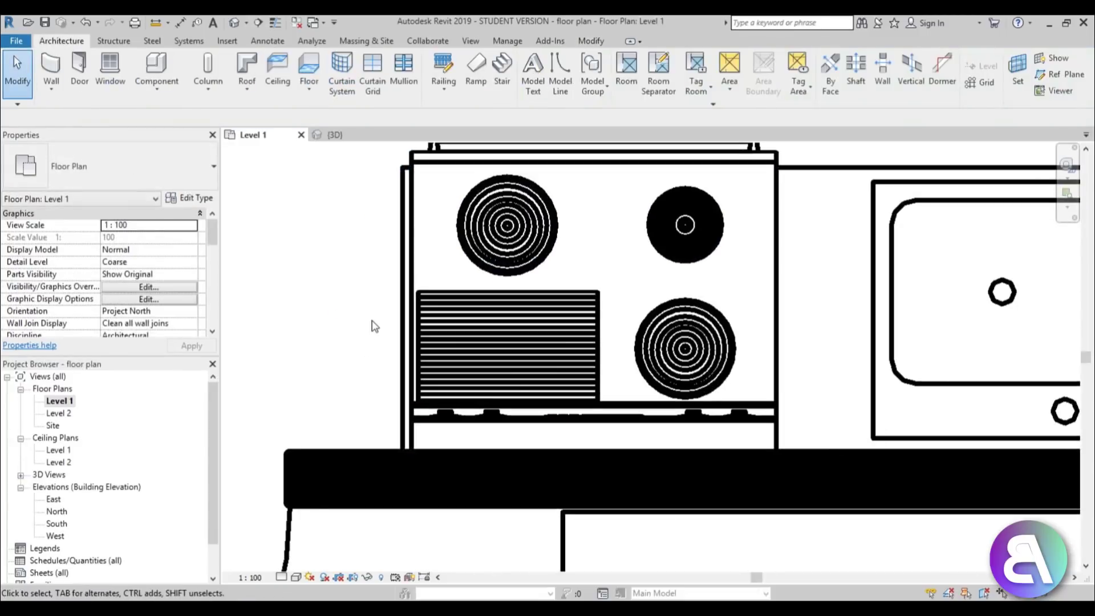
{"action": "left_click", "coordinate": [403, 310]}
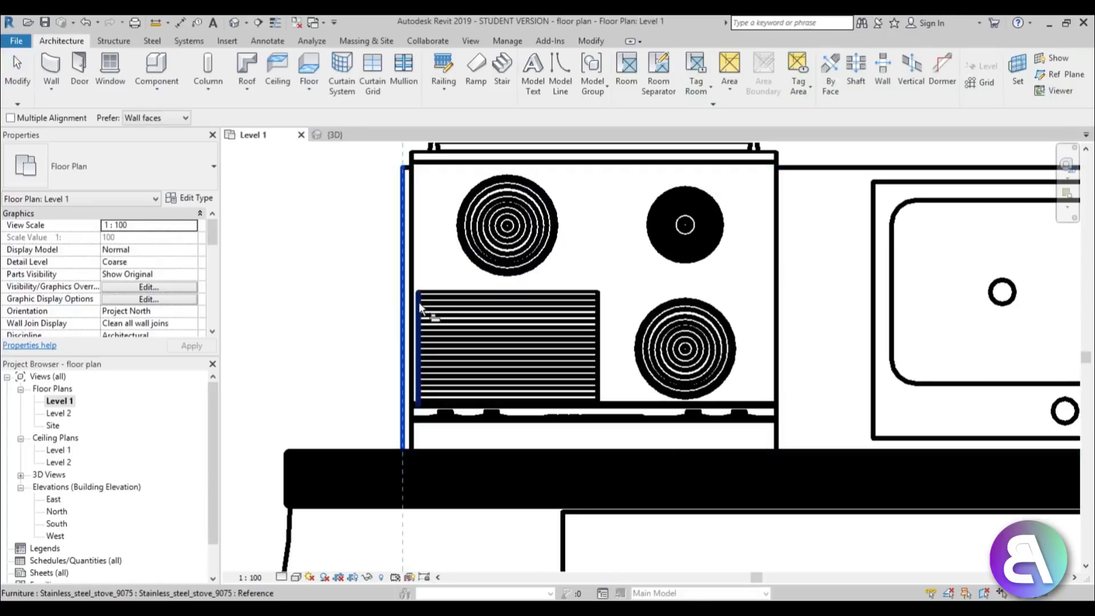
{"action": "left_click", "coordinate": [418, 308]}
{"action": "scroll", "coordinate": [332, 329], "scroll_direction": "down", "scroll_amount": 2}
{"action": "scroll", "coordinate": [354, 302], "scroll_direction": "up", "scroll_amount": 3}
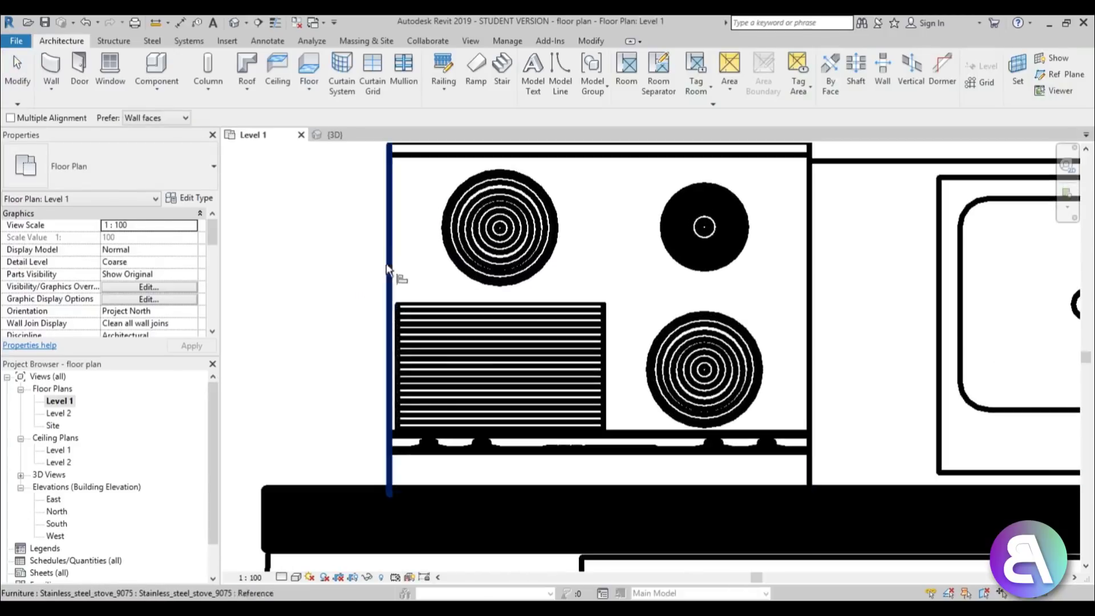
{"action": "key", "text": "Escape"}
{"action": "key", "text": "Escape"}
Shift the stove inward and align its outer side edge with the free end of the counter.
{"action": "left_click_drag", "start_coordinate": [391, 259], "coordinate": [431, 255]}
{"action": "key", "text": "l"}
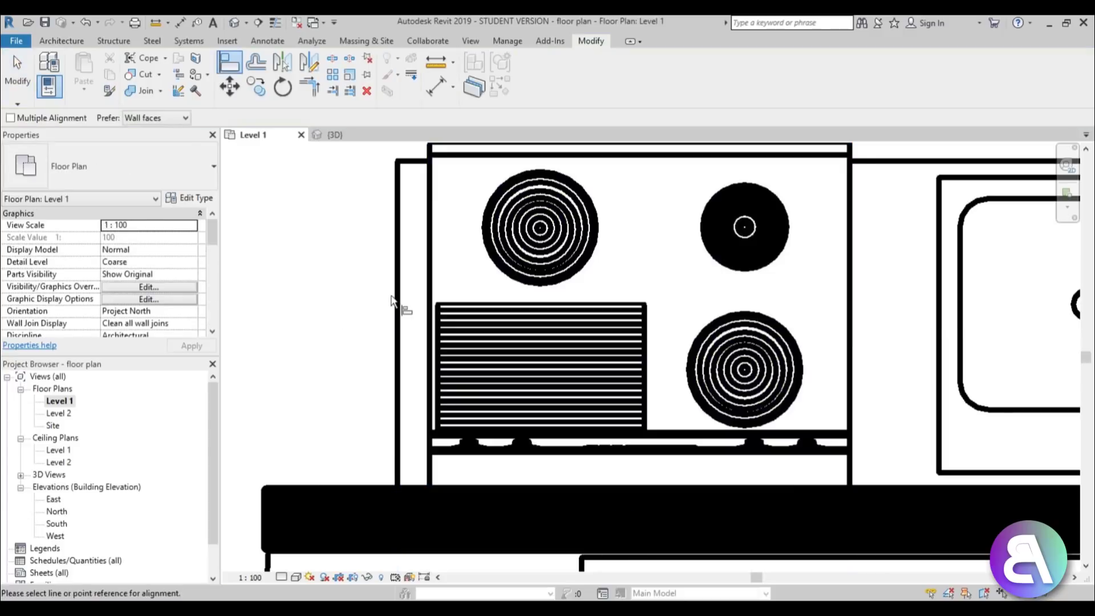
{"action": "left_click", "coordinate": [434, 287]}
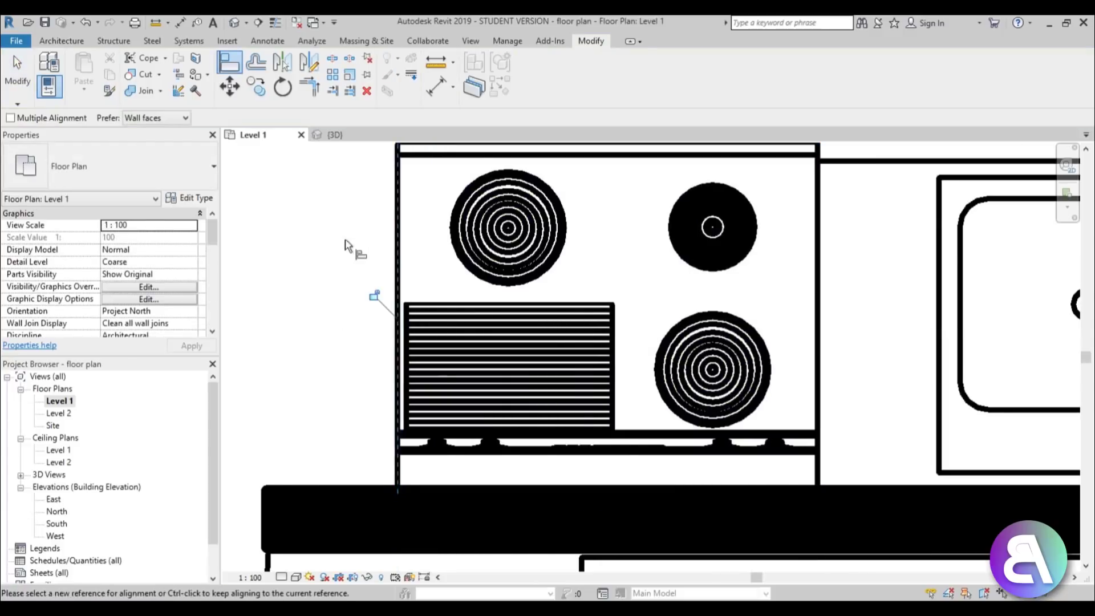
{"action": "scroll", "coordinate": [342, 302], "scroll_direction": "down", "scroll_amount": 4}
{"action": "key", "text": "Escape"}
{"action": "key", "text": "Escape"}
Shorten the counter wall at the stove end so that it stops at the stove's inner side.
{"action": "left_click", "coordinate": [536, 254]}
{"action": "scroll", "coordinate": [508, 272], "scroll_direction": "up", "scroll_amount": 1}
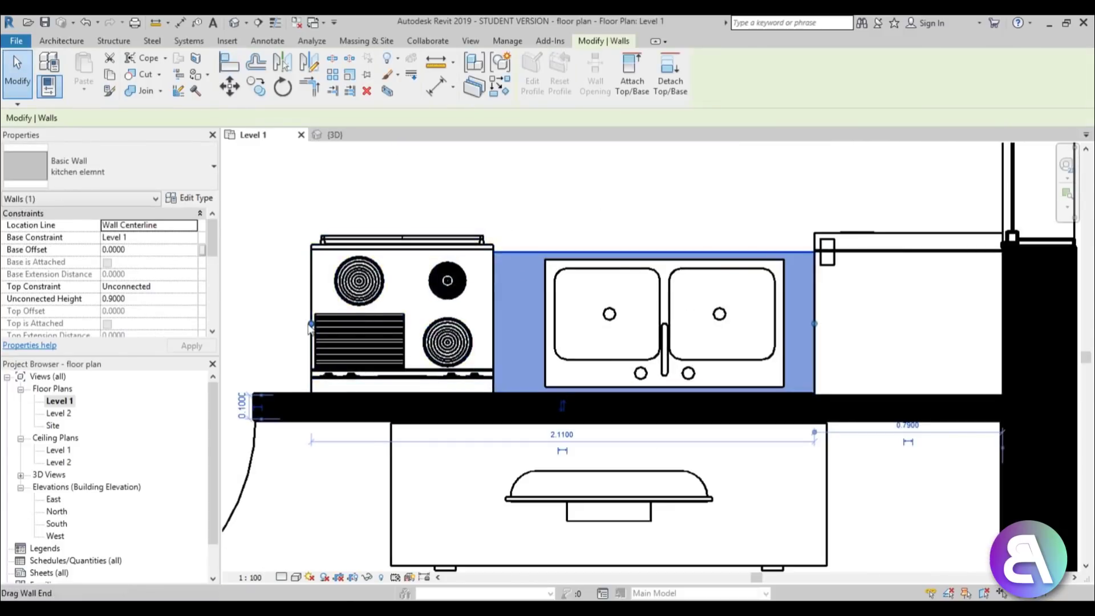
{"action": "left_click_drag", "start_coordinate": [310, 324], "coordinate": [511, 323]}
{"action": "key", "text": "Escape"}
{"action": "key", "text": "Escape"}
{"action": "scroll", "coordinate": [493, 323], "scroll_direction": "down", "scroll_amount": 3}
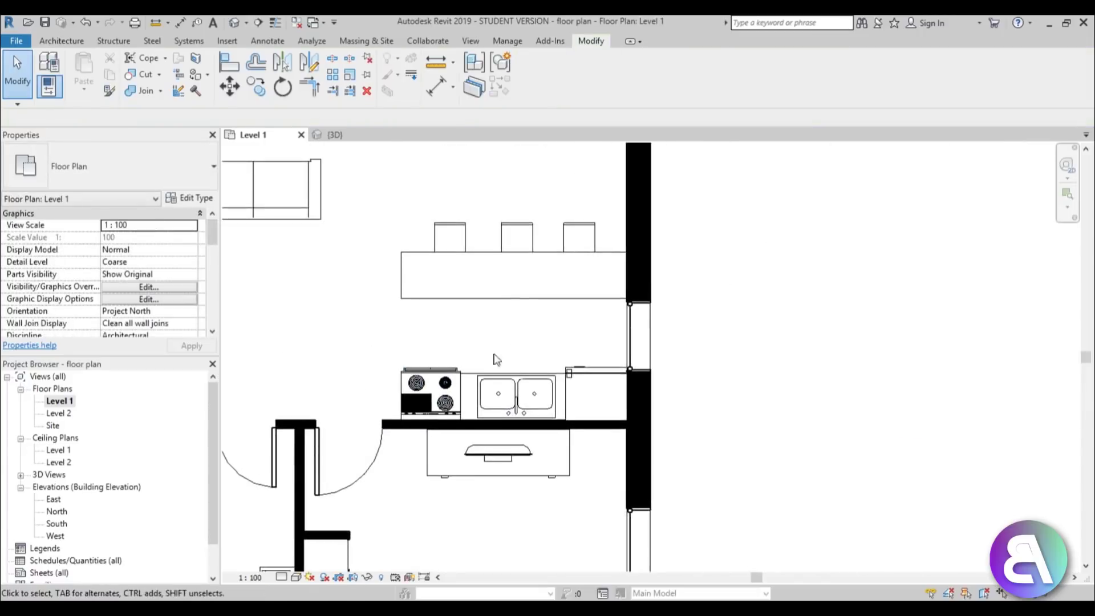
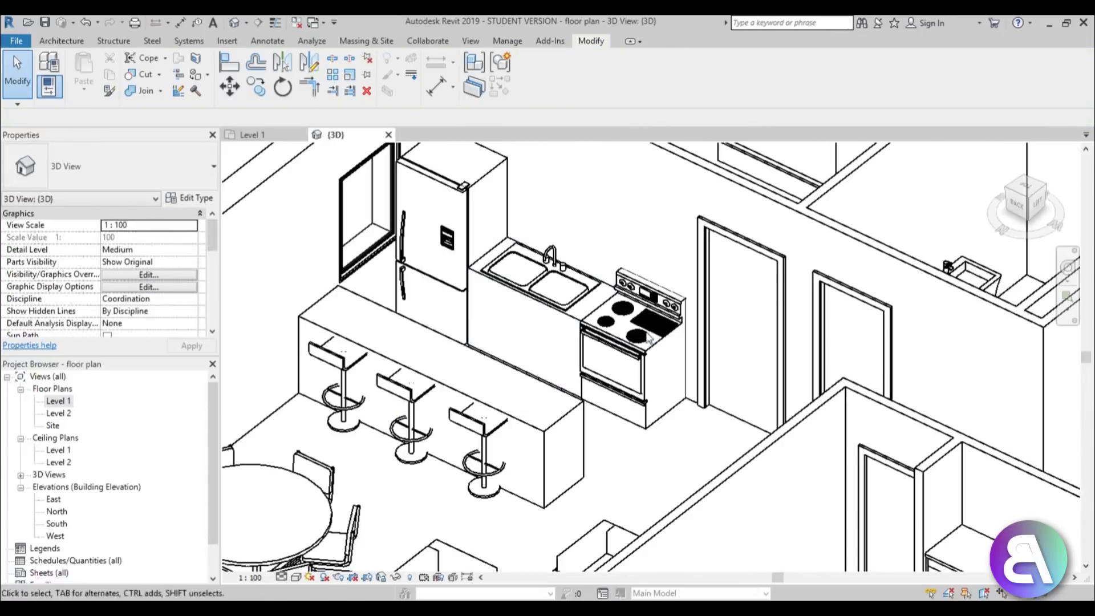
Check the bar stools against the kitchen island in 3D, and set the island wall's unconnected height to 1.3 m in the Level 1 plan.
{"action": "scroll", "coordinate": [477, 446], "scroll_direction": "up", "scroll_amount": 4}
{"action": "scroll", "coordinate": [477, 446], "scroll_direction": "up", "scroll_amount": 1}
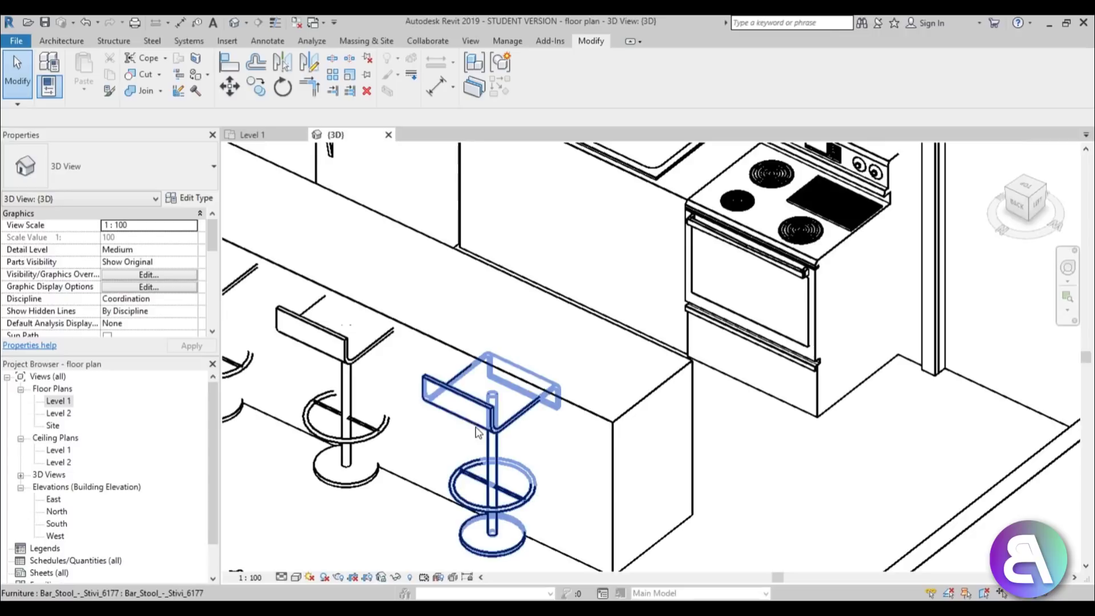
{"action": "scroll", "coordinate": [472, 425], "scroll_direction": "down", "scroll_amount": 4}
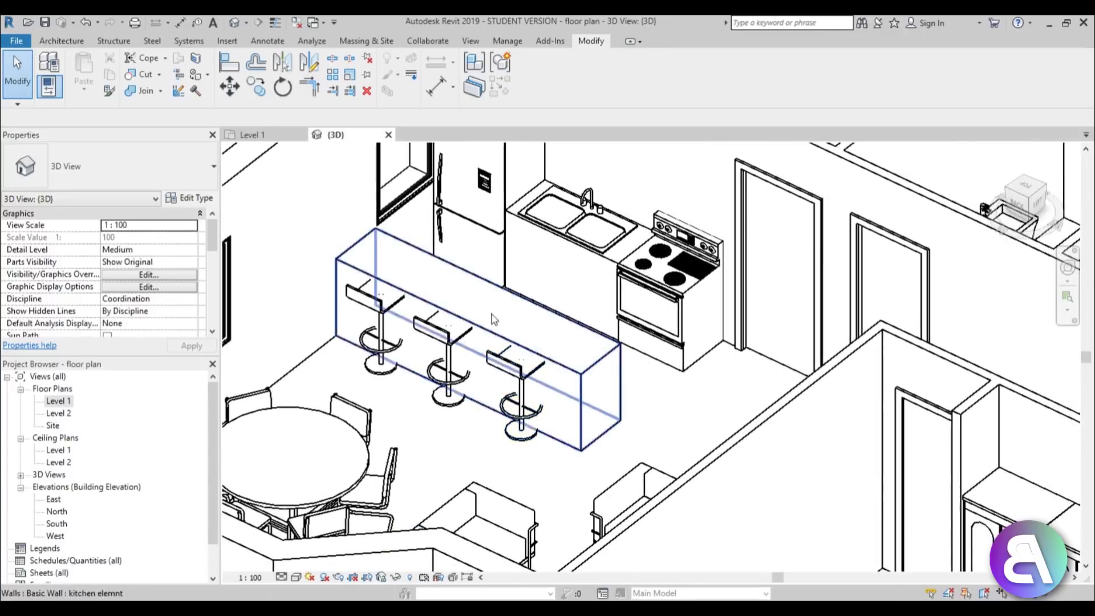
{"action": "left_click", "coordinate": [487, 330]}
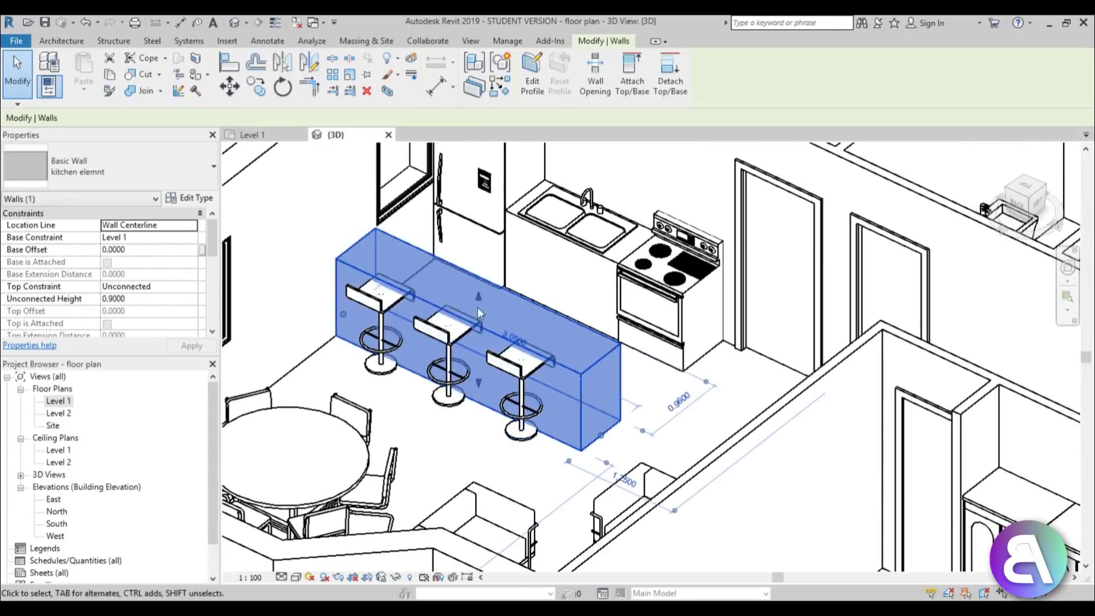
{"action": "scroll", "coordinate": [516, 350], "scroll_direction": "up", "scroll_amount": 3}
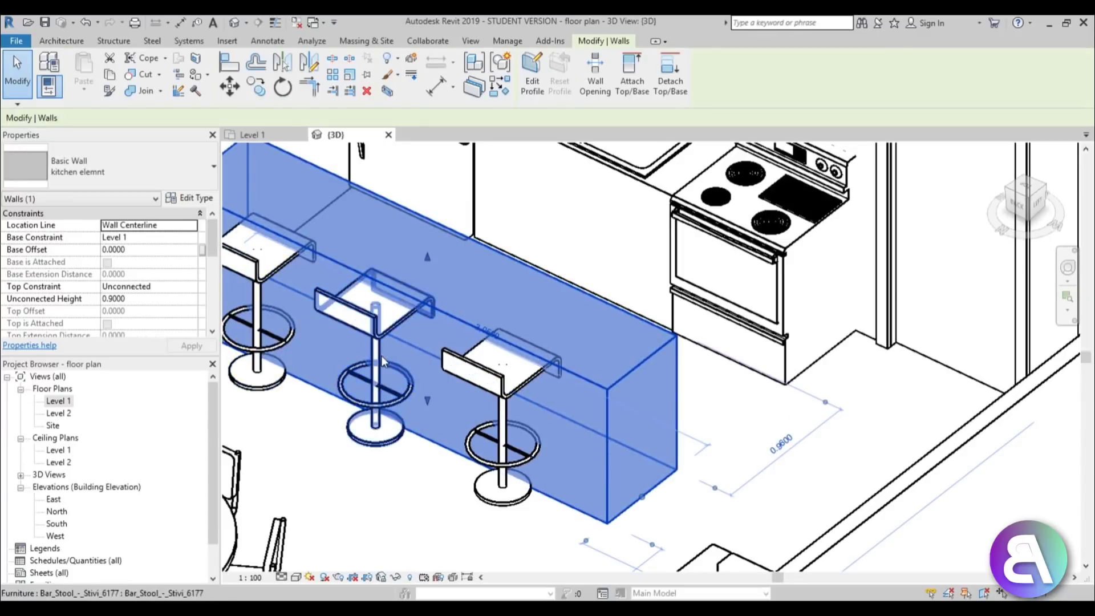
{"action": "double_click", "coordinate": [58, 401]}
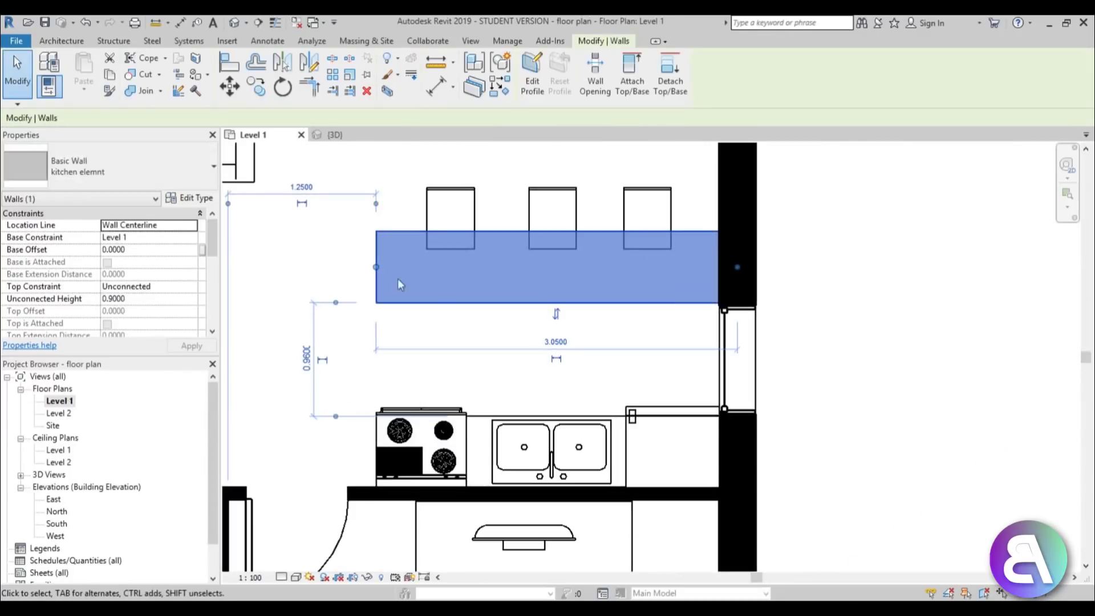
{"action": "left_click", "coordinate": [129, 299]}
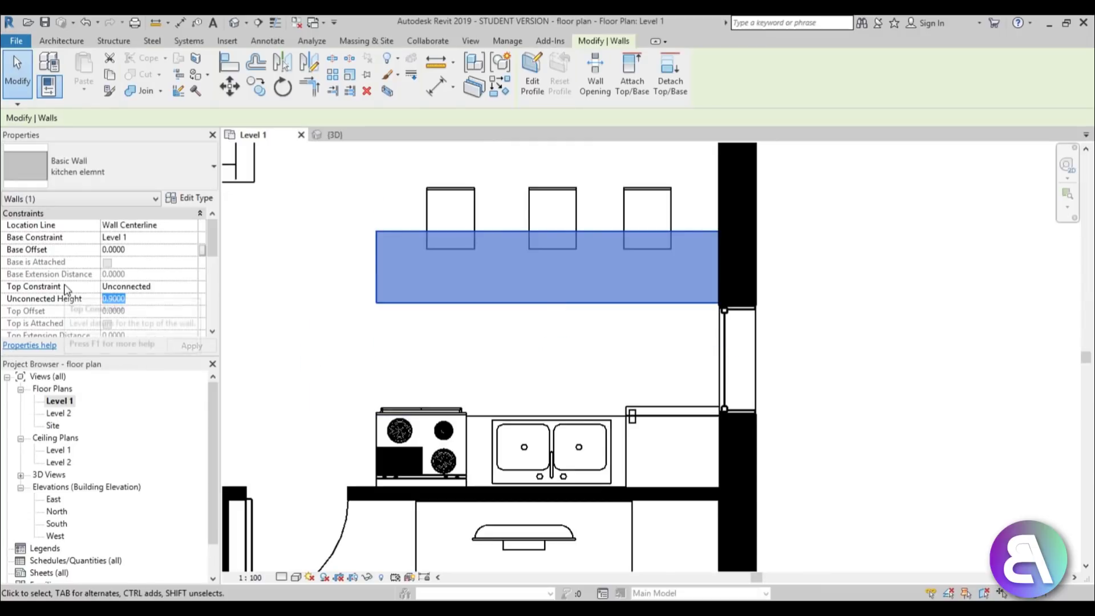
{"action": "type", "text": "1."}
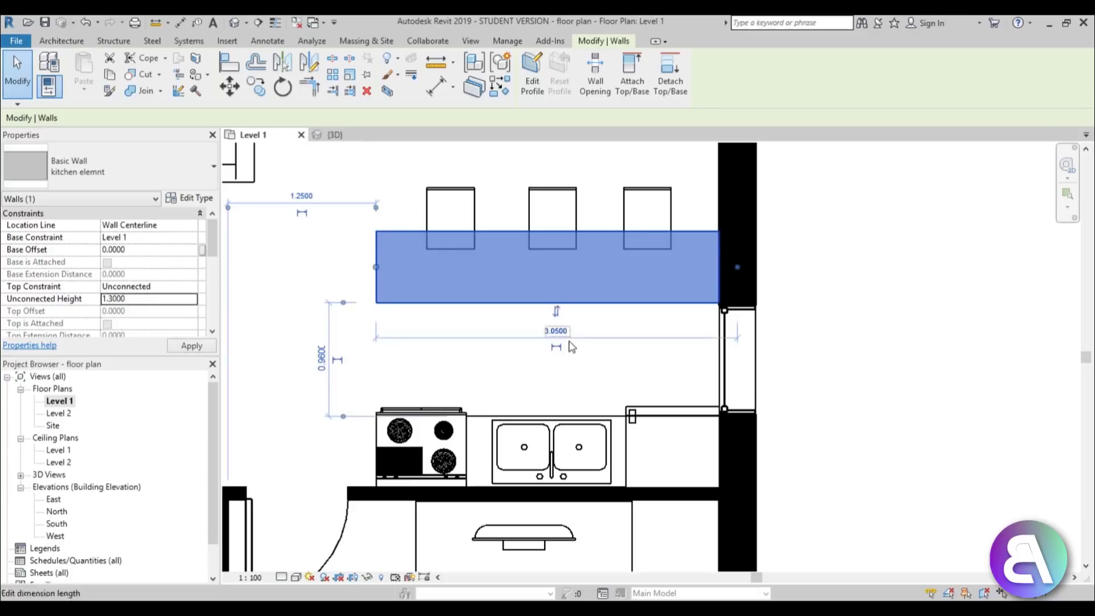
{"action": "left_click", "coordinate": [604, 374]}
Cut a rectangular wall opening about 1.81 m wide through the middle of the kitchen island.
{"action": "left_click", "coordinate": [601, 306]}
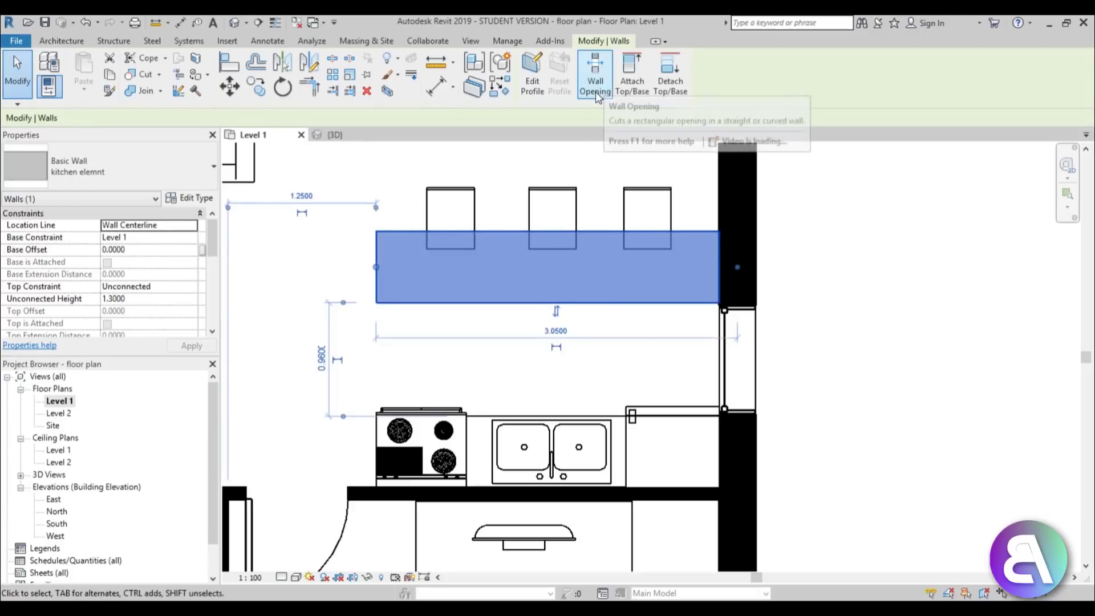
{"action": "left_click", "coordinate": [595, 74]}
{"action": "left_click", "coordinate": [443, 307]}
{"action": "left_click", "coordinate": [654, 314]}
{"action": "key", "text": "Escape"}
{"action": "key", "text": "Escape"}
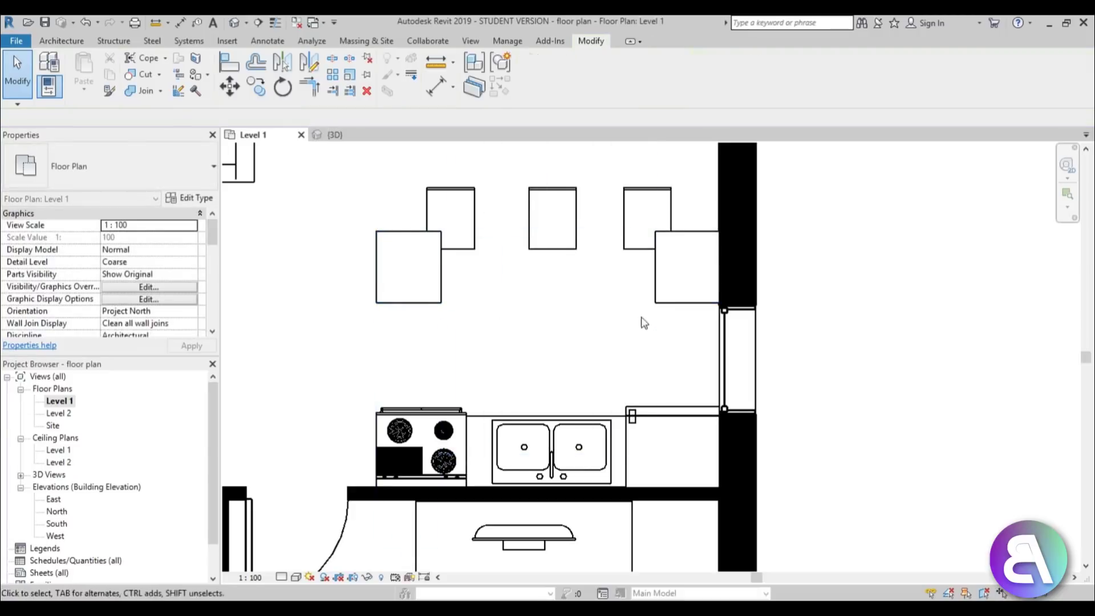
Set the island opening's top offset to 1.2 m and widen it to 2.74 m, leaving 0.1 m at the free end.
{"action": "left_click", "coordinate": [546, 301]}
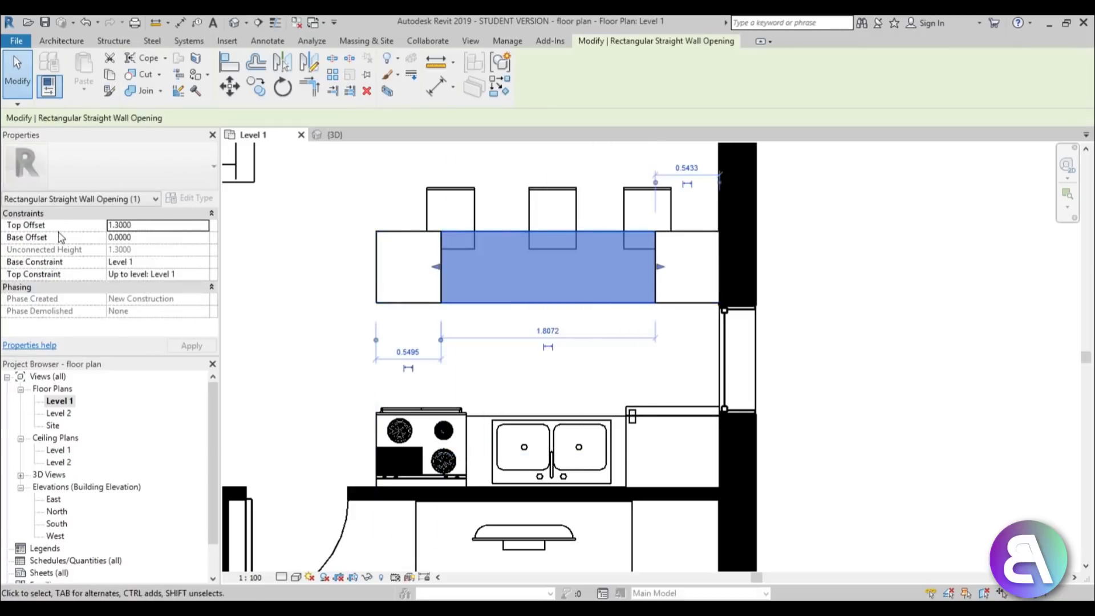
{"action": "left_click", "coordinate": [146, 228]}
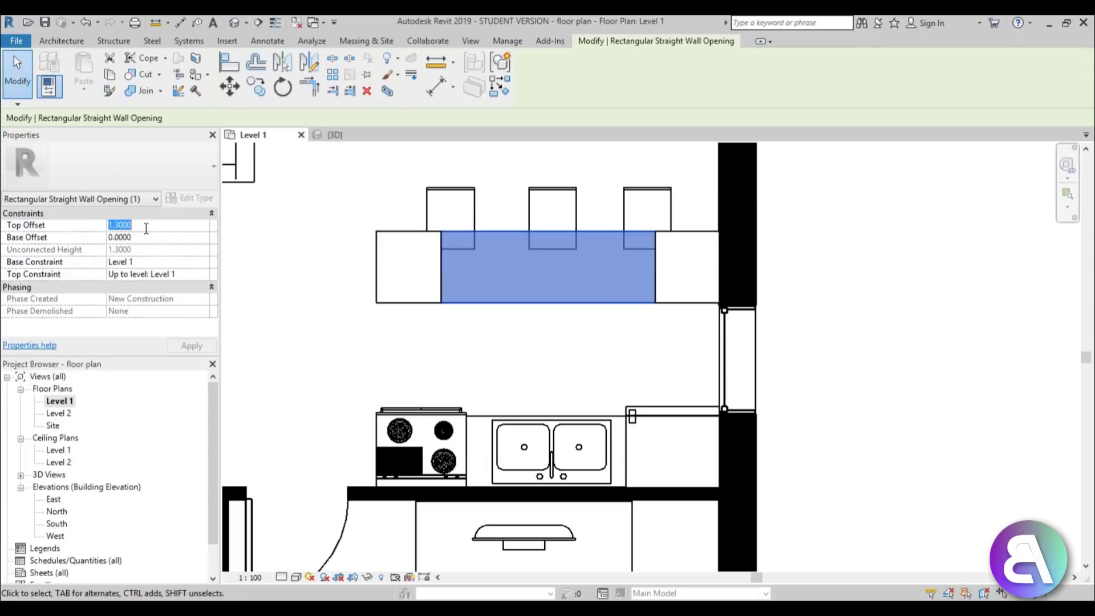
{"action": "type", "text": "1.2000"}
{"action": "left_click_drag", "start_coordinate": [657, 267], "coordinate": [705, 274]}
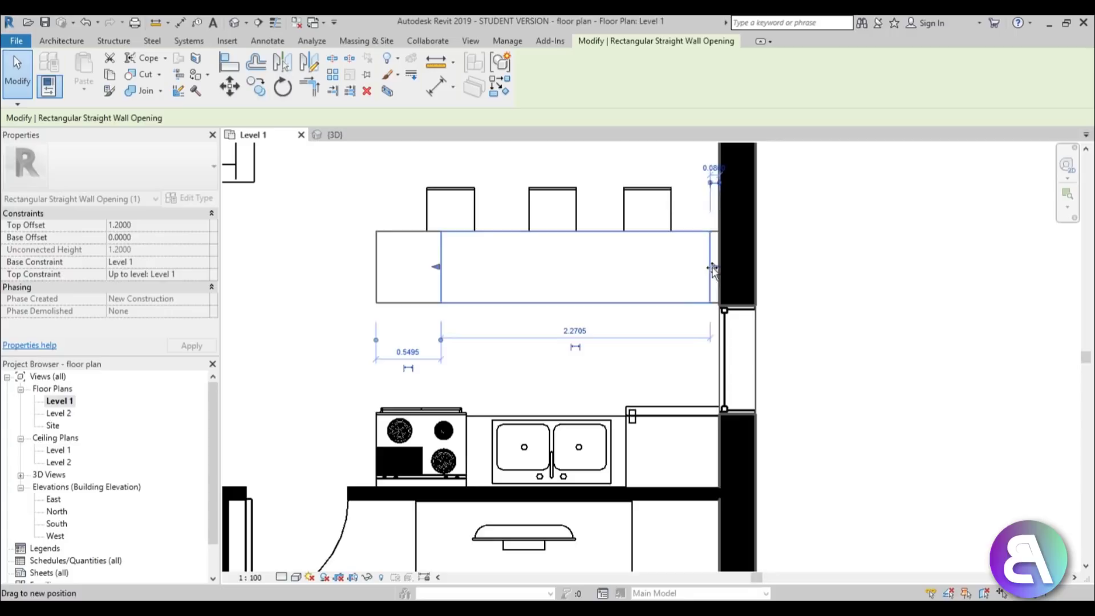
{"action": "left_click_drag", "start_coordinate": [436, 267], "coordinate": [390, 274]}
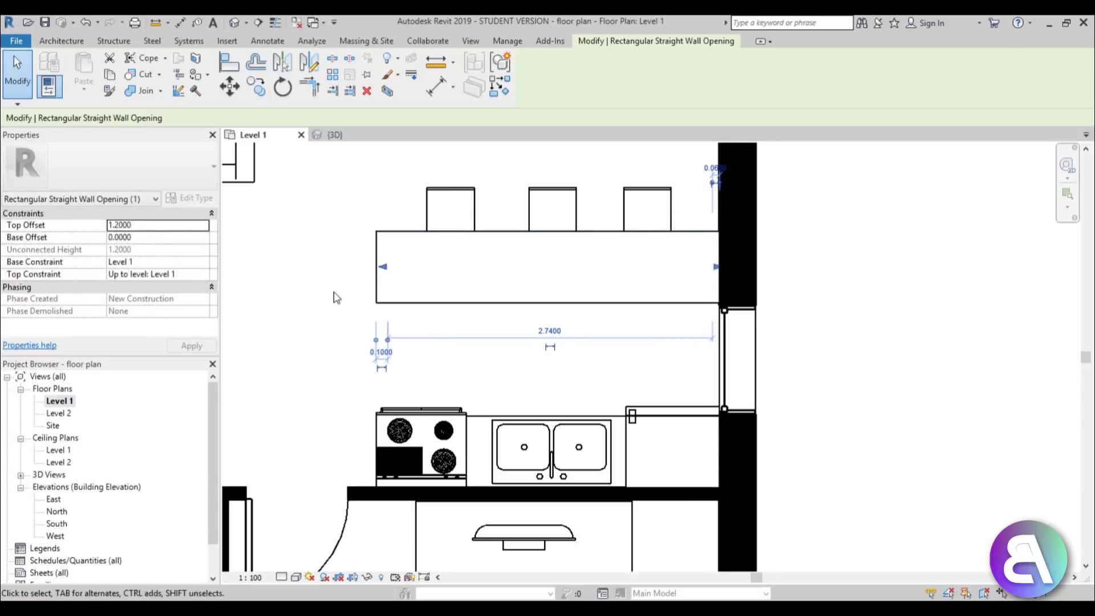
{"action": "left_click", "coordinate": [335, 296]}
Examine the island opening and the furnished apartment from several angles in the 3D view.
{"action": "left_click", "coordinate": [234, 23]}
{"action": "scroll", "coordinate": [563, 278], "scroll_direction": "down", "scroll_amount": 3}
{"action": "mouse_move", "coordinate": [539, 376]}
{"action": "middle_mouse_down", "text": "shift"}
{"action": "mouse_move", "coordinate": [553, 384]}
{"action": "mouse_move", "coordinate": [614, 279]}
{"action": "mouse_move", "coordinate": [562, 385]}
{"action": "mouse_move", "coordinate": [547, 371]}
{"action": "middle_mouse_up", "text": "shift"}
{"action": "scroll", "coordinate": [526, 289], "scroll_direction": "up", "scroll_amount": 1}
{"action": "middle_click_drag", "start_coordinate": [528, 290], "coordinate": [656, 509], "text": "shift"}
{"action": "scroll", "coordinate": [518, 312], "scroll_direction": "down", "scroll_amount": 1}
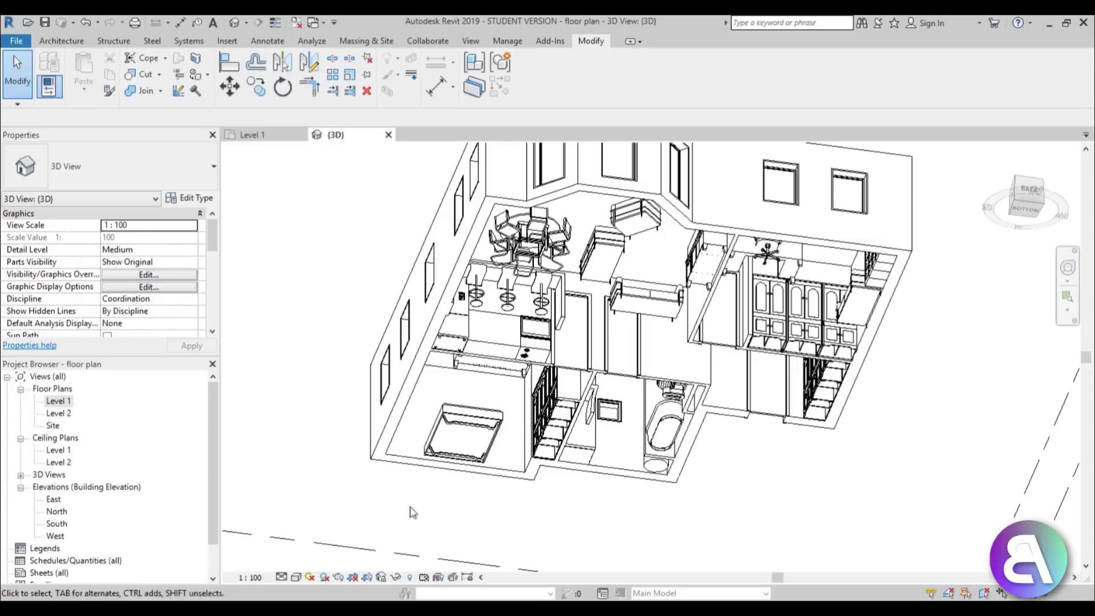
{"action": "middle_click_drag", "start_coordinate": [530, 239], "coordinate": [496, 382], "text": "shift"}
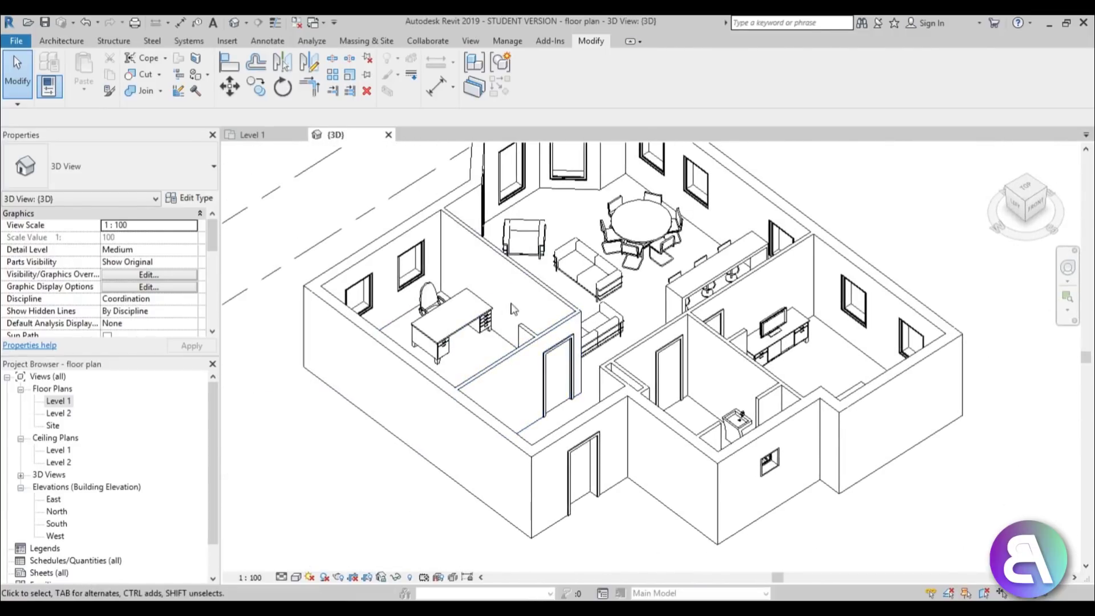
{"action": "middle_click_drag", "start_coordinate": [758, 450], "coordinate": [650, 454], "text": "shift"}
{"action": "middle_click_drag", "start_coordinate": [741, 406], "coordinate": [760, 438], "text": "shift"}
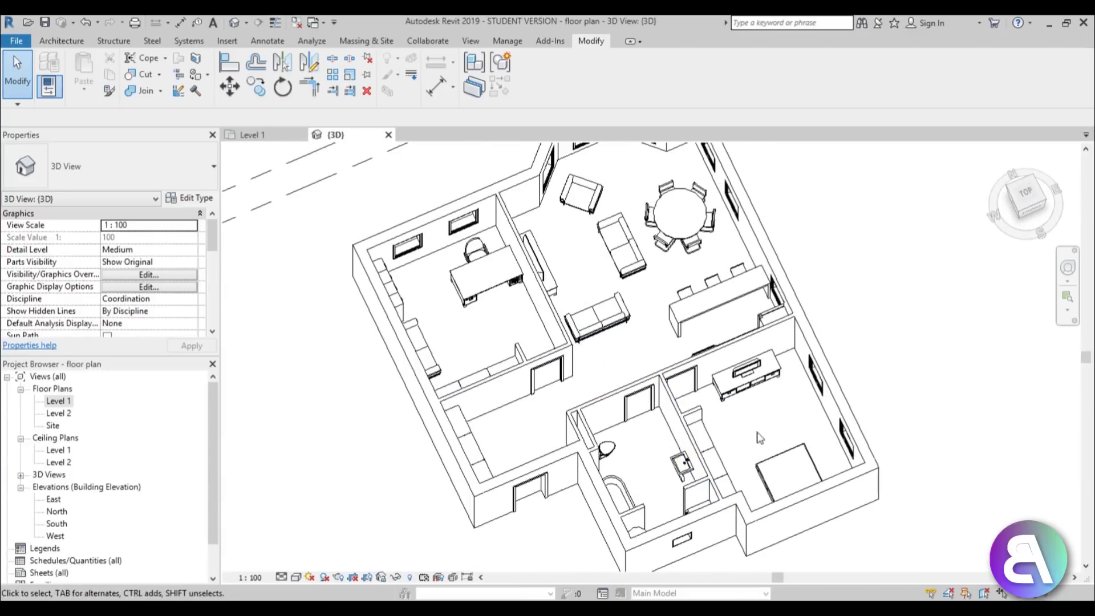
In the Level 1 plan, start a floor and trace its boundary along the outer faces of the apartment's exterior walls.
{"action": "double_click", "coordinate": [59, 401]}
{"action": "scroll", "coordinate": [698, 323], "scroll_direction": "down", "scroll_amount": 6}
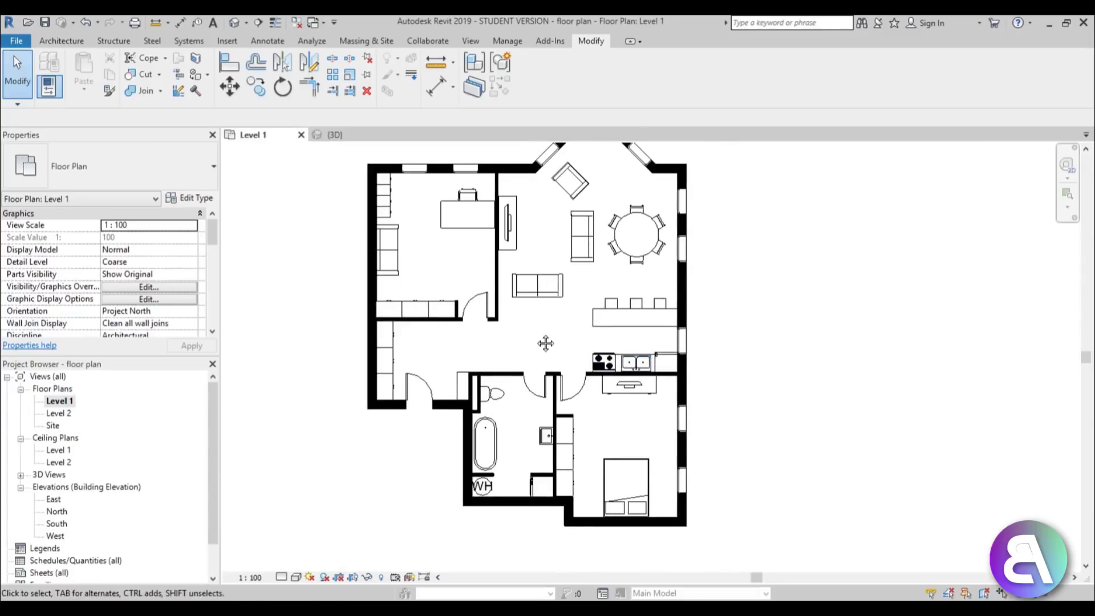
{"action": "middle_click_drag", "start_coordinate": [545, 343], "coordinate": [540, 359]}
{"action": "left_click", "coordinate": [61, 42]}
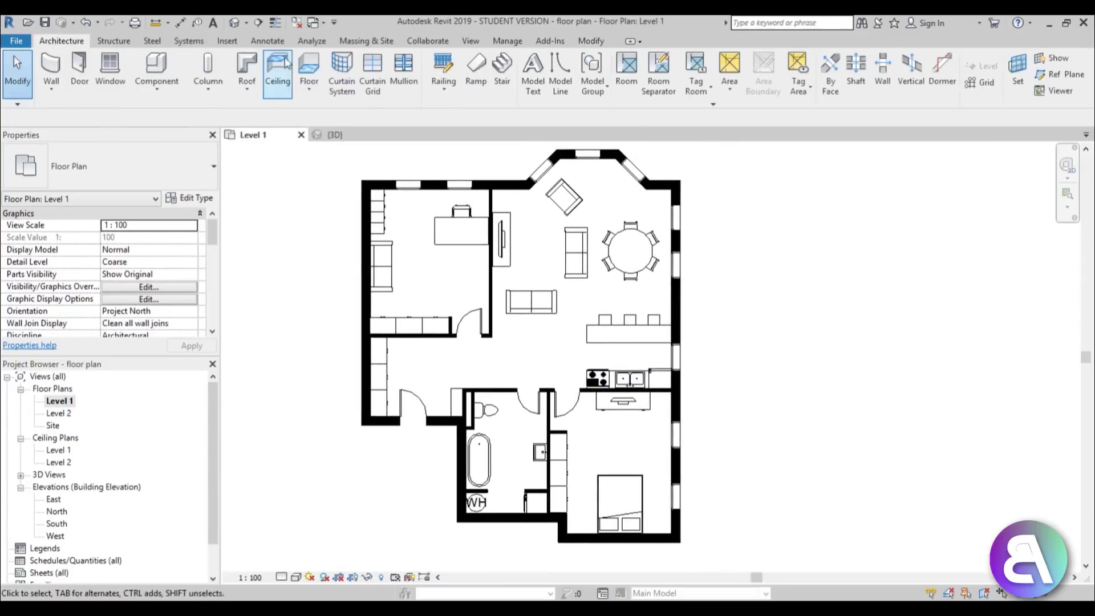
{"action": "left_click", "coordinate": [316, 62]}
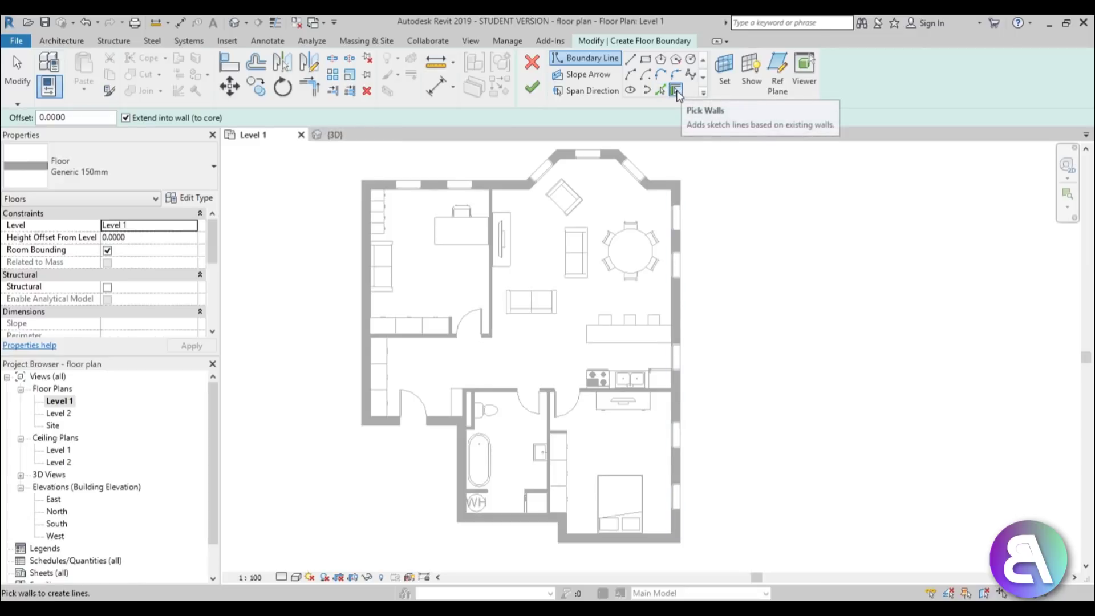
{"action": "key", "text": "Tab"}
{"action": "left_click", "coordinate": [430, 194]}
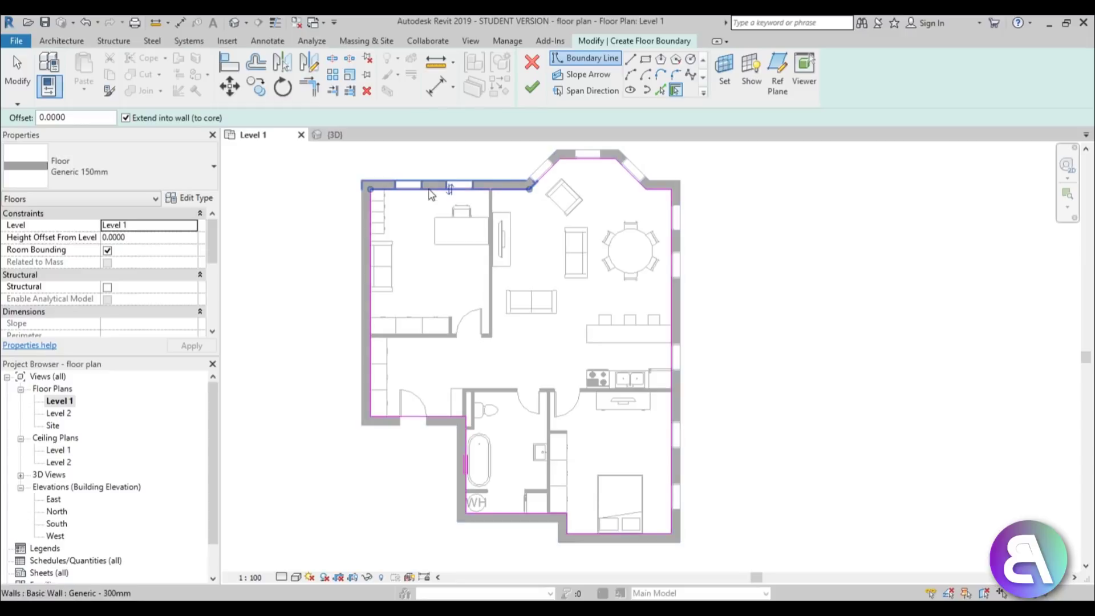
{"action": "left_click", "coordinate": [450, 194]}
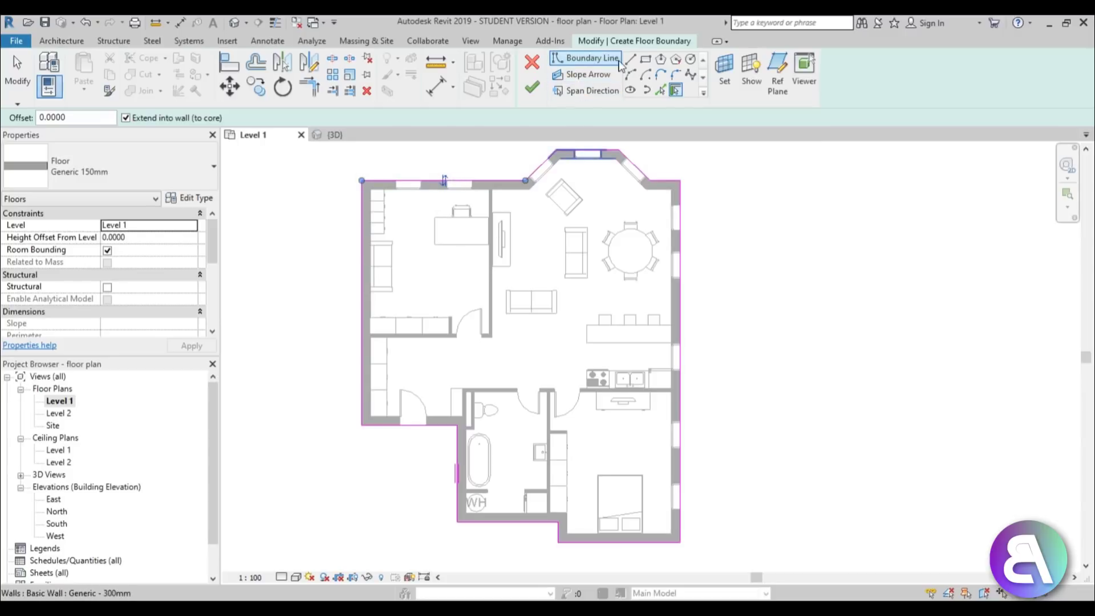
Sketch a rectangular inner boundary about 4.15 m long around the bathroom to exclude it from the floor.
{"action": "left_click", "coordinate": [646, 59]}
{"action": "scroll", "coordinate": [464, 391], "scroll_direction": "up", "scroll_amount": 3}
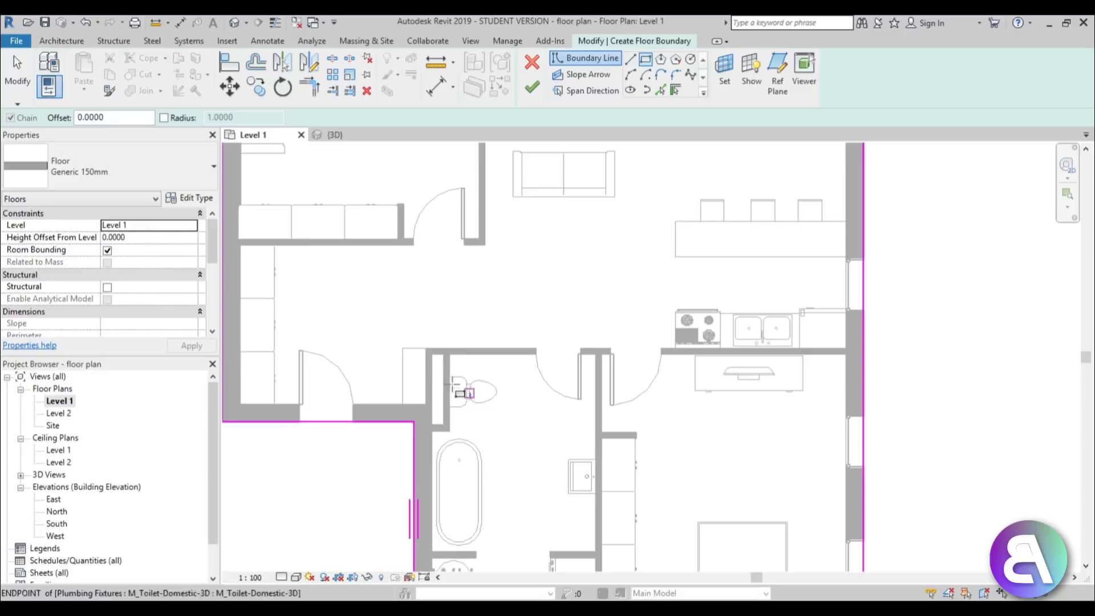
{"action": "left_click", "coordinate": [431, 354]}
{"action": "middle_click_drag", "start_coordinate": [533, 483], "coordinate": [519, 289]}
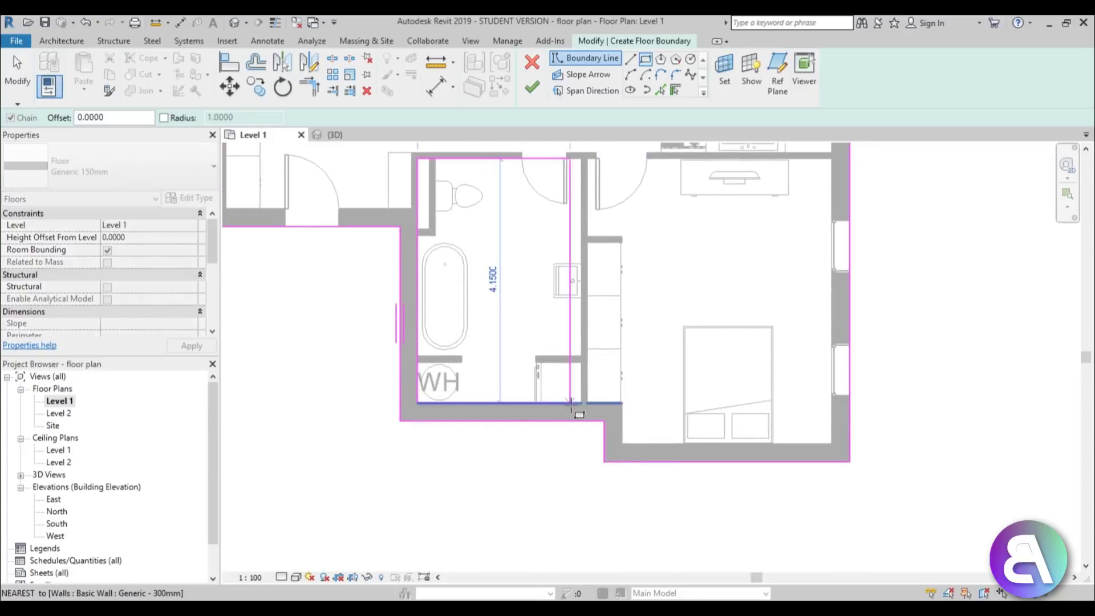
{"action": "left_click", "coordinate": [581, 402]}
Exclude the kitchen and bar island with a rectangle about 2.9 by 2.2 m, and finish the main floor.
{"action": "middle_click_drag", "start_coordinate": [529, 344], "coordinate": [353, 504]}
{"action": "scroll", "coordinate": [469, 317], "scroll_direction": "up", "scroll_amount": 4}
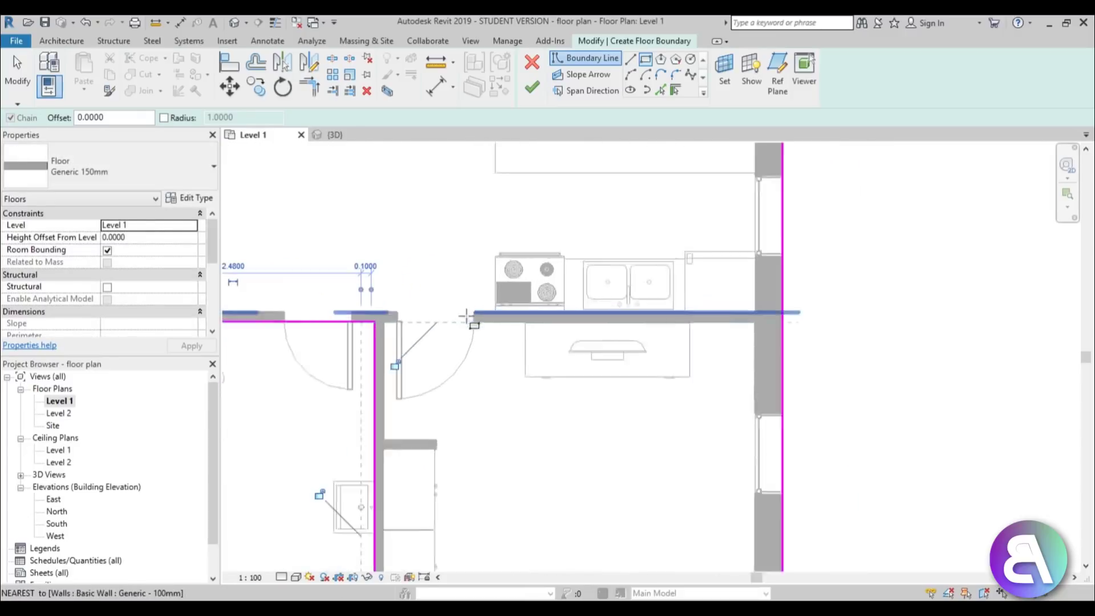
{"action": "left_click", "coordinate": [501, 311]}
{"action": "scroll", "coordinate": [558, 264], "scroll_direction": "down", "scroll_amount": 1}
{"action": "mouse_move", "coordinate": [562, 264]}
{"action": "middle_mouse_down"}
{"action": "mouse_move", "coordinate": [571, 269]}
{"action": "mouse_move", "coordinate": [408, 451]}
{"action": "middle_mouse_up"}
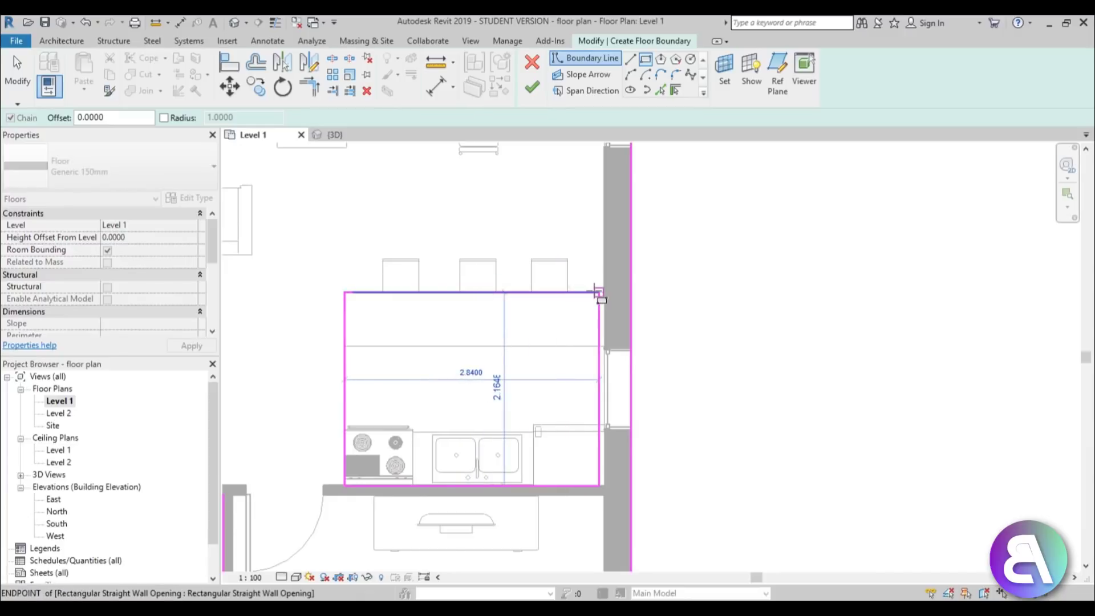
{"action": "left_click", "coordinate": [602, 292]}
{"action": "scroll", "coordinate": [907, 220], "scroll_direction": "down", "scroll_amount": 5}
{"action": "mouse_move", "coordinate": [808, 306]}
{"action": "middle_mouse_down"}
{"action": "mouse_move", "coordinate": [747, 364]}
{"action": "mouse_move", "coordinate": [732, 343]}
{"action": "middle_mouse_up"}
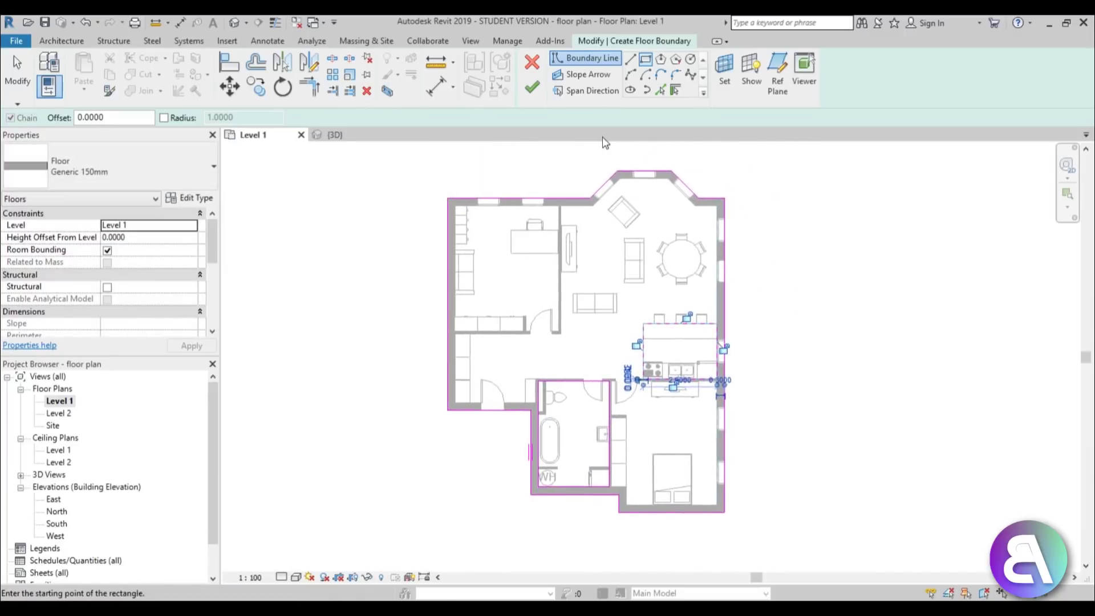
{"action": "left_click", "coordinate": [532, 90]}
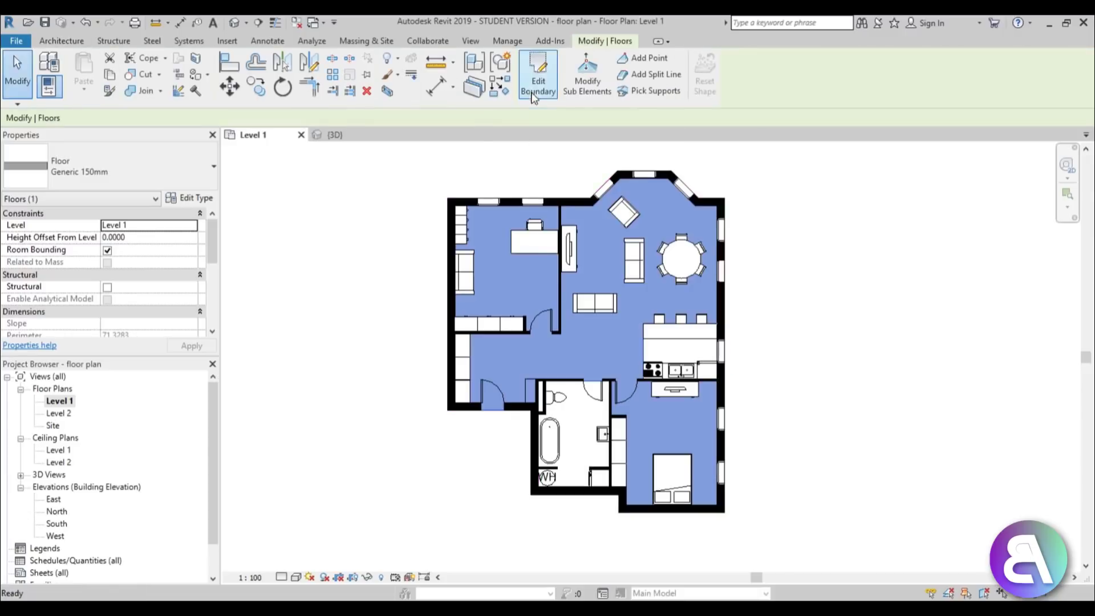
{"action": "left_click", "coordinate": [329, 281]}
Start a second floor and duplicate the Generic 150mm type as Generic 150mm 2.
{"action": "middle_click_drag", "start_coordinate": [510, 379], "coordinate": [459, 375]}
{"action": "scroll", "coordinate": [539, 384], "scroll_direction": "up", "scroll_amount": 5}
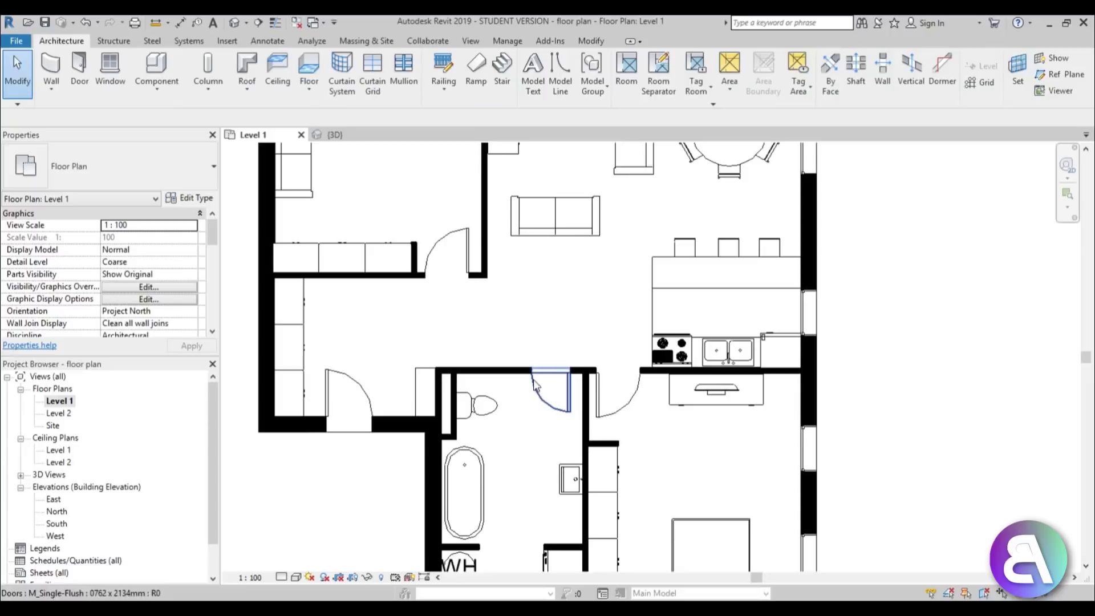
{"action": "scroll", "coordinate": [468, 256], "scroll_direction": "down", "scroll_amount": 4}
{"action": "middle_click_drag", "start_coordinate": [489, 293], "coordinate": [481, 346]}
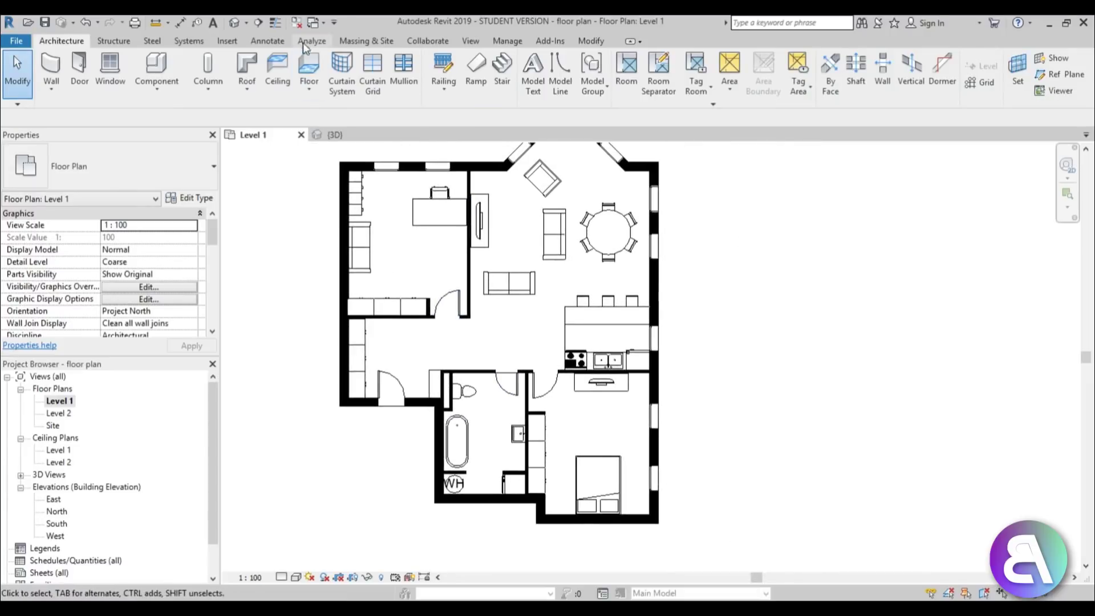
{"action": "left_click", "coordinate": [309, 69]}
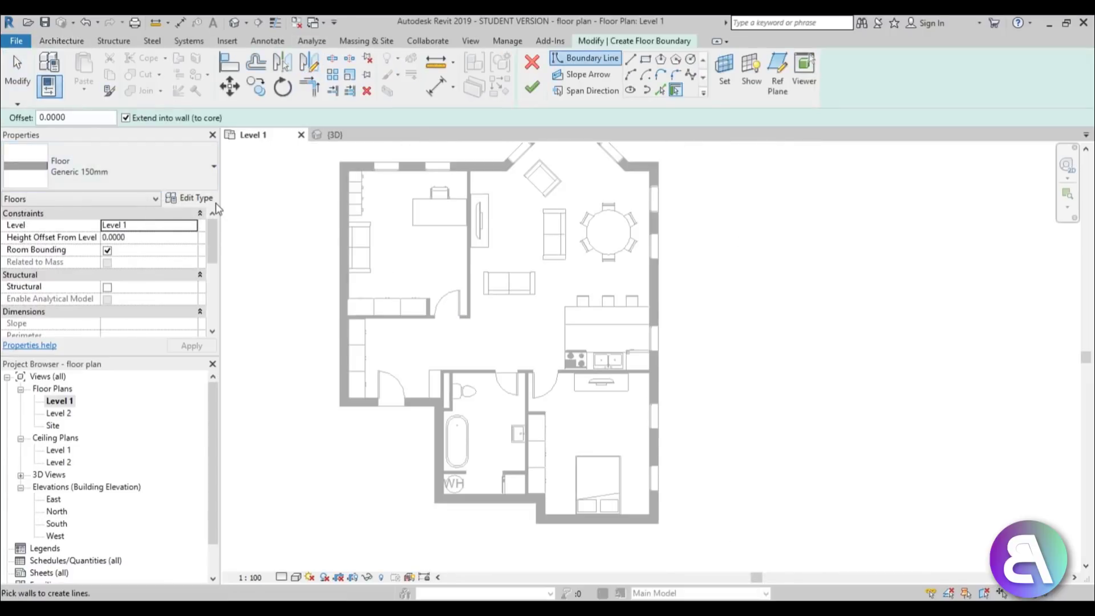
{"action": "left_click", "coordinate": [200, 197]}
{"action": "left_click", "coordinate": [624, 185]}
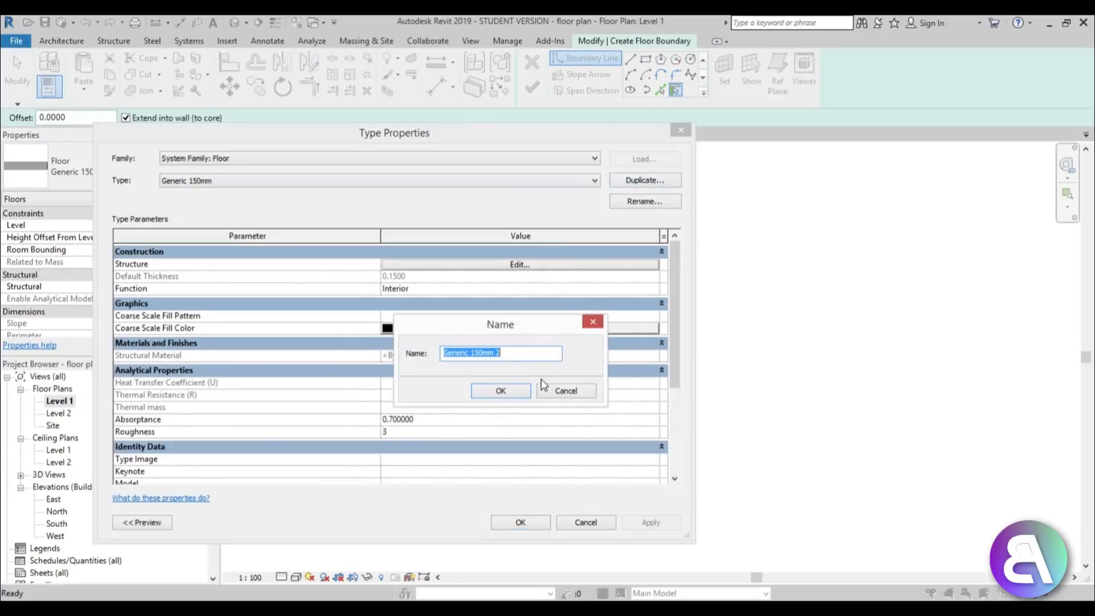
{"action": "left_click", "coordinate": [517, 392]}
Assign the library material Tiles 25 x 25 to the structure layer of the Generic 150mm 2 floor type.
{"action": "left_click", "coordinate": [513, 264]}
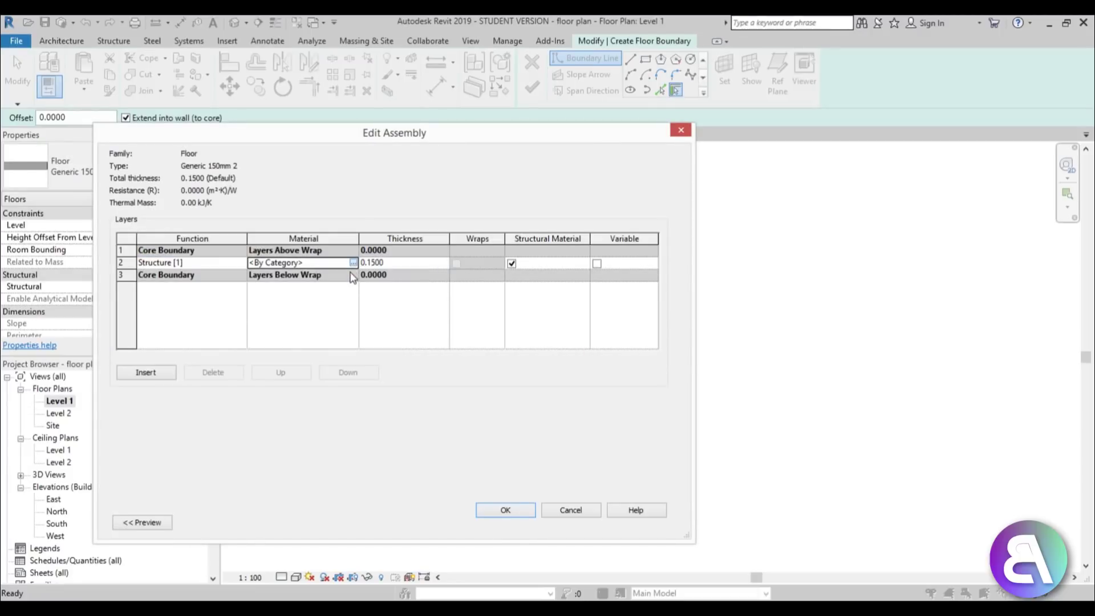
{"action": "left_click", "coordinate": [354, 263]}
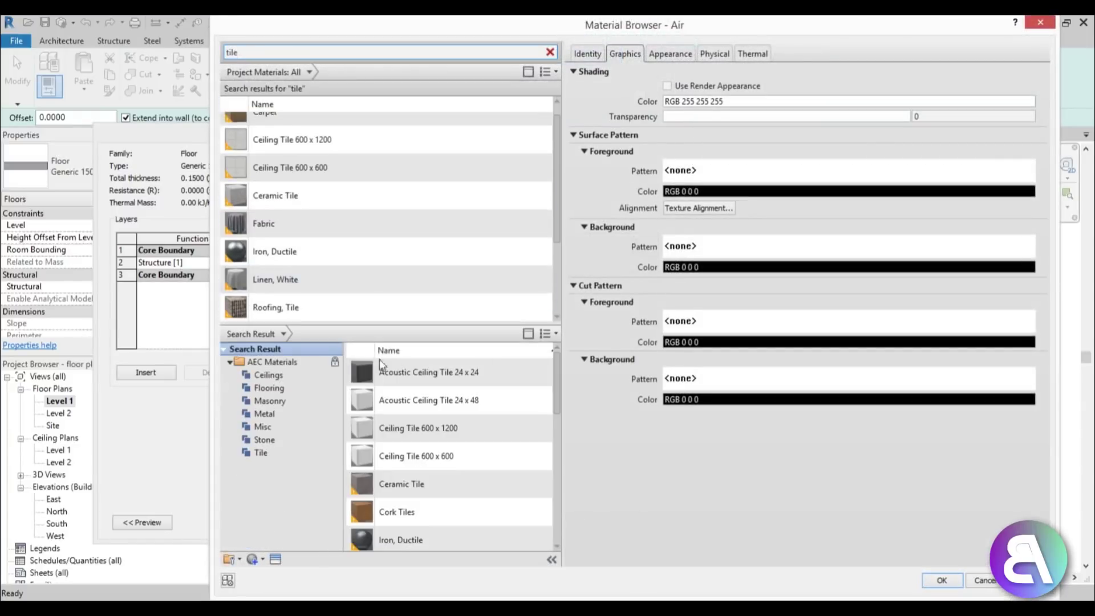
{"action": "left_click", "coordinate": [473, 402]}
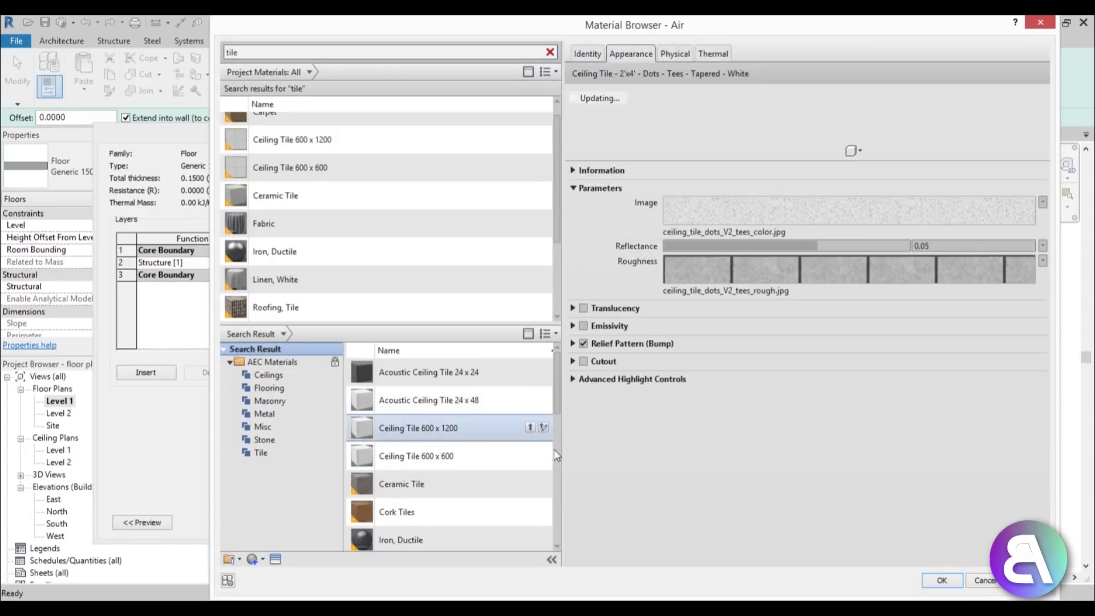
{"action": "left_click_drag", "start_coordinate": [557, 409], "coordinate": [554, 547]}
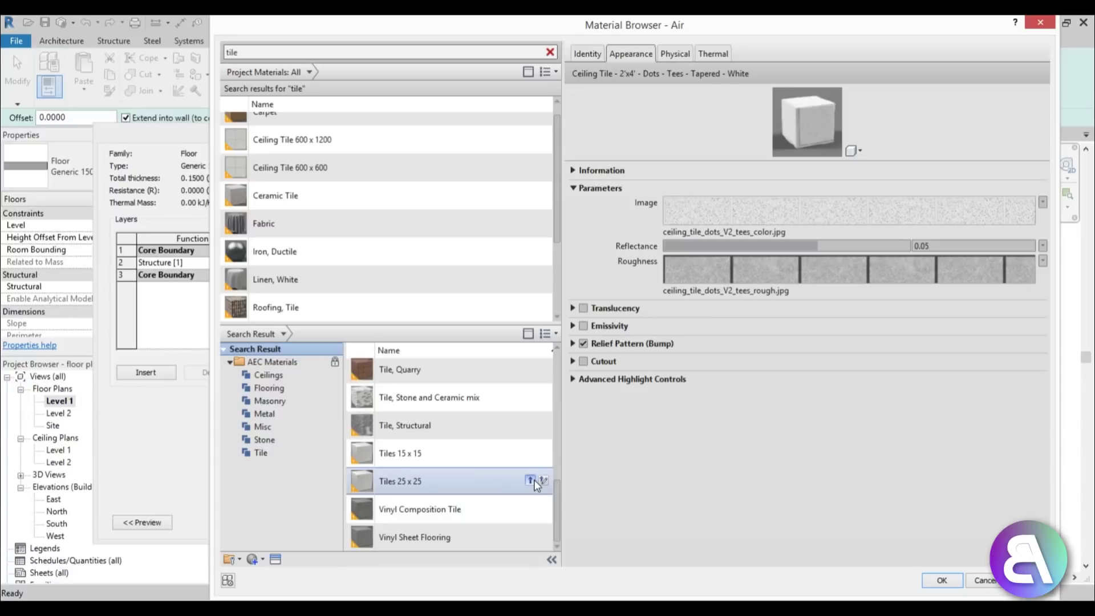
{"action": "left_click", "coordinate": [531, 481]}
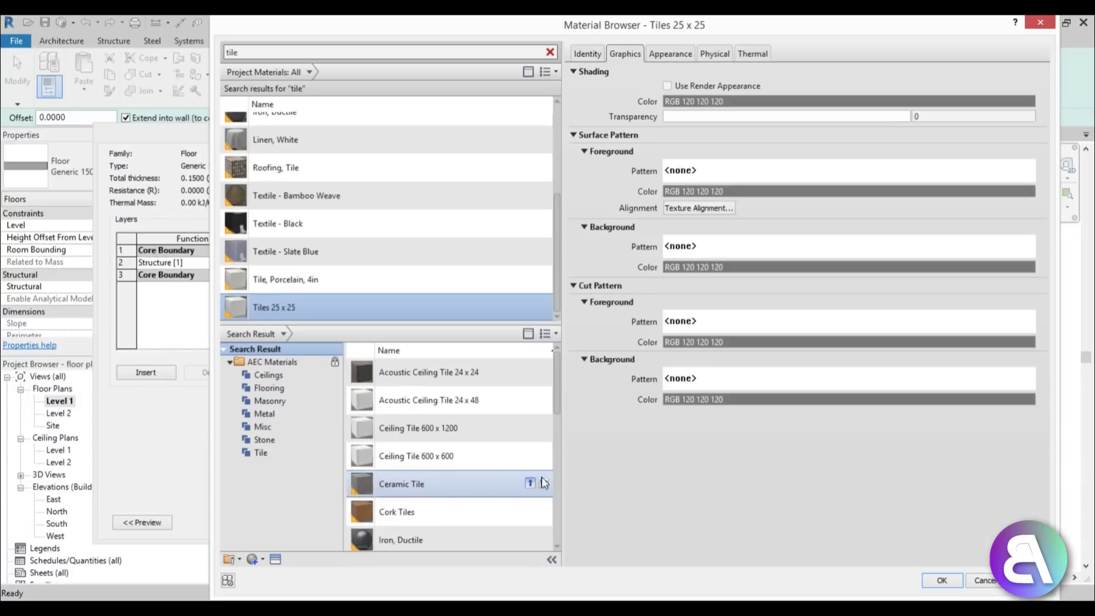
{"action": "left_click", "coordinate": [941, 581]}
{"action": "left_click", "coordinate": [532, 511]}
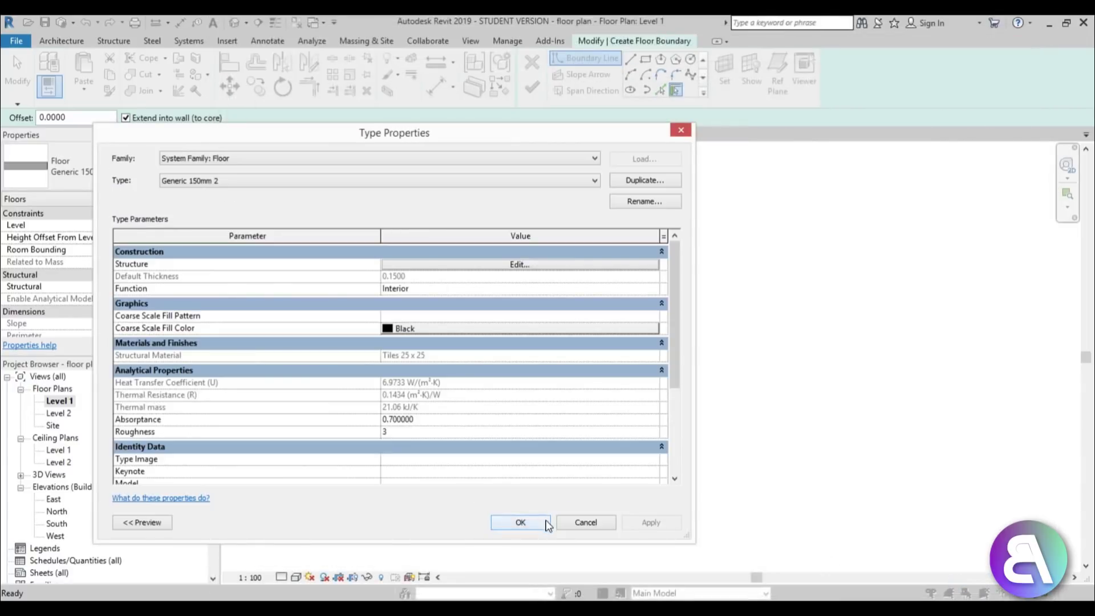
{"action": "left_click", "coordinate": [546, 523]}
Sketch rectangular floor boundaries over the bathroom and the kitchen area with its island, and finish the tiled floor.
{"action": "left_click", "coordinate": [641, 57]}
{"action": "scroll", "coordinate": [442, 450], "scroll_direction": "up", "scroll_amount": 3}
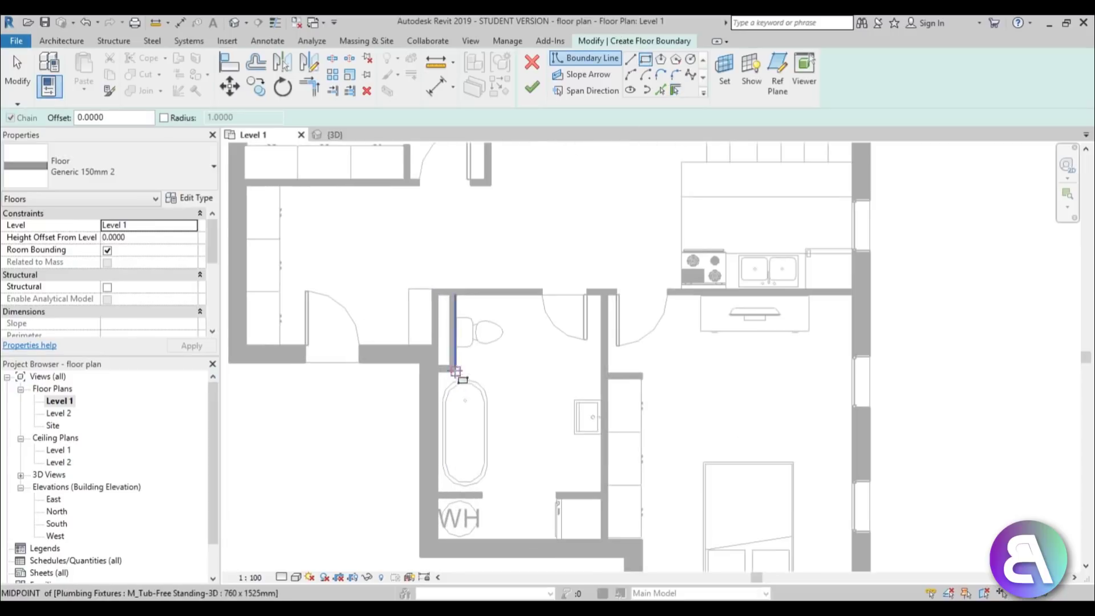
{"action": "left_click", "coordinate": [438, 294]}
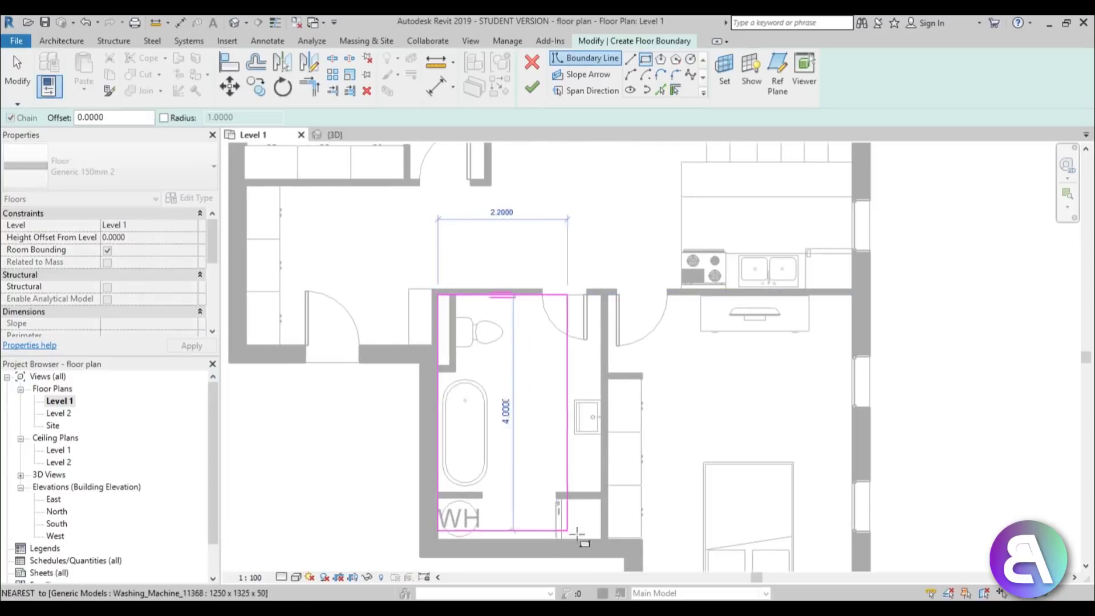
{"action": "left_click", "coordinate": [602, 538]}
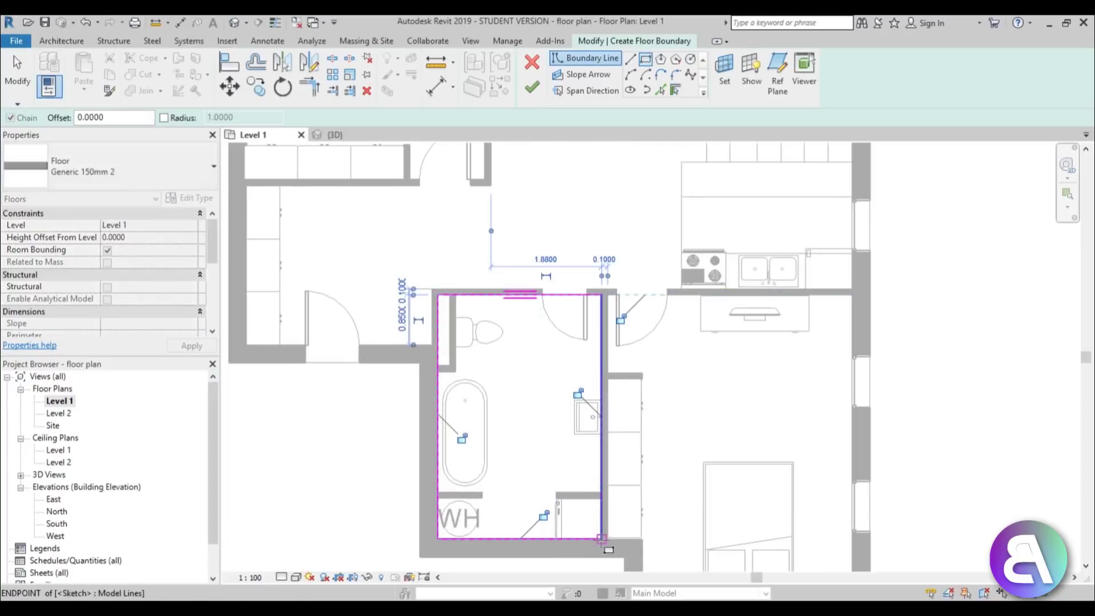
{"action": "left_click", "coordinate": [681, 289]}
{"action": "left_click", "coordinate": [851, 197]}
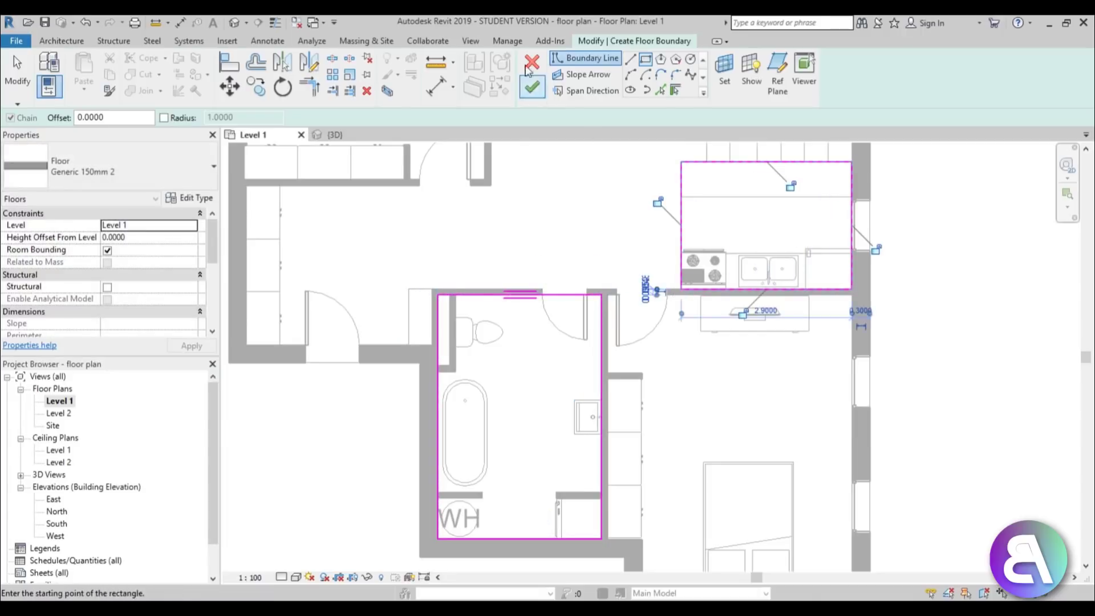
{"action": "left_click", "coordinate": [532, 87]}
Select the apartment's main floor and assign Oak Flooring to the structure layer of its Generic 150mm type.
{"action": "scroll", "coordinate": [674, 295], "scroll_direction": "down", "scroll_amount": 2}
{"action": "left_click", "coordinate": [540, 341]}
{"action": "scroll", "coordinate": [531, 320], "scroll_direction": "up", "scroll_amount": 1}
{"action": "key", "text": "Tab"}
{"action": "left_click", "coordinate": [529, 320]}
{"action": "scroll", "coordinate": [418, 368], "scroll_direction": "down", "scroll_amount": 2}
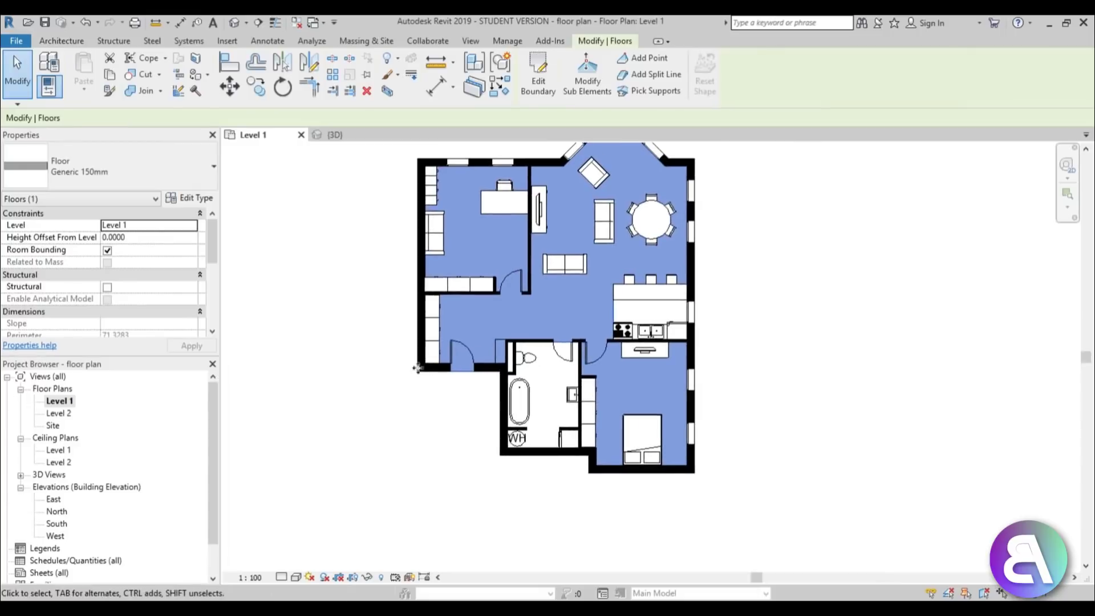
{"action": "left_click", "coordinate": [178, 200]}
{"action": "left_click", "coordinate": [595, 264]}
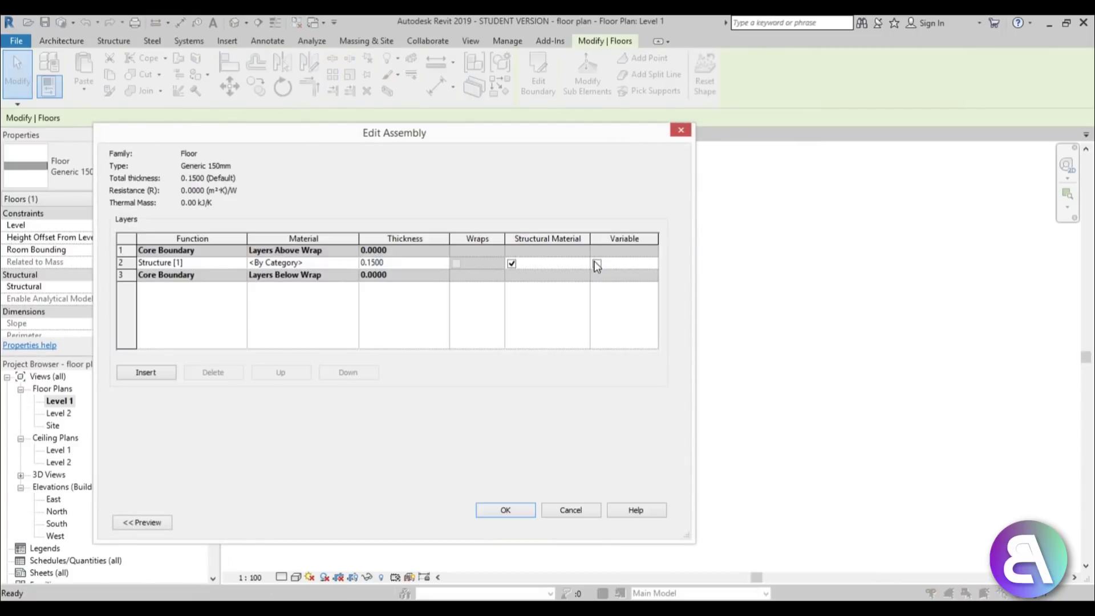
{"action": "left_click", "coordinate": [353, 263]}
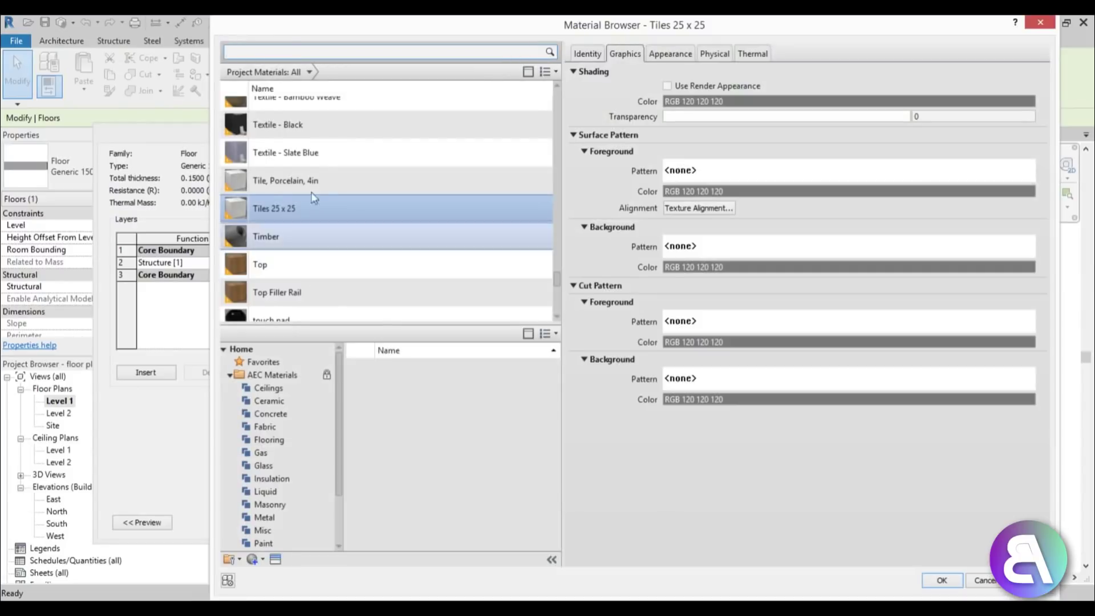
{"action": "left_click", "coordinate": [283, 55]}
{"action": "type", "text": "fo"}
{"action": "key", "text": "BackSpace"}
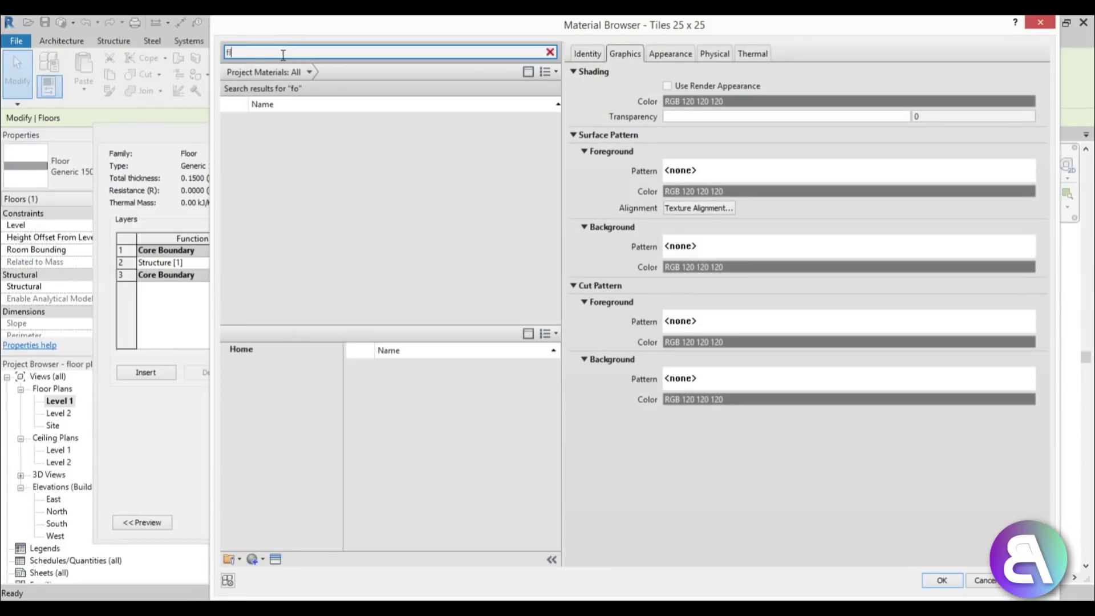
{"action": "left_click", "coordinate": [308, 267]}
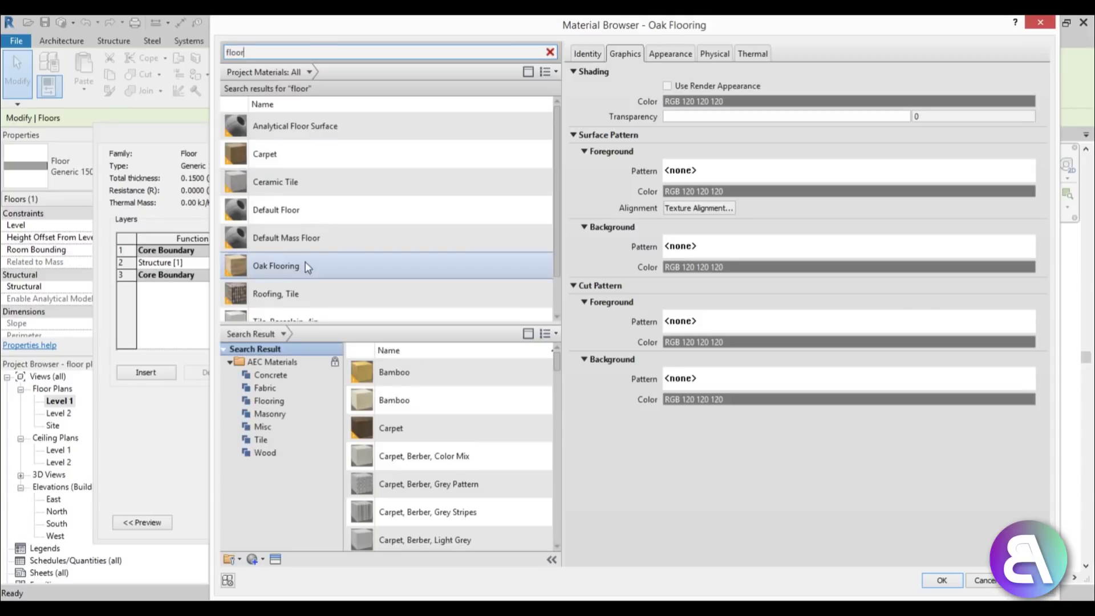
{"action": "key", "text": "Return"}
{"action": "left_click", "coordinate": [526, 509]}
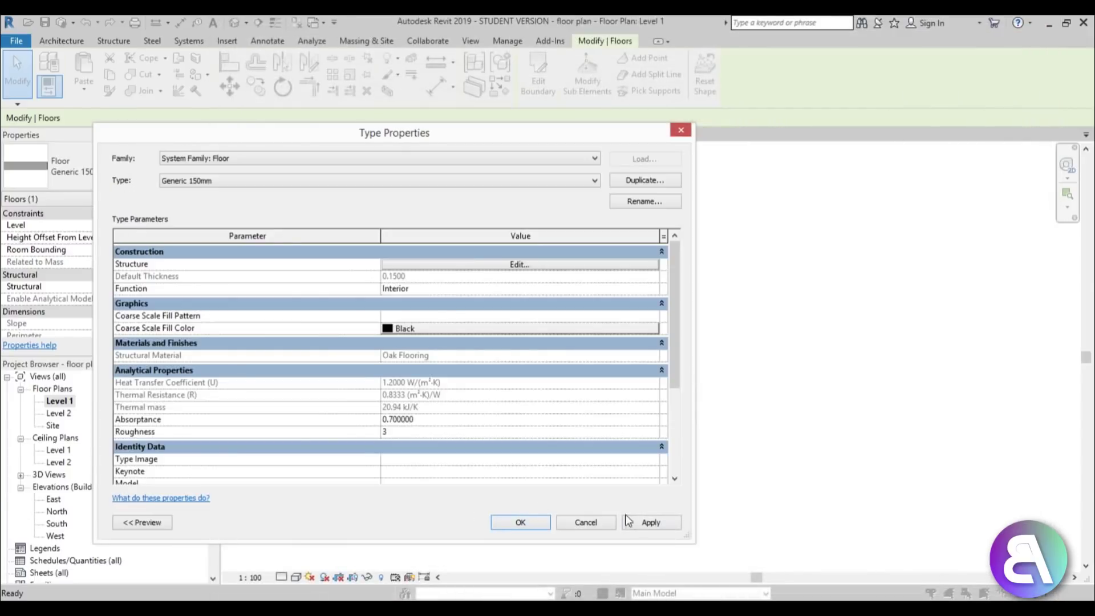
{"action": "left_click", "coordinate": [521, 522]}
{"action": "left_click", "coordinate": [714, 454]}
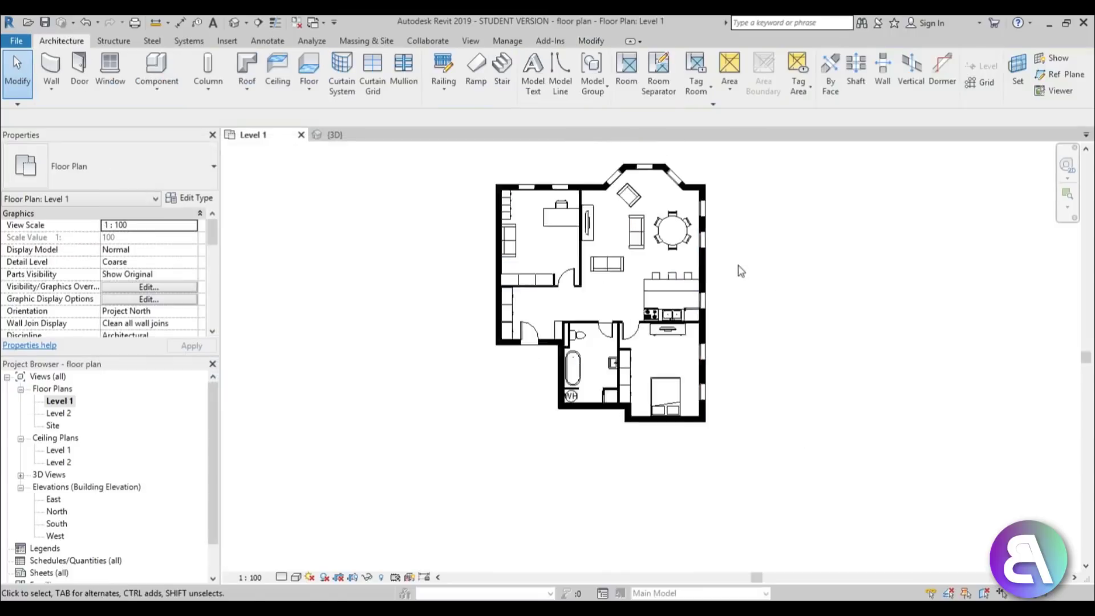
Load the Walnut_Bedside_Table and rectangular glass coffee table family files from the desktop into the floor plan project.
{"action": "scroll", "coordinate": [649, 328], "scroll_direction": "up", "scroll_amount": 3}
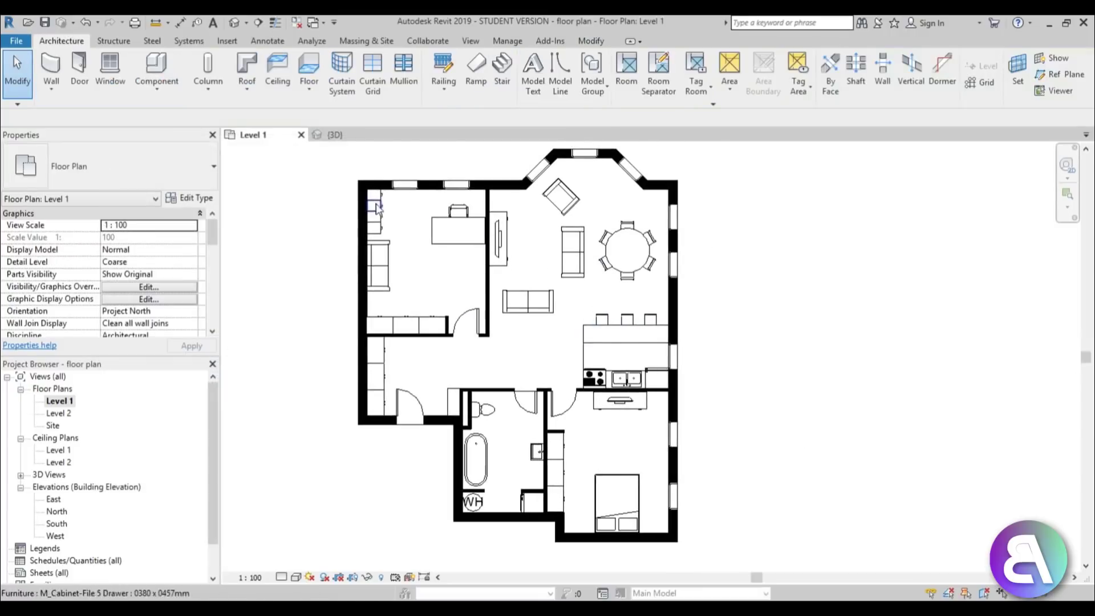
{"action": "double_click", "coordinate": [402, 30]}
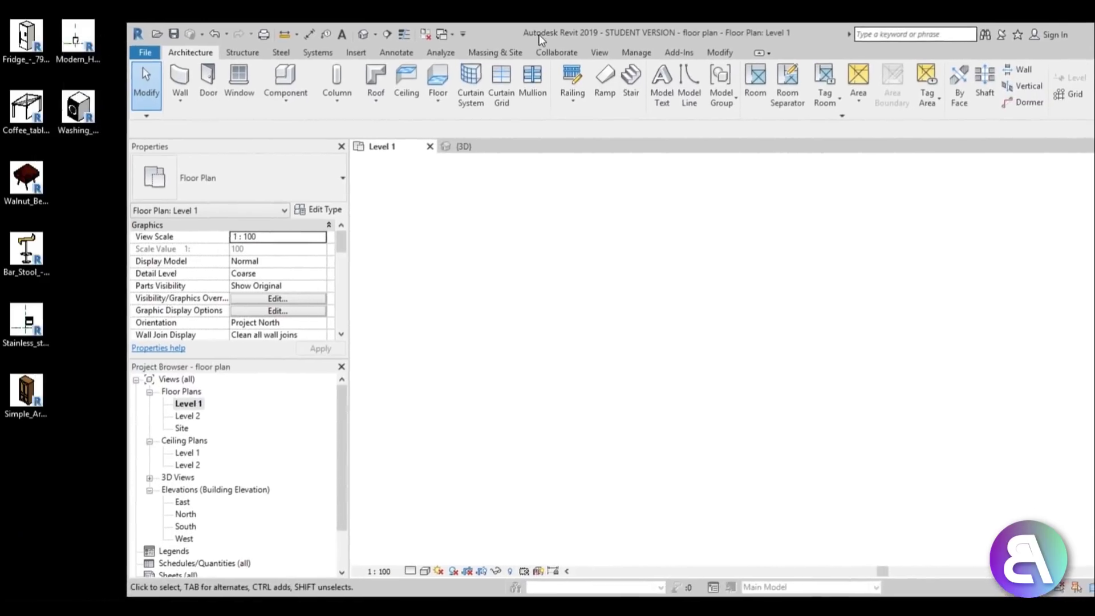
{"action": "left_click", "coordinate": [35, 191]}
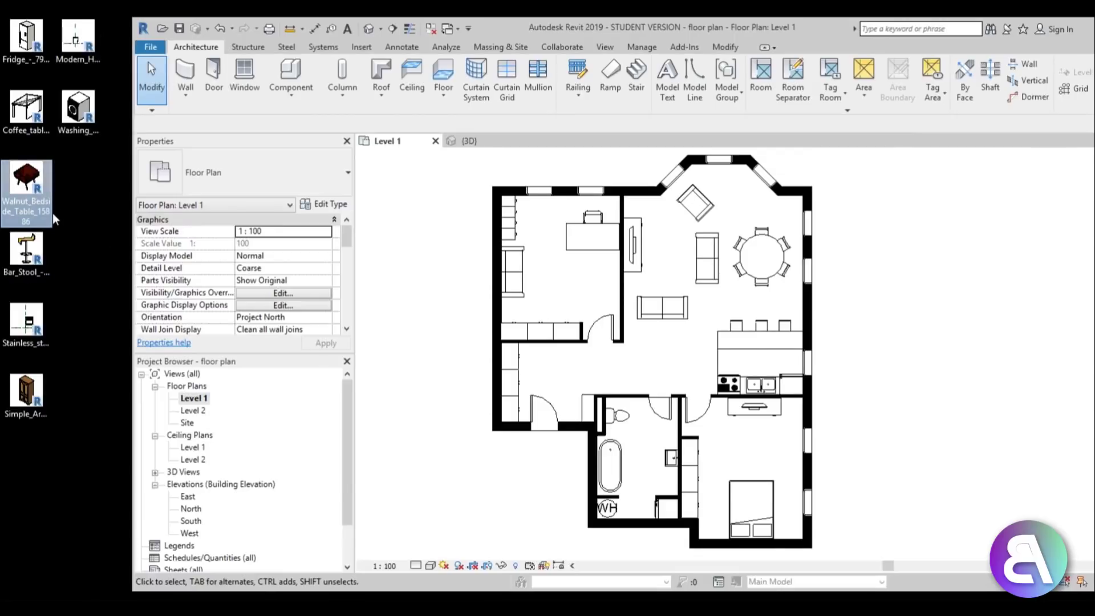
{"action": "left_click", "coordinate": [46, 139], "text": "ctrl"}
{"action": "left_click_drag", "start_coordinate": [33, 154], "coordinate": [669, 286]}
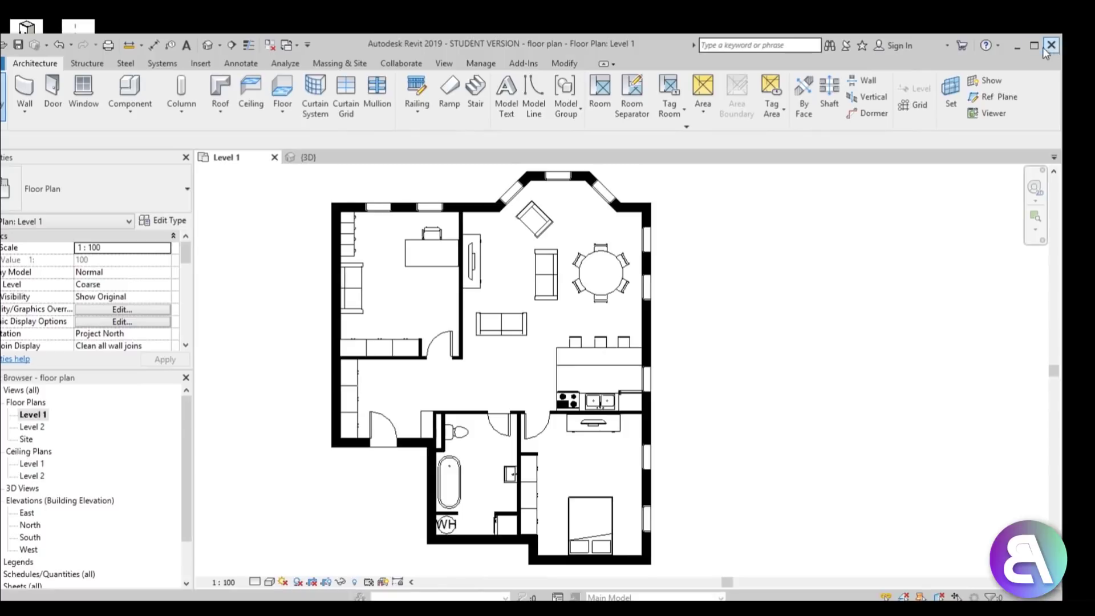
{"action": "left_click", "coordinate": [1033, 45]}
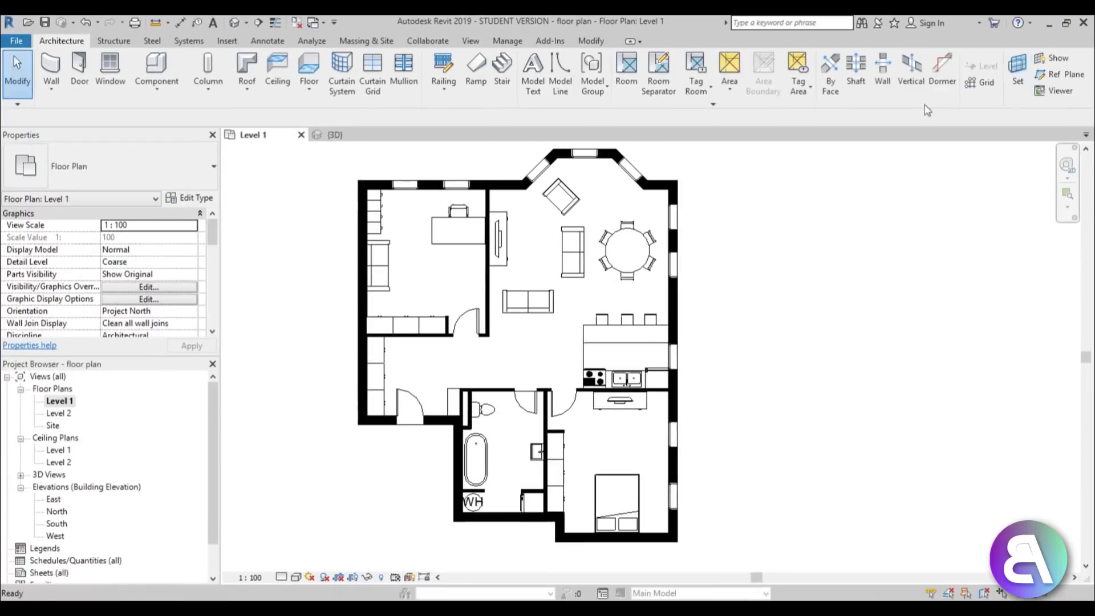
Place a Walnut_Bedside_Table_15886 component on each side of the bed, against the bedroom's lower wall.
{"action": "left_click", "coordinate": [153, 64]}
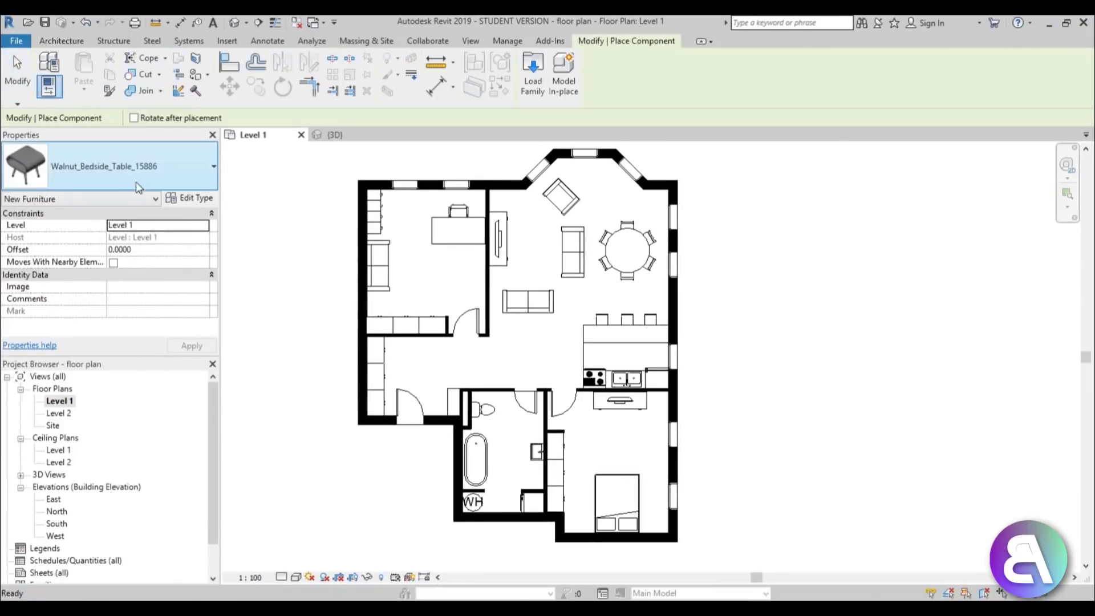
{"action": "scroll", "coordinate": [501, 435], "scroll_direction": "up", "scroll_amount": 6}
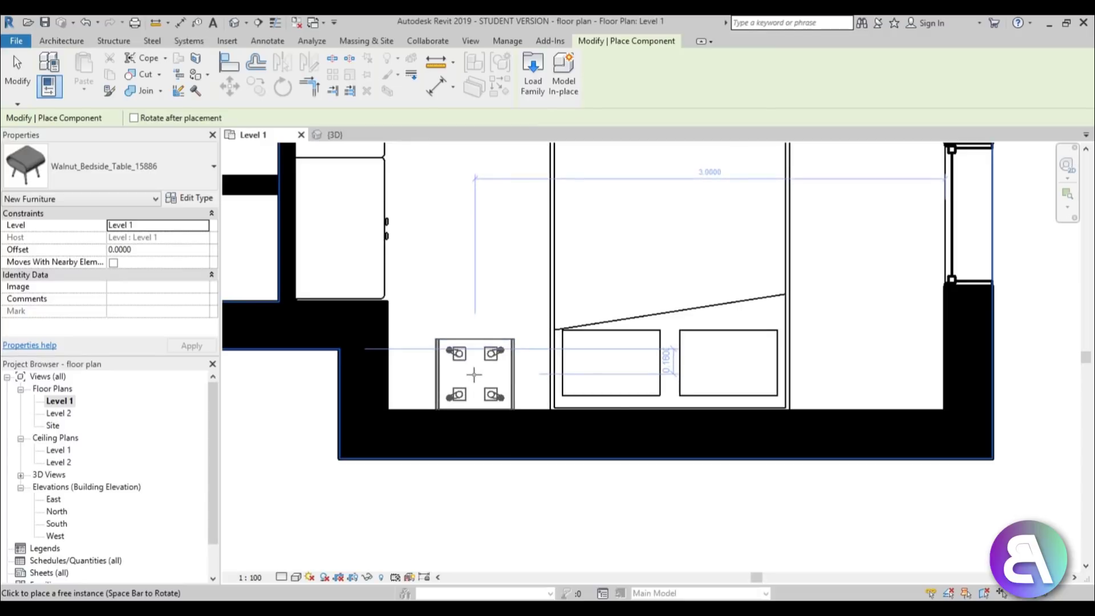
{"action": "left_click", "coordinate": [474, 374]}
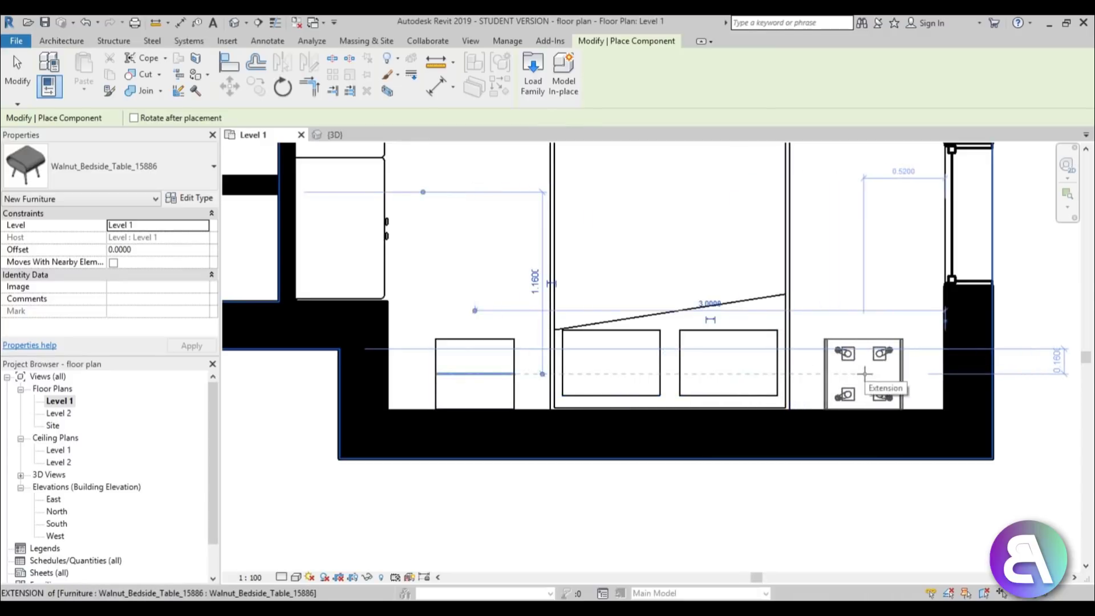
{"action": "left_click", "coordinate": [865, 374]}
Place a Coffee_table_rectangular_glass_8673 component, type 40" x 40", between the TV unit and the facing sofa in the living room.
{"action": "scroll", "coordinate": [675, 281], "scroll_direction": "down", "scroll_amount": 7}
{"action": "middle_click_drag", "start_coordinate": [633, 246], "coordinate": [576, 420]}
{"action": "scroll", "coordinate": [583, 305], "scroll_direction": "down", "scroll_amount": 1}
{"action": "middle_click_drag", "start_coordinate": [583, 305], "coordinate": [570, 450]}
{"action": "scroll", "coordinate": [482, 299], "scroll_direction": "down", "scroll_amount": 1}
{"action": "middle_click_drag", "start_coordinate": [482, 300], "coordinate": [486, 443]}
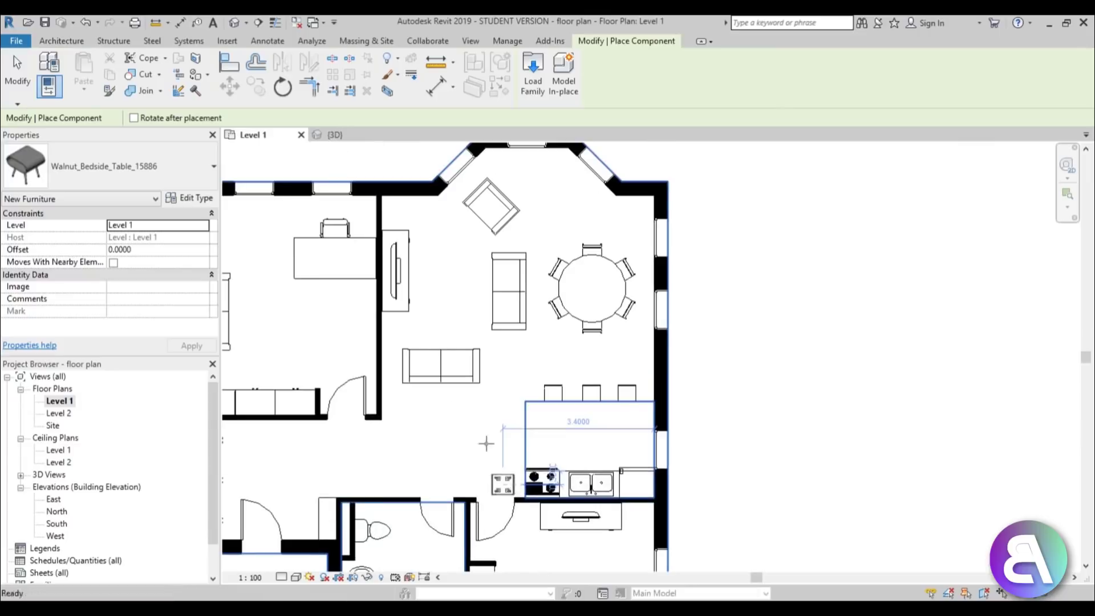
{"action": "left_click", "coordinate": [109, 166]}
{"action": "scroll", "coordinate": [88, 367], "scroll_direction": "down", "scroll_amount": 1}
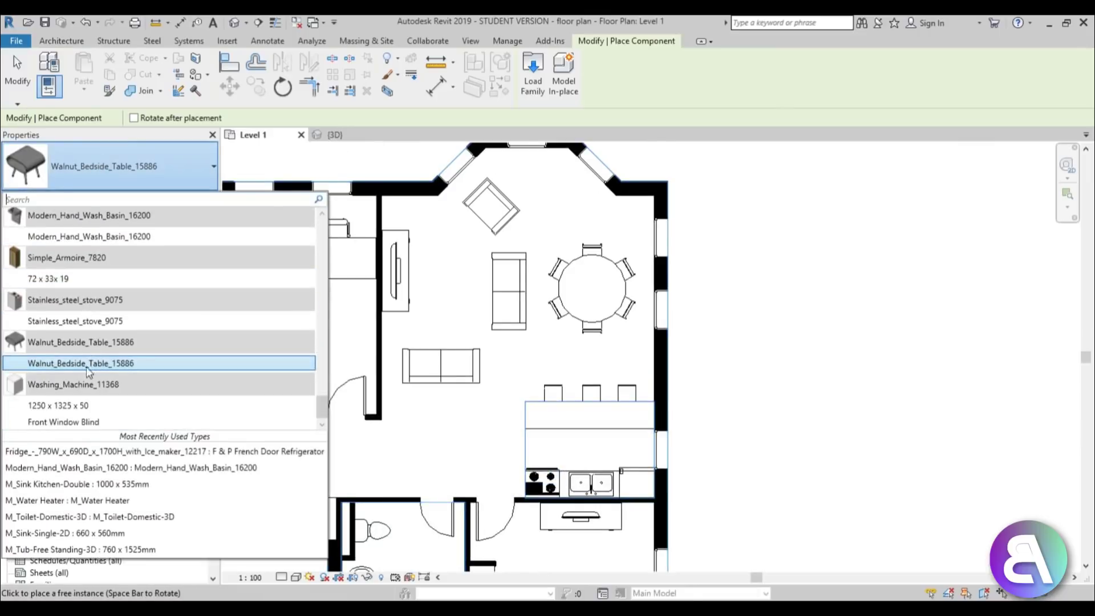
{"action": "scroll", "coordinate": [83, 375], "scroll_direction": "up", "scroll_amount": 8}
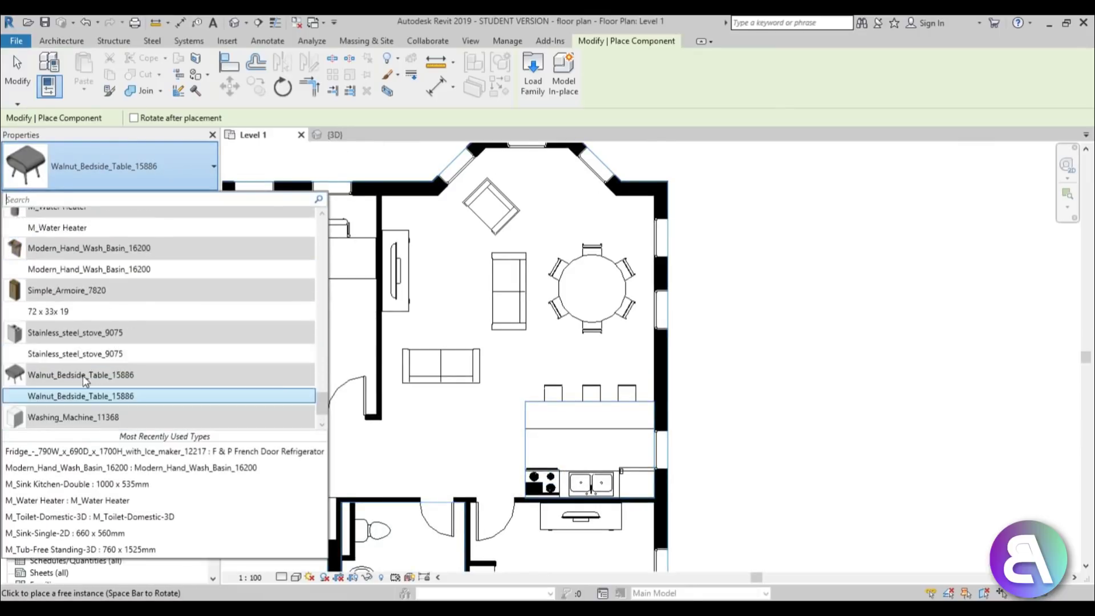
{"action": "scroll", "coordinate": [83, 372], "scroll_direction": "up", "scroll_amount": 10}
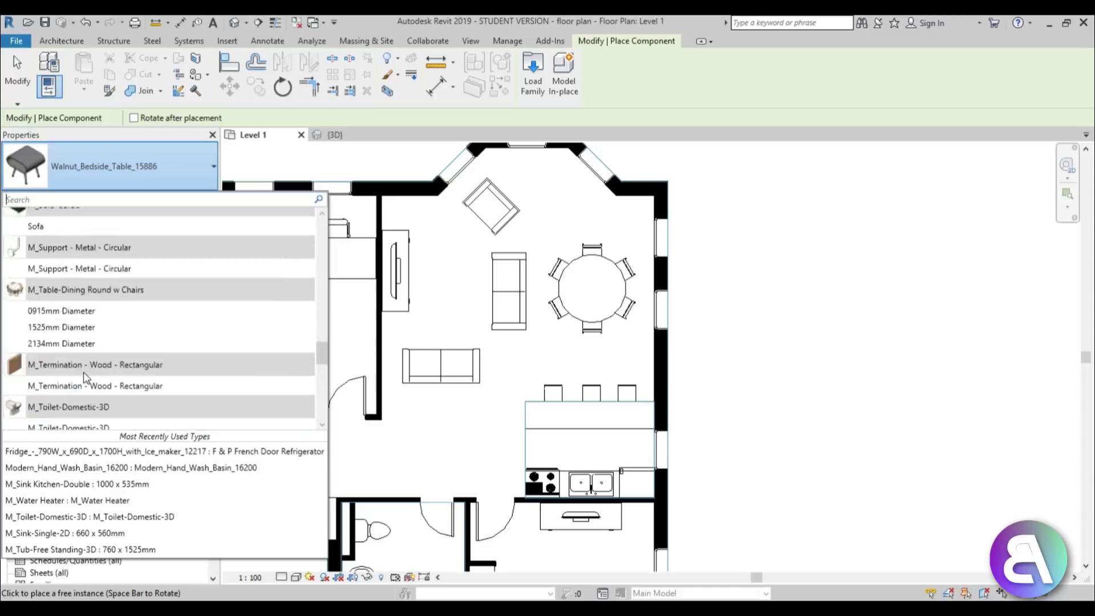
{"action": "scroll", "coordinate": [83, 372], "scroll_direction": "up", "scroll_amount": 10}
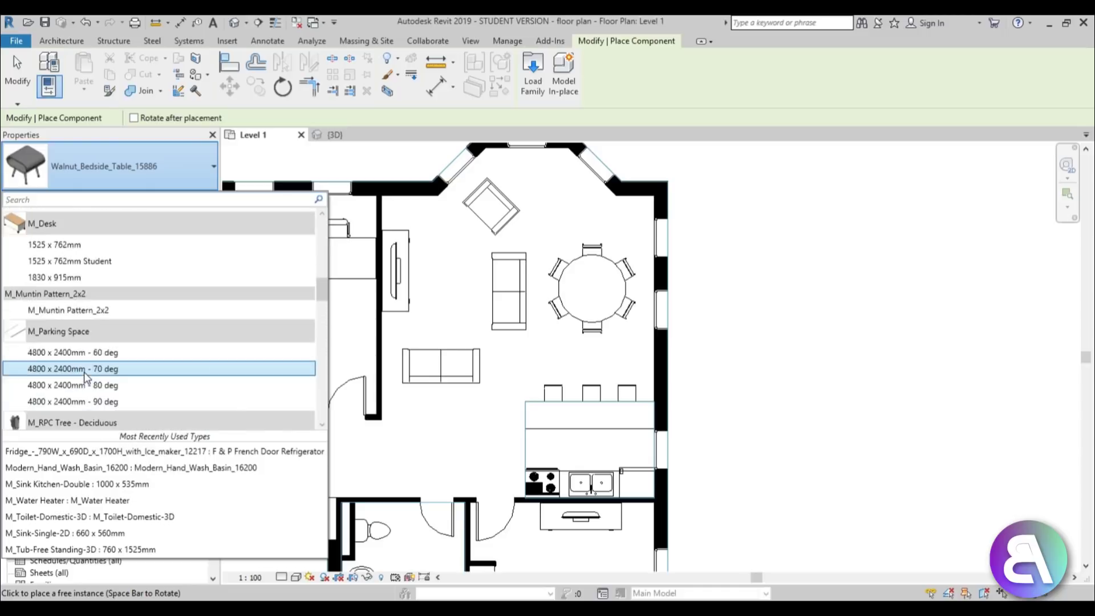
{"action": "scroll", "coordinate": [84, 372], "scroll_direction": "up", "scroll_amount": 10}
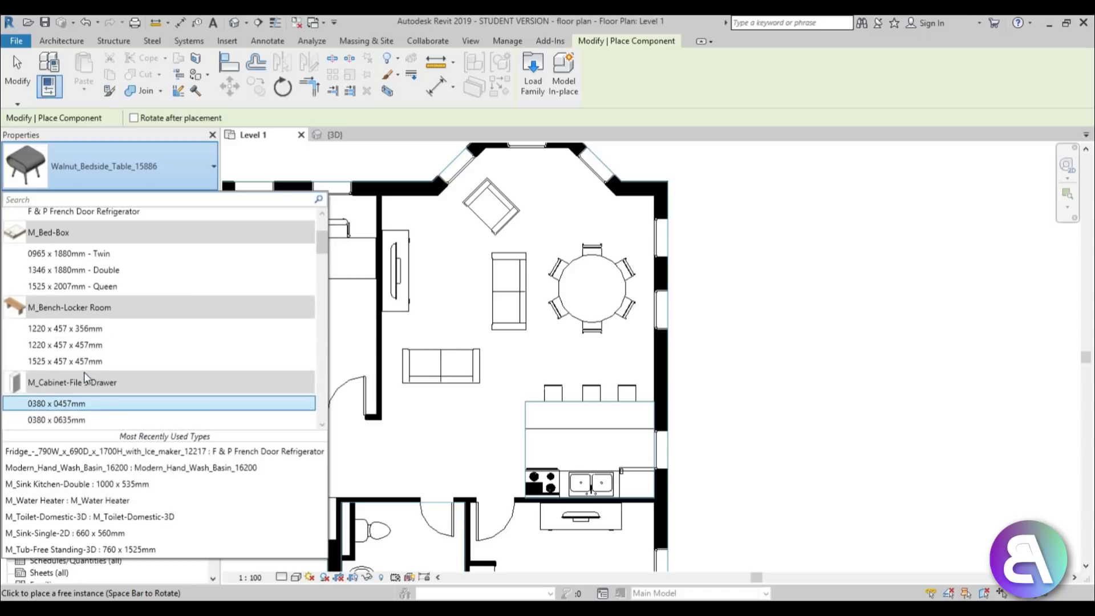
{"action": "left_click", "coordinate": [68, 284]}
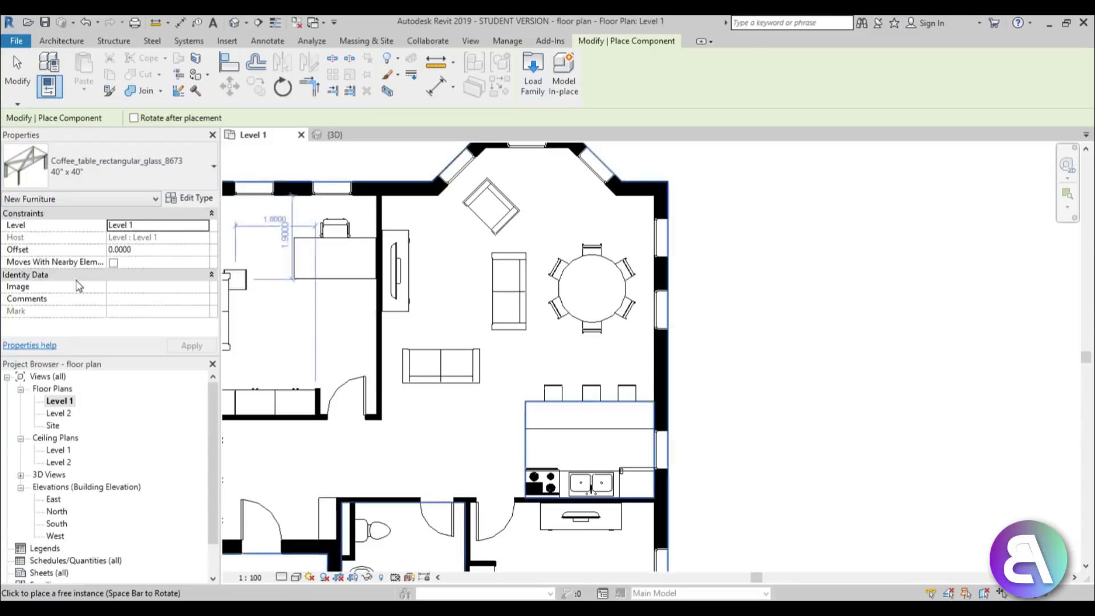
{"action": "scroll", "coordinate": [451, 259], "scroll_direction": "up", "scroll_amount": 3}
{"action": "left_click", "coordinate": [451, 251]}
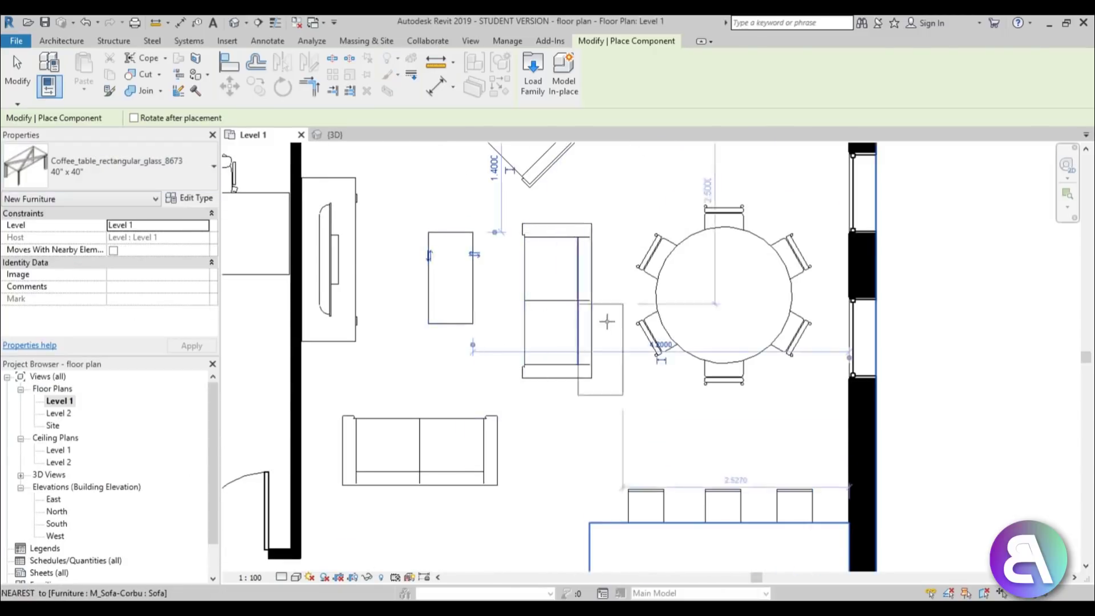
{"action": "key", "text": "Escape"}
{"action": "key", "text": "Escape"}
{"action": "scroll", "coordinate": [606, 322], "scroll_direction": "down", "scroll_amount": 4}
{"action": "middle_click_drag", "start_coordinate": [606, 323], "coordinate": [593, 276]}
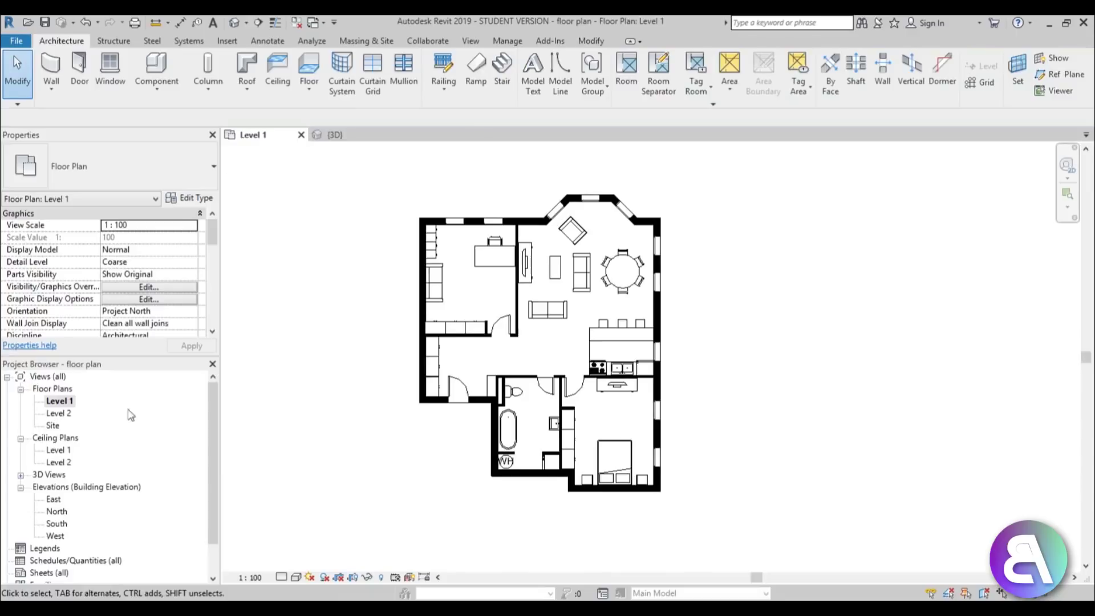
Open the default 3D view of the apartment and set its visual style to Realistic.
{"action": "middle_click_drag", "start_coordinate": [443, 499], "coordinate": [431, 476]}
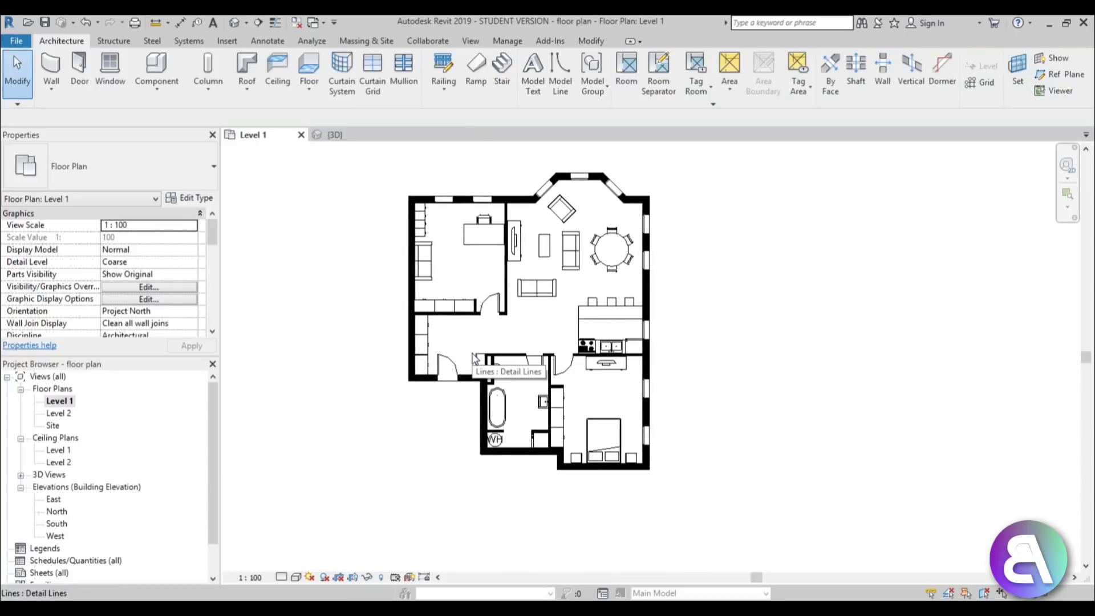
{"action": "left_click", "coordinate": [236, 26]}
{"action": "scroll", "coordinate": [583, 369], "scroll_direction": "down", "scroll_amount": 4}
{"action": "middle_click_drag", "start_coordinate": [585, 363], "coordinate": [649, 261], "text": "shift"}
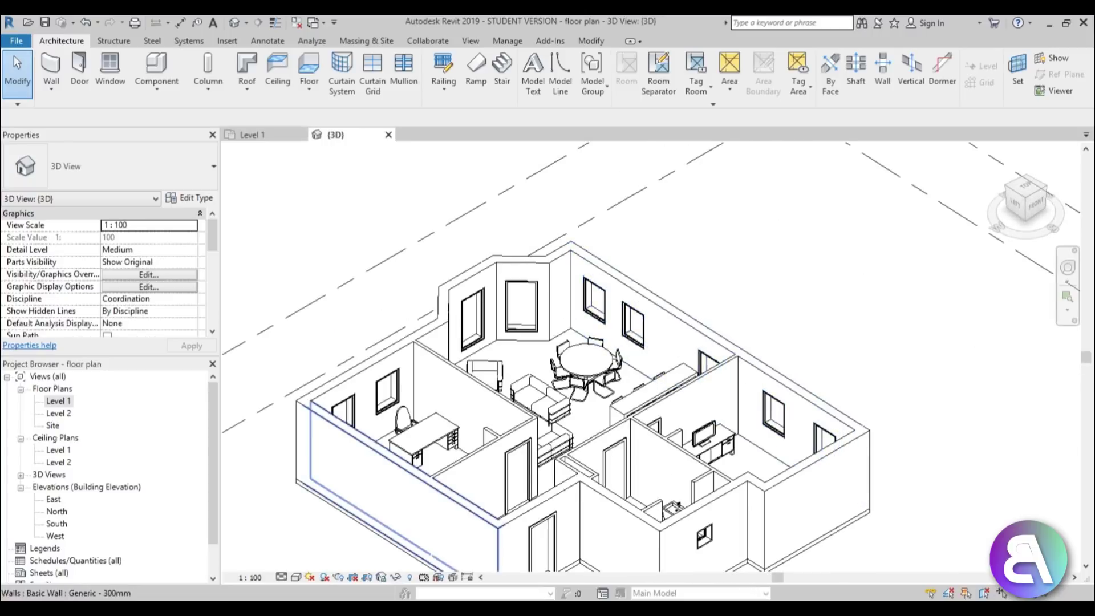
{"action": "left_click", "coordinate": [297, 576]}
{"action": "left_click", "coordinate": [312, 550]}
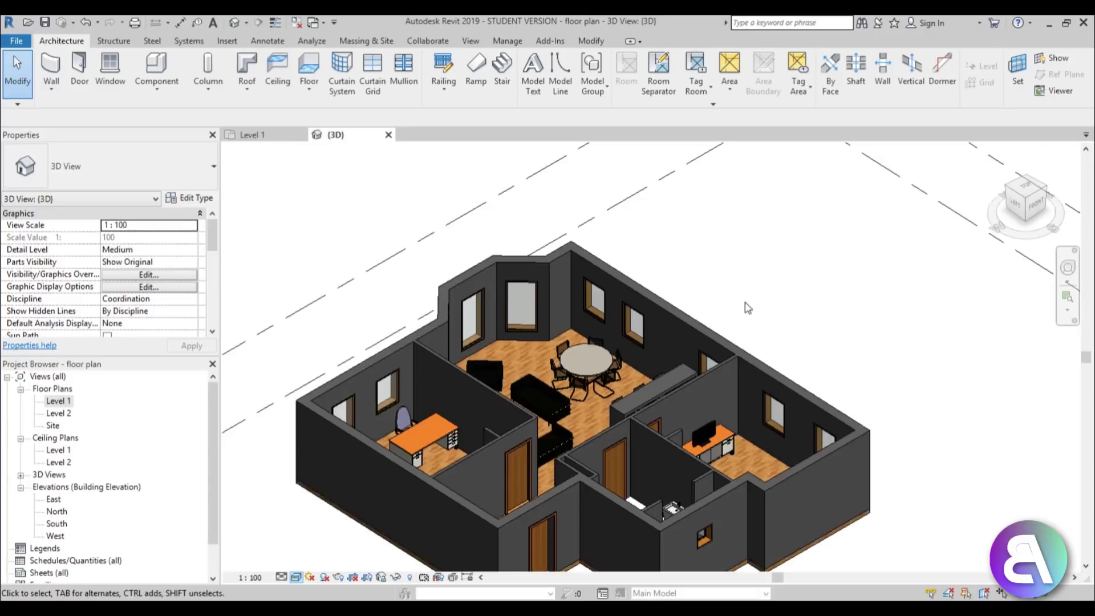
Select an exterior wall and choose the Default material for the structure layer of its Generic - 300mm type.
{"action": "middle_click_drag", "start_coordinate": [712, 324], "coordinate": [707, 274]}
{"action": "left_click", "coordinate": [690, 271]}
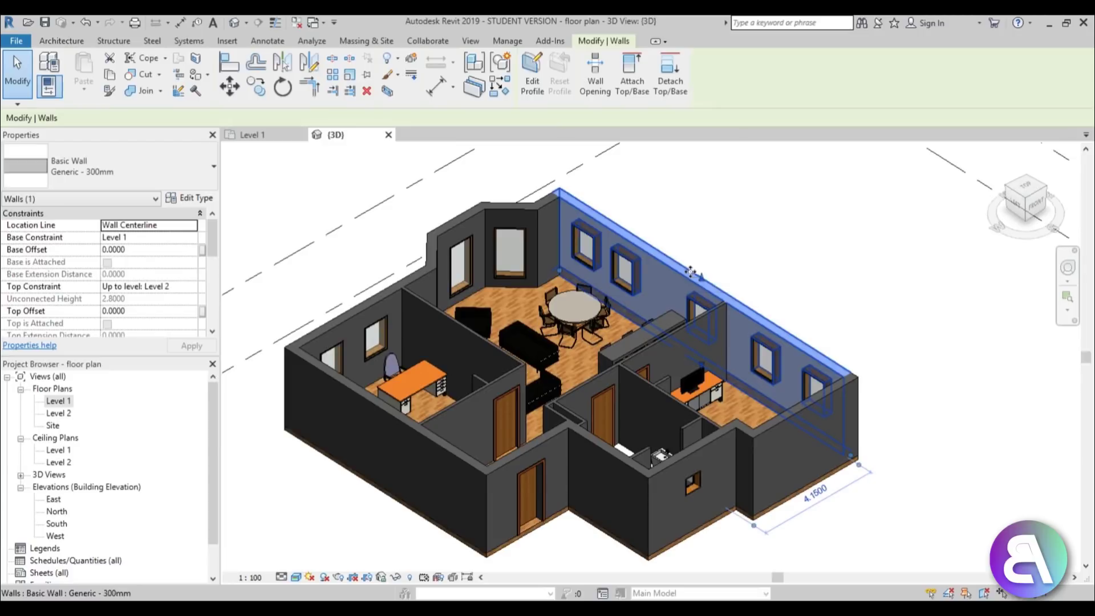
{"action": "left_click", "coordinate": [191, 198]}
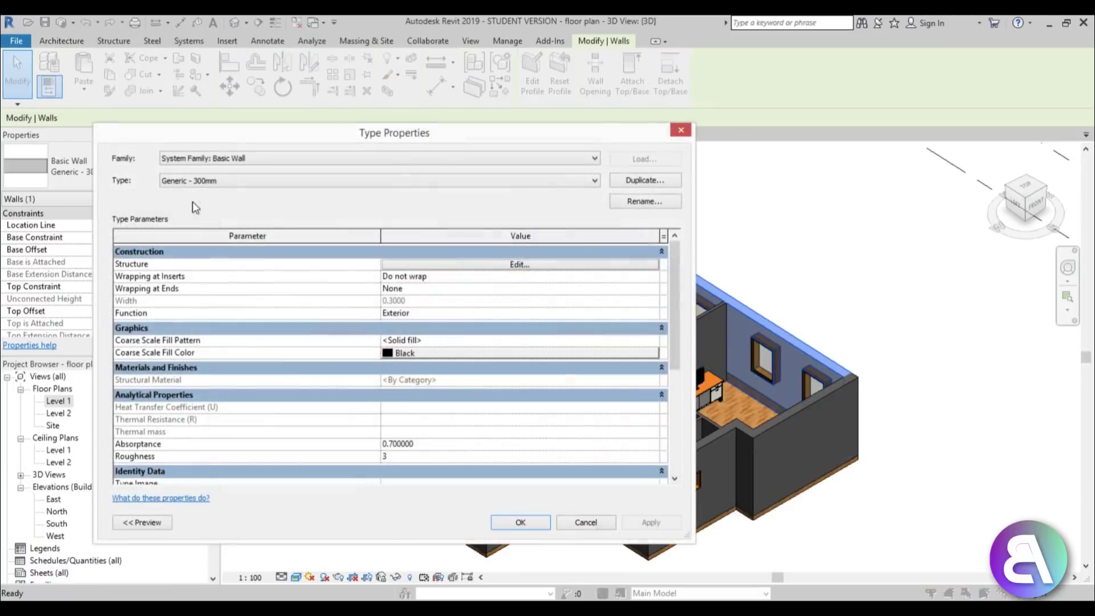
{"action": "left_click", "coordinate": [472, 265]}
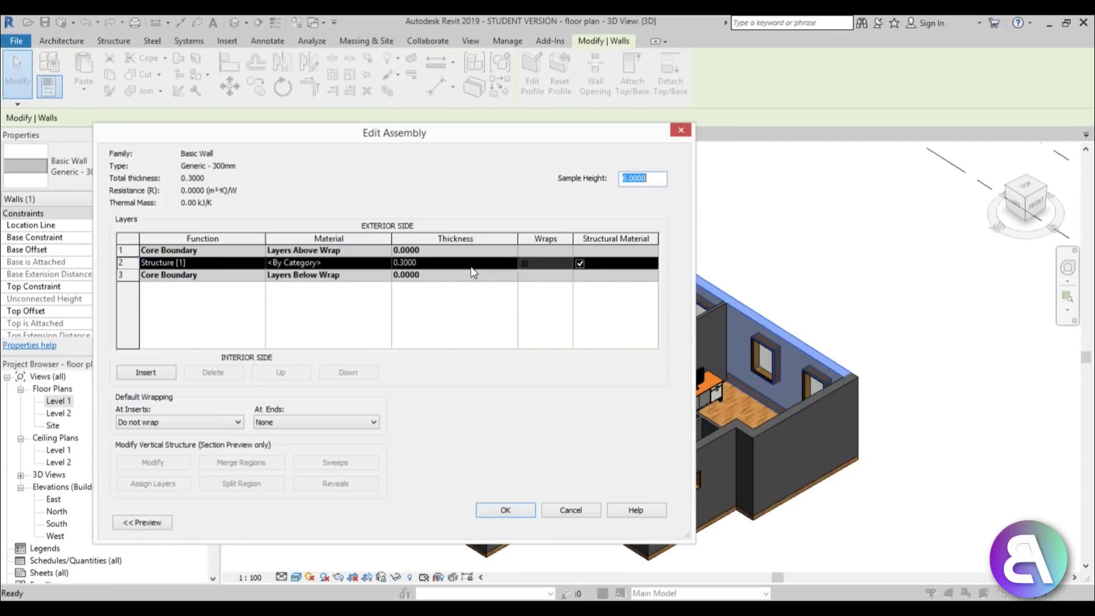
{"action": "left_click", "coordinate": [342, 263]}
{"action": "left_click", "coordinate": [386, 261]}
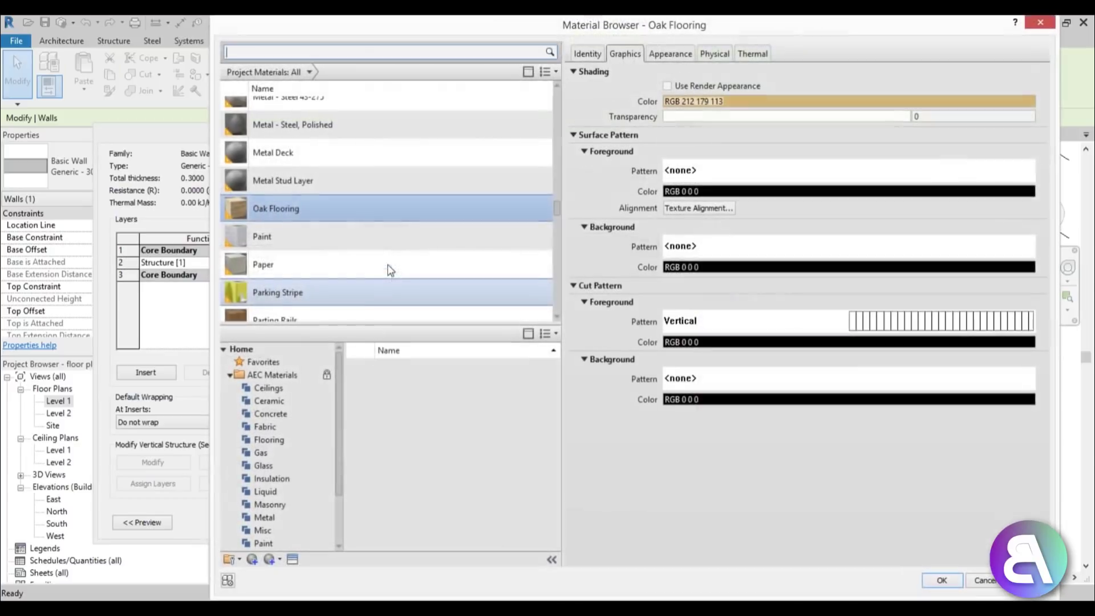
{"action": "left_click", "coordinate": [314, 56]}
{"action": "type", "text": "defa"}
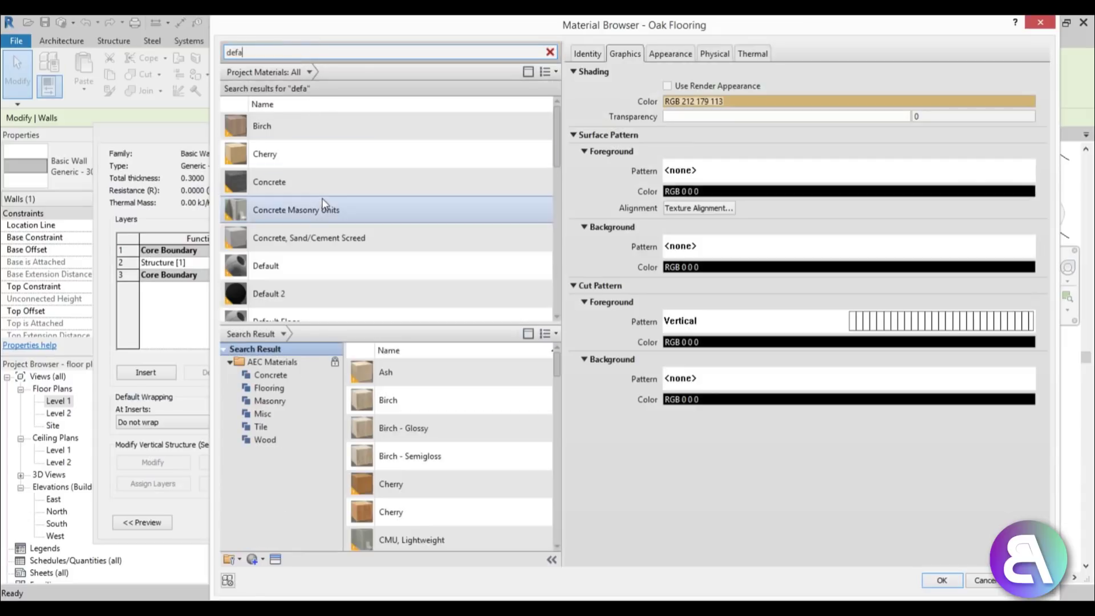
{"action": "left_click", "coordinate": [296, 259]}
Set the Default material's shading and appearance colors to white (RGB 255 255 255) and apply it to the wall type.
{"action": "left_click", "coordinate": [732, 101]}
{"action": "left_click", "coordinate": [790, 208]}
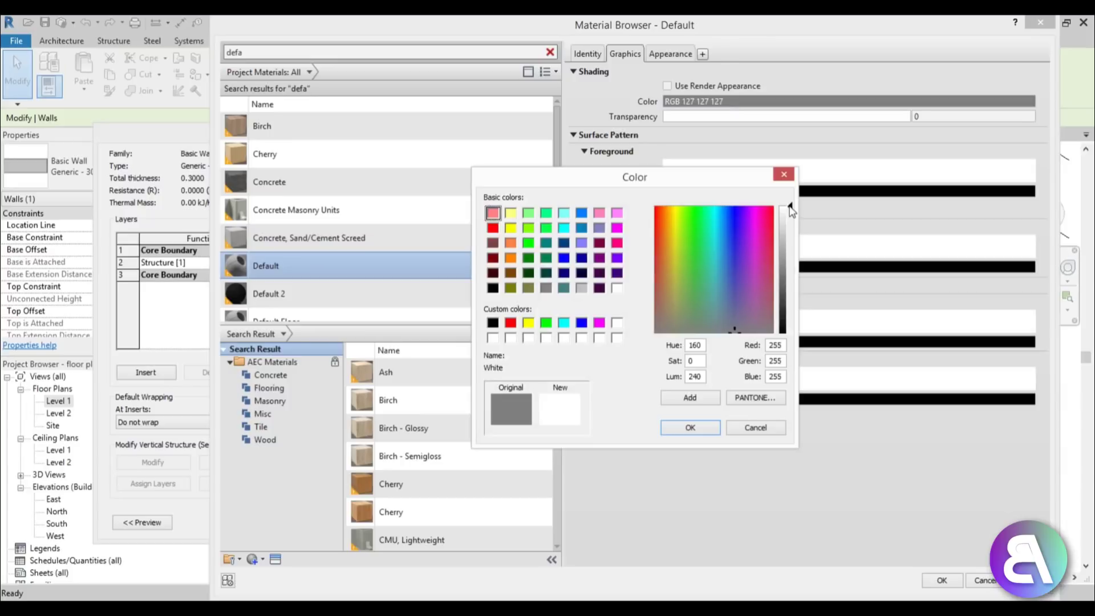
{"action": "left_click", "coordinate": [691, 428]}
{"action": "left_click", "coordinate": [673, 52]}
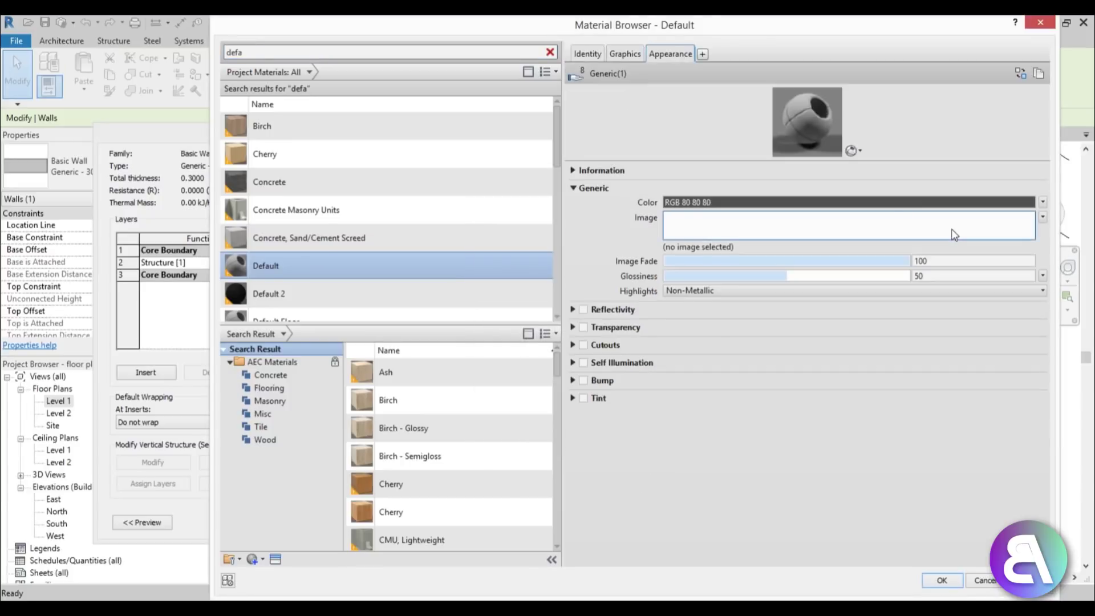
{"action": "left_click", "coordinate": [868, 203]}
{"action": "left_click", "coordinate": [789, 208]}
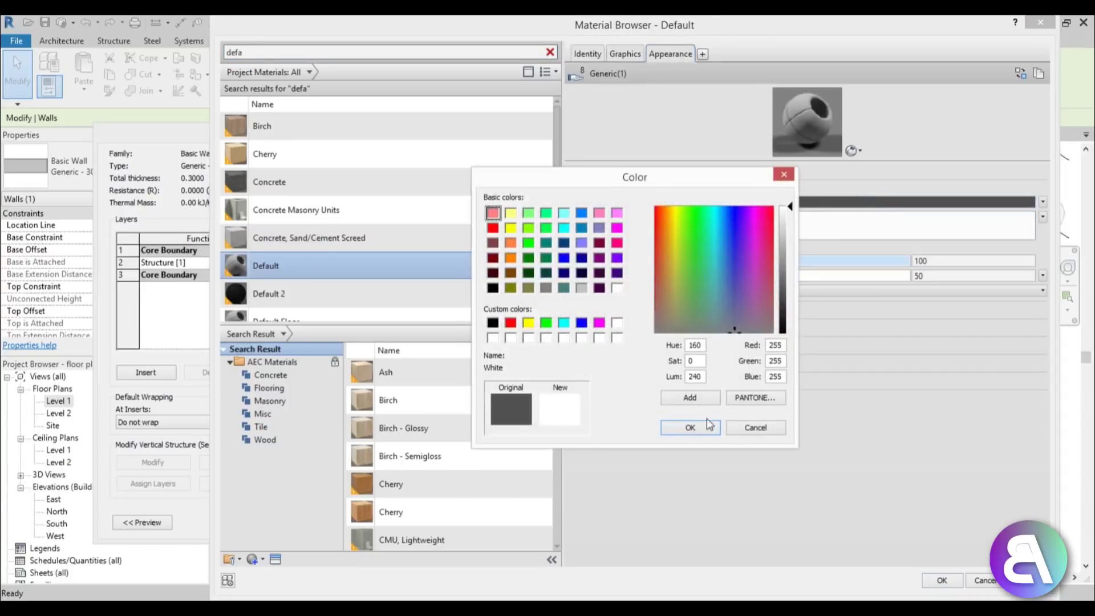
{"action": "left_click", "coordinate": [690, 427]}
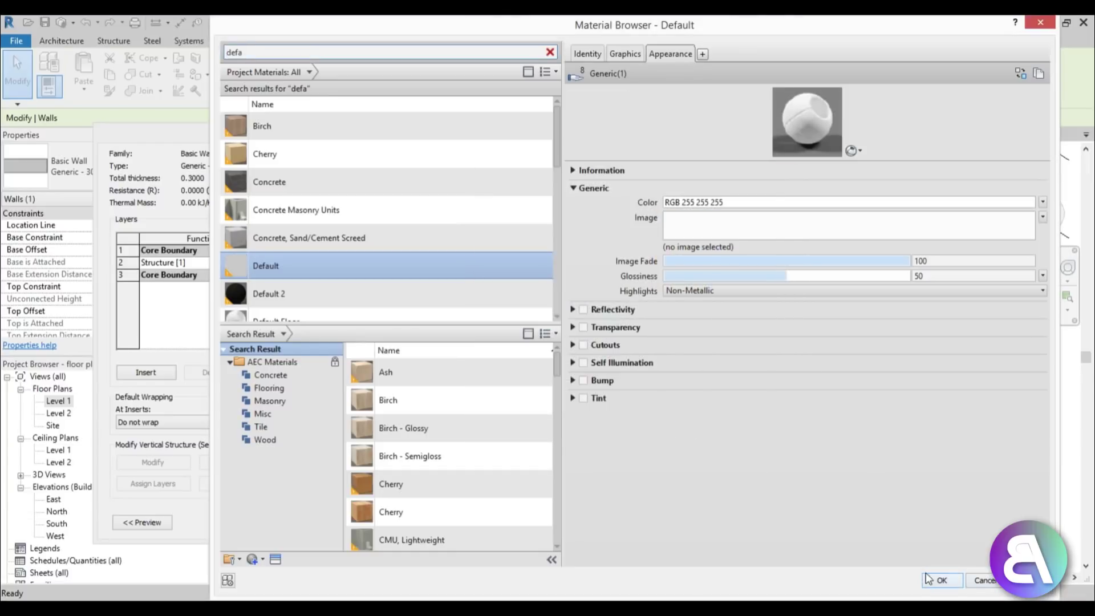
{"action": "left_click", "coordinate": [928, 579]}
{"action": "left_click", "coordinate": [505, 510]}
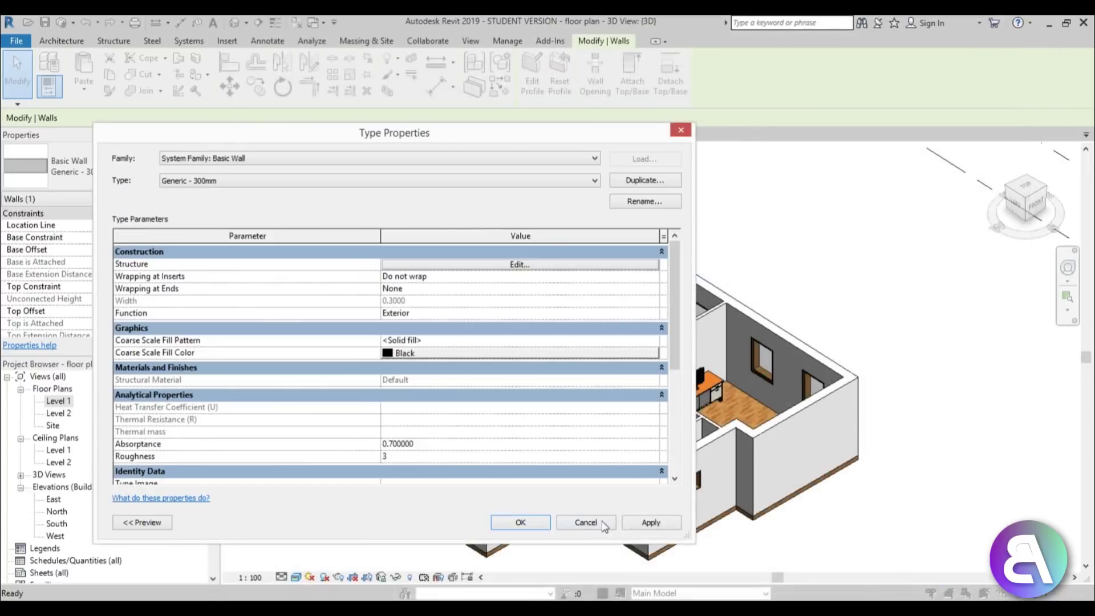
{"action": "left_click", "coordinate": [517, 520]}
{"action": "left_click", "coordinate": [835, 263]}
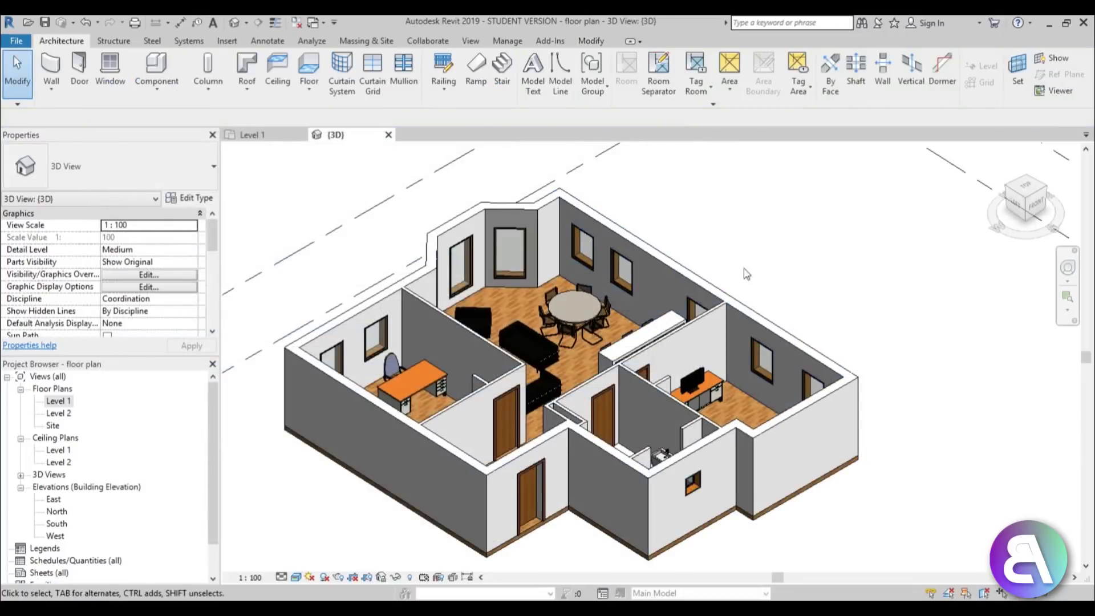
Enable the section box for the 3D view.
{"action": "scroll", "coordinate": [747, 274], "scroll_direction": "down", "scroll_amount": 3}
{"action": "middle_click_drag", "start_coordinate": [747, 274], "coordinate": [785, 277], "text": "shift"}
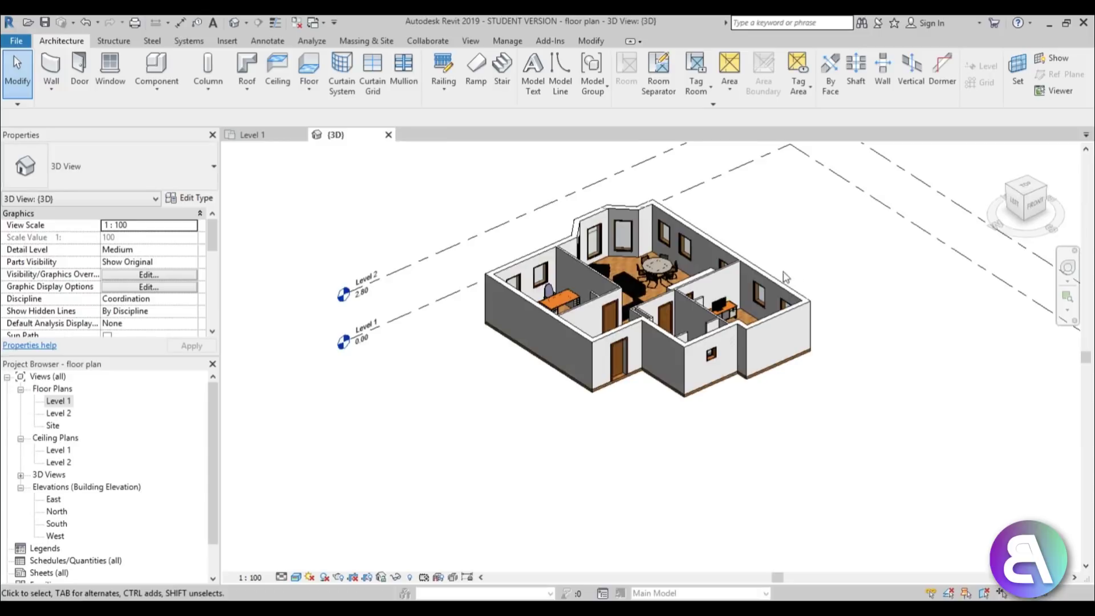
{"action": "scroll", "coordinate": [785, 278], "scroll_direction": "up", "scroll_amount": 3}
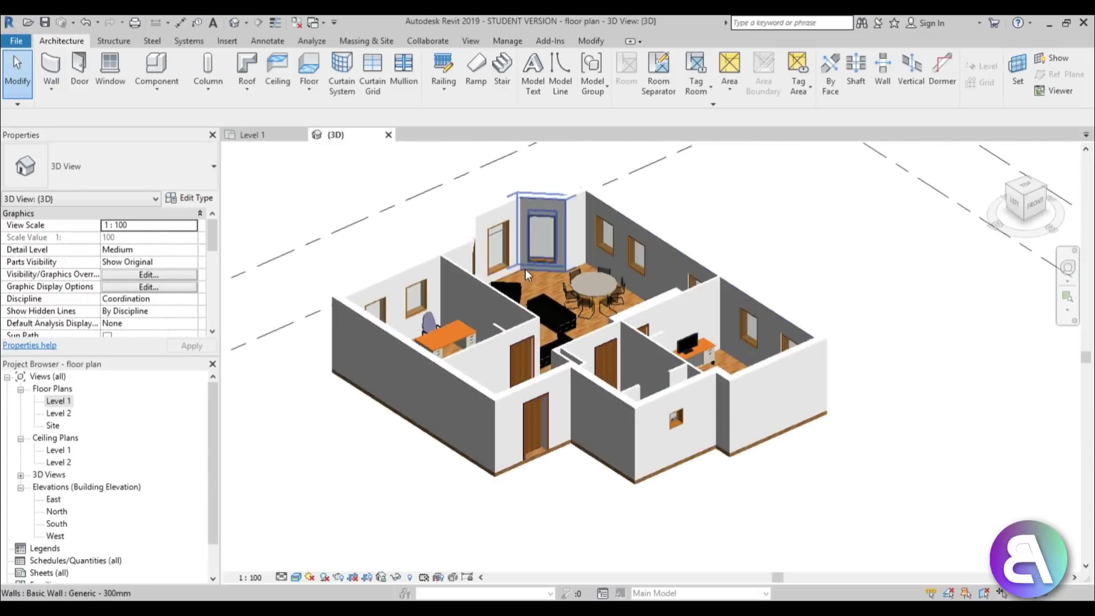
{"action": "scroll", "coordinate": [437, 310], "scroll_direction": "up", "scroll_amount": 2}
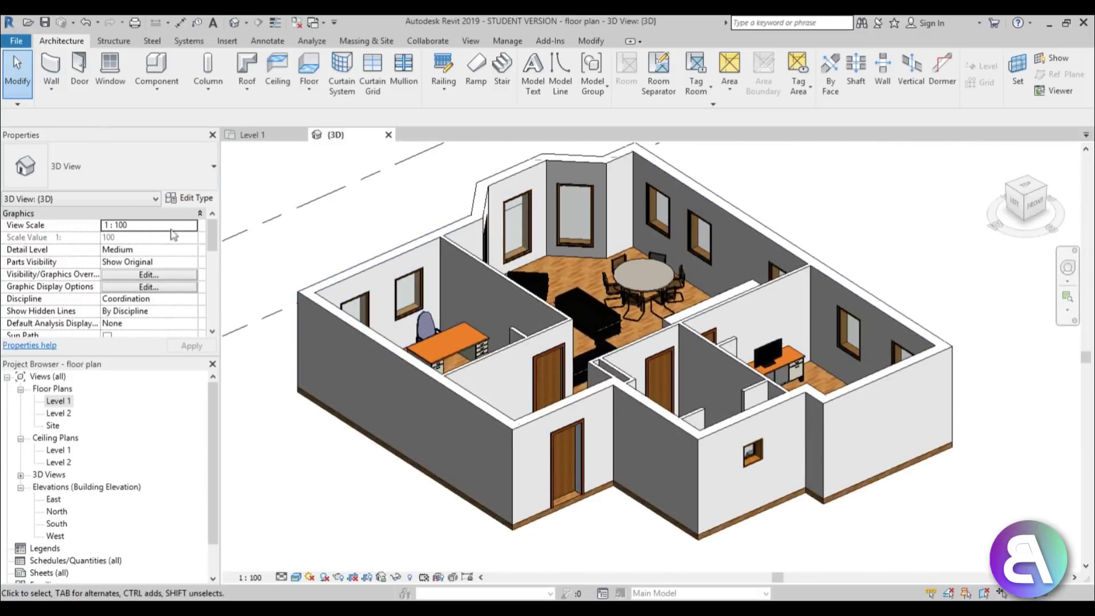
{"action": "scroll", "coordinate": [123, 296], "scroll_direction": "down", "scroll_amount": 5}
{"action": "left_click", "coordinate": [112, 302]}
{"action": "scroll", "coordinate": [521, 325], "scroll_direction": "down", "scroll_amount": 5}
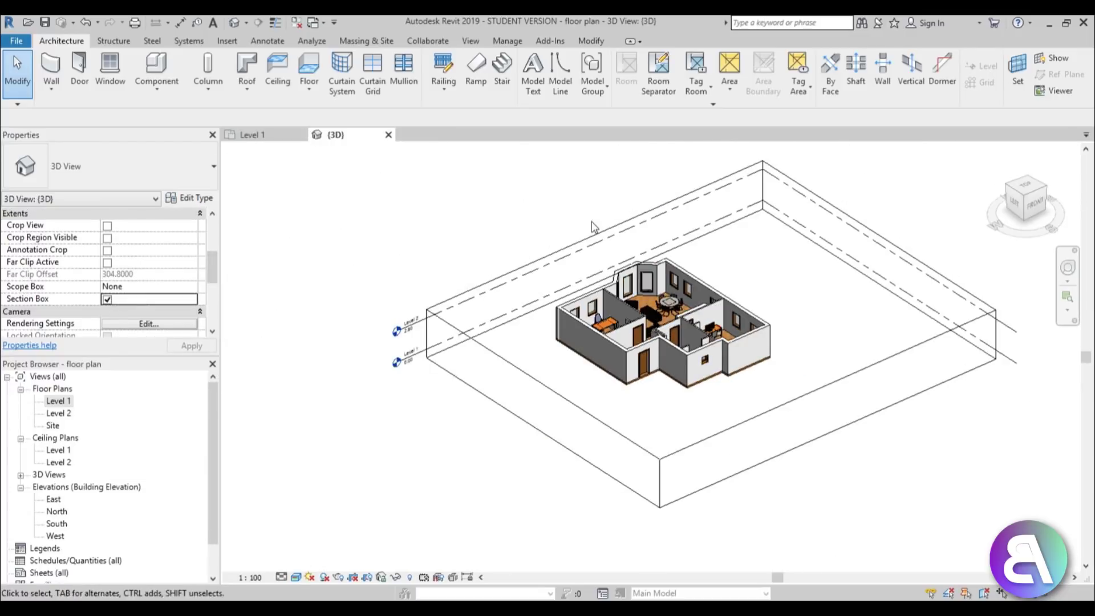
Shrink the section box's sides closer around the apartment and lower its top to cut the walls through the windows.
{"action": "left_click", "coordinate": [594, 236]}
{"action": "left_click_drag", "start_coordinate": [540, 410], "coordinate": [616, 376]}
{"action": "left_click_drag", "start_coordinate": [881, 267], "coordinate": [731, 371]}
{"action": "left_click_drag", "start_coordinate": [573, 268], "coordinate": [594, 282]}
{"action": "scroll", "coordinate": [652, 317], "scroll_direction": "up", "scroll_amount": 5}
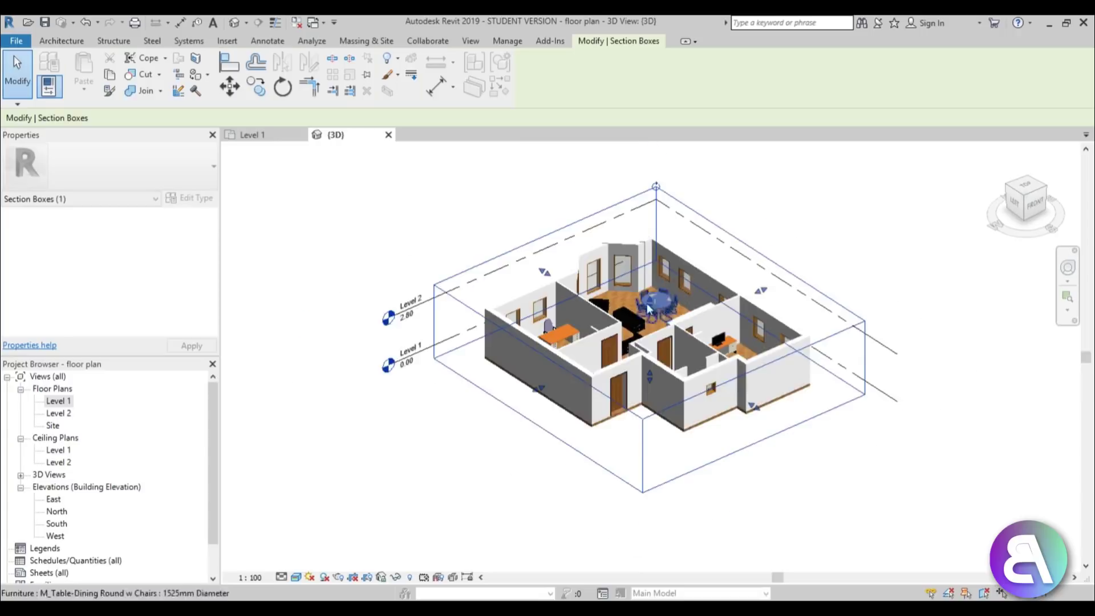
{"action": "left_click_drag", "start_coordinate": [647, 315], "coordinate": [649, 360]}
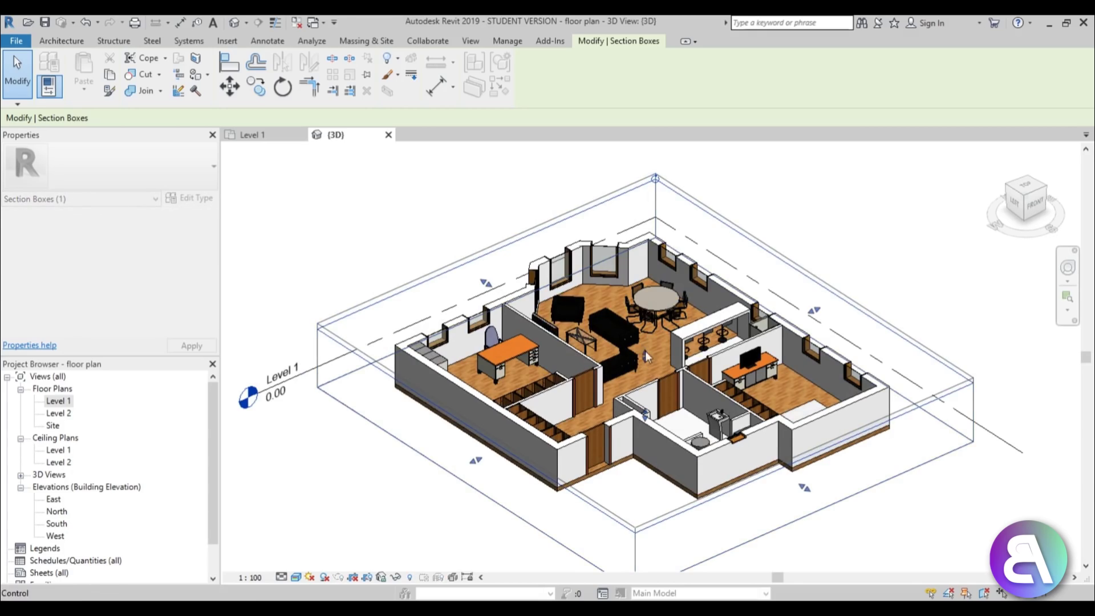
{"action": "scroll", "coordinate": [767, 326], "scroll_direction": "up", "scroll_amount": 6}
{"action": "scroll", "coordinate": [767, 326], "scroll_direction": "down", "scroll_amount": 8}
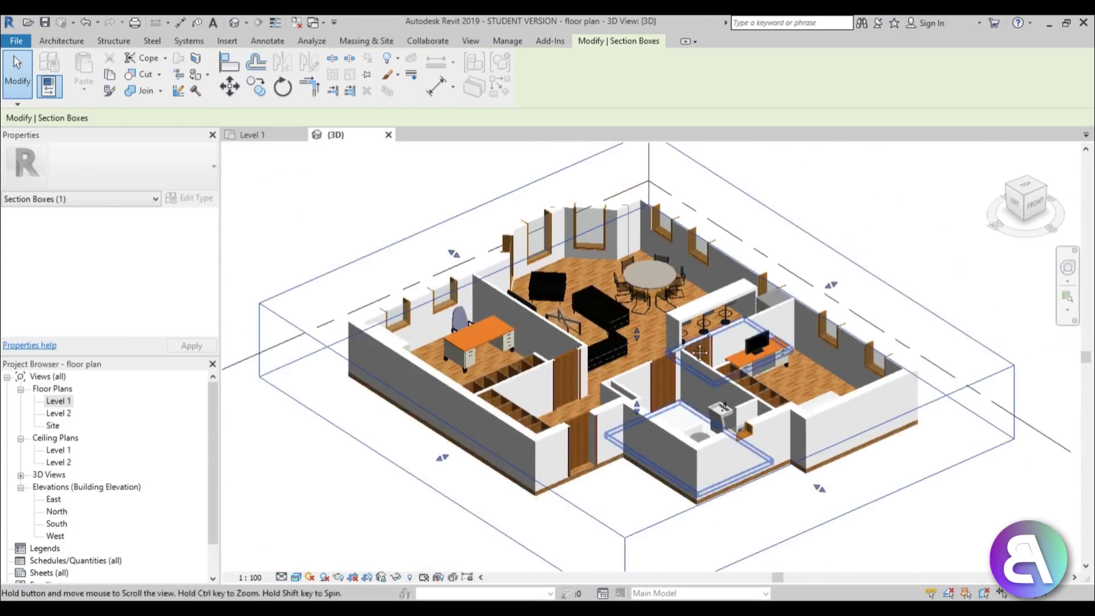
Raise the top of the section box slightly so the cut passes just above the wardrobes and the fridge.
{"action": "middle_click_drag", "start_coordinate": [810, 351], "coordinate": [916, 276], "text": "shift"}
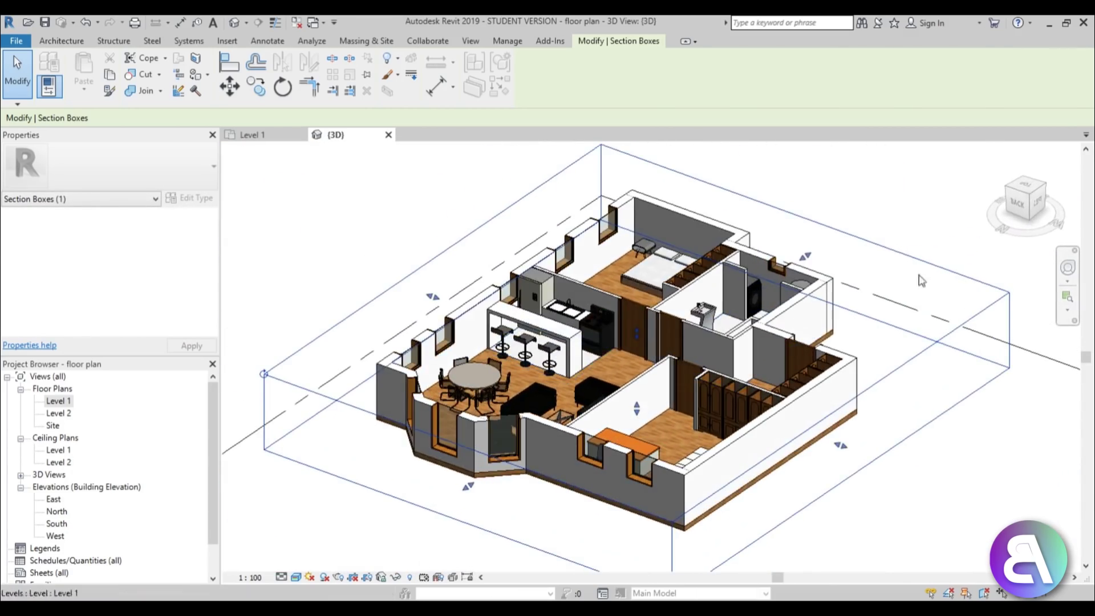
{"action": "key", "text": "Escape"}
{"action": "scroll", "coordinate": [492, 287], "scroll_direction": "up", "scroll_amount": 5}
{"action": "scroll", "coordinate": [384, 220], "scroll_direction": "down", "scroll_amount": 2}
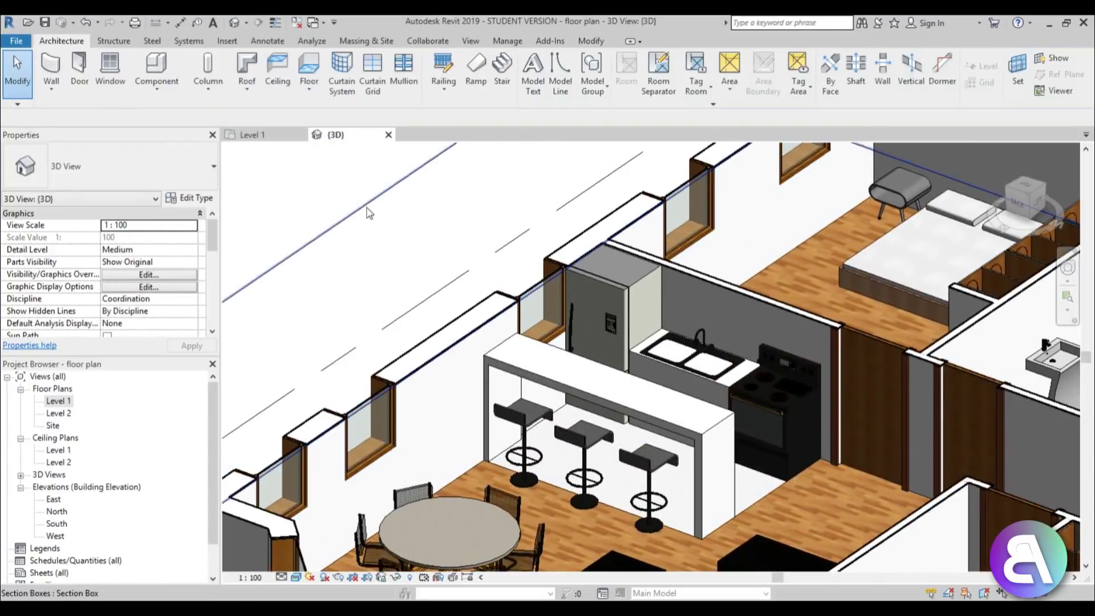
{"action": "left_click", "coordinate": [366, 215]}
{"action": "scroll", "coordinate": [367, 215], "scroll_direction": "down", "scroll_amount": 4}
{"action": "scroll", "coordinate": [738, 452], "scroll_direction": "up", "scroll_amount": 1}
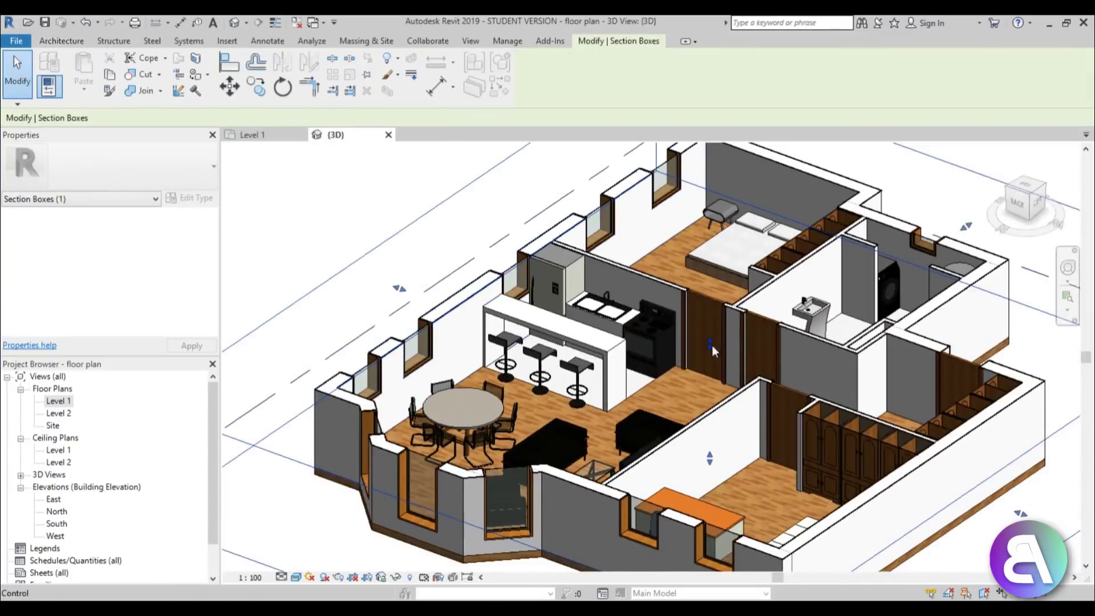
{"action": "left_click_drag", "start_coordinate": [710, 342], "coordinate": [710, 337]}
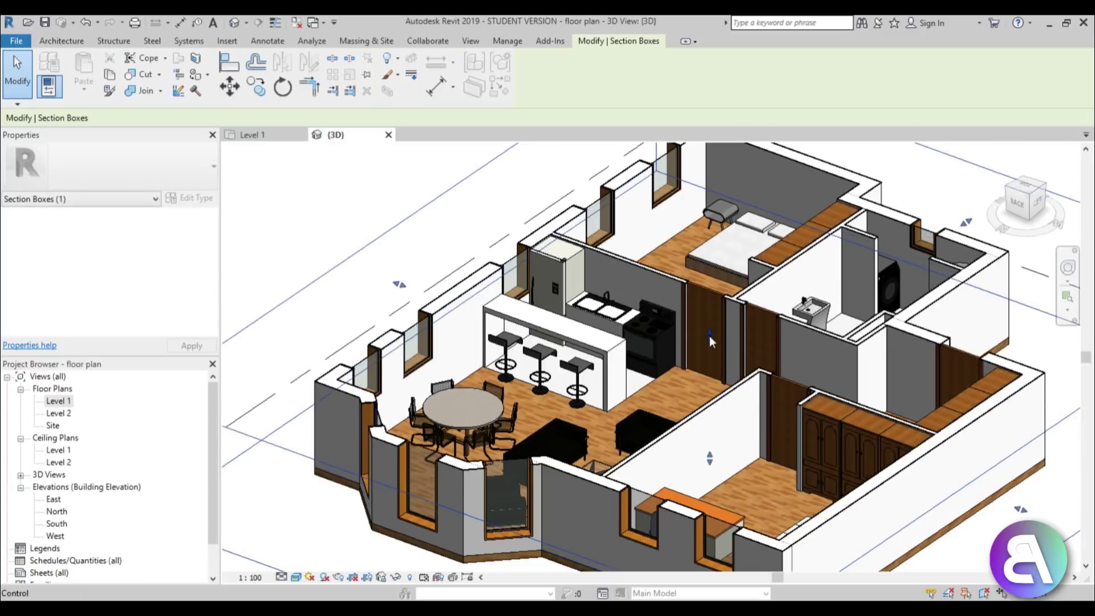
Temporarily hide the section box and the Level 1 line in the 3D view.
{"action": "left_click", "coordinate": [302, 188]}
{"action": "scroll", "coordinate": [712, 253], "scroll_direction": "down", "scroll_amount": 4}
{"action": "middle_click_drag", "start_coordinate": [709, 300], "coordinate": [731, 365], "text": "shift"}
{"action": "left_click_drag", "start_coordinate": [960, 433], "coordinate": [880, 248]}
{"action": "middle_click_drag", "start_coordinate": [878, 277], "coordinate": [918, 311], "text": "shift"}
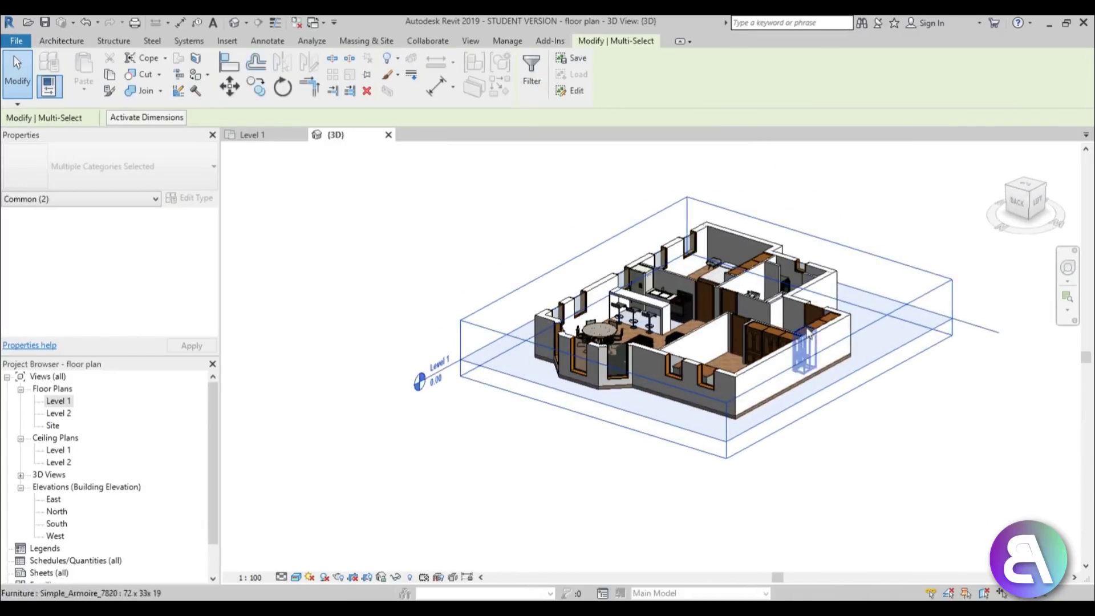
{"action": "left_click", "coordinate": [392, 580]}
{"action": "left_click", "coordinate": [429, 540]}
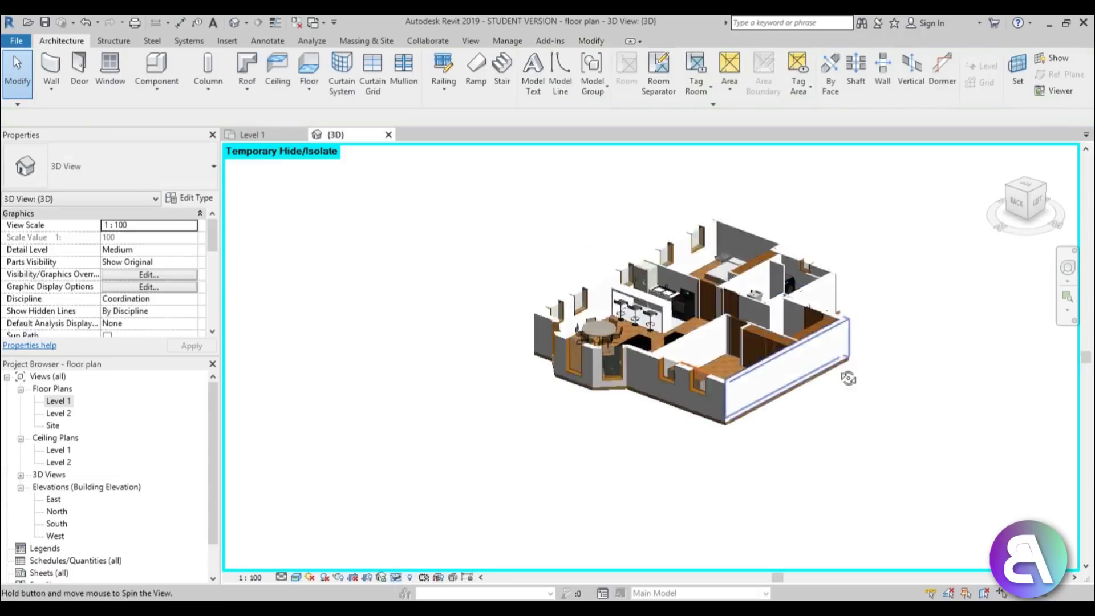
Orient the 3D view to the isometric direction from the top, back and left corner of the apartment.
{"action": "middle_click_drag", "start_coordinate": [848, 378], "coordinate": [893, 384], "text": "shift"}
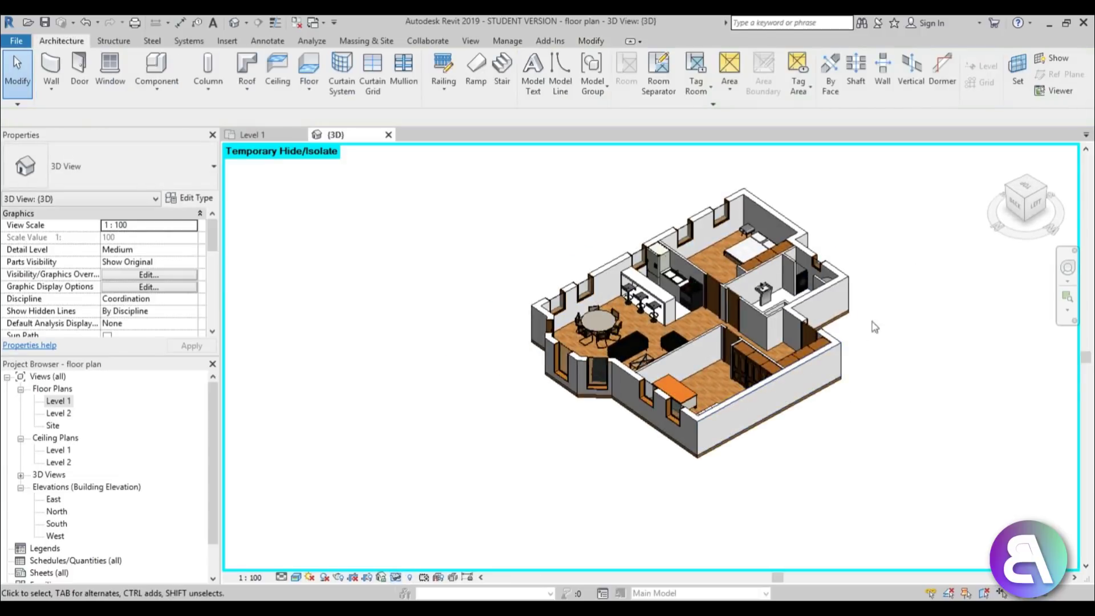
{"action": "left_click", "coordinate": [1024, 199]}
{"action": "scroll", "coordinate": [651, 380], "scroll_direction": "up", "scroll_amount": 1}
{"action": "middle_click_drag", "start_coordinate": [669, 254], "coordinate": [642, 265]}
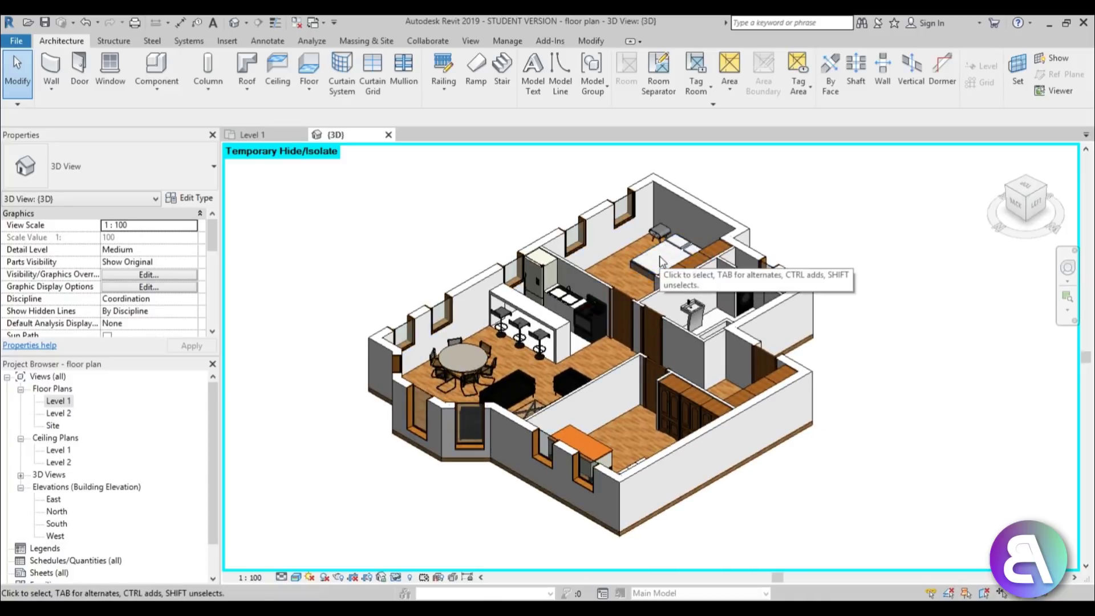
Turn on Crop View and Crop Region Visible for the 3D view and apply the settings.
{"action": "scroll", "coordinate": [207, 241], "scroll_direction": "down", "scroll_amount": 5}
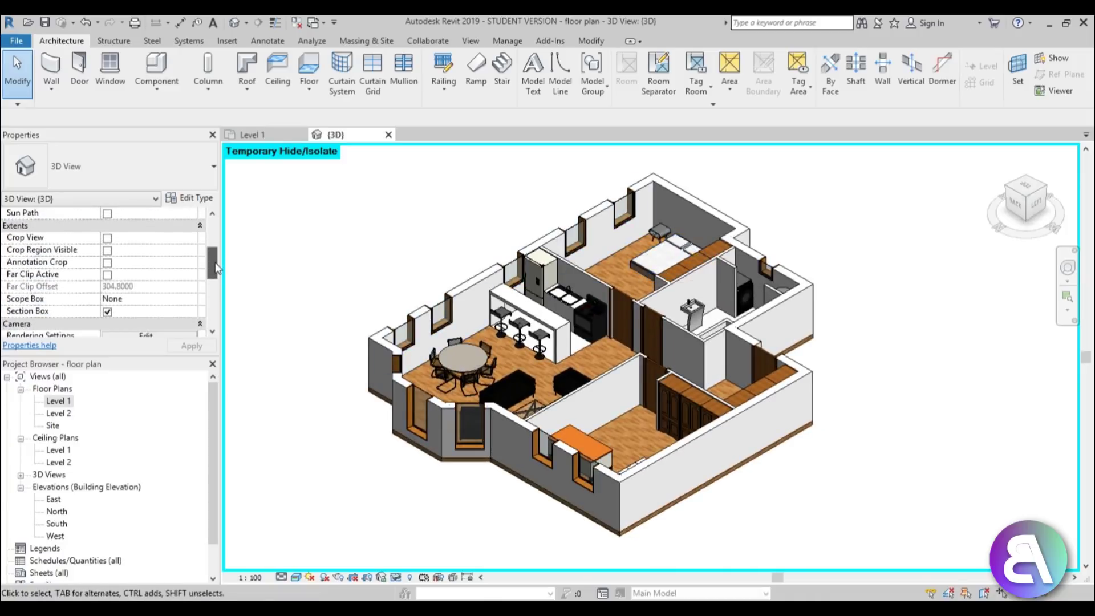
{"action": "left_click", "coordinate": [107, 237]}
{"action": "left_click", "coordinate": [107, 250]}
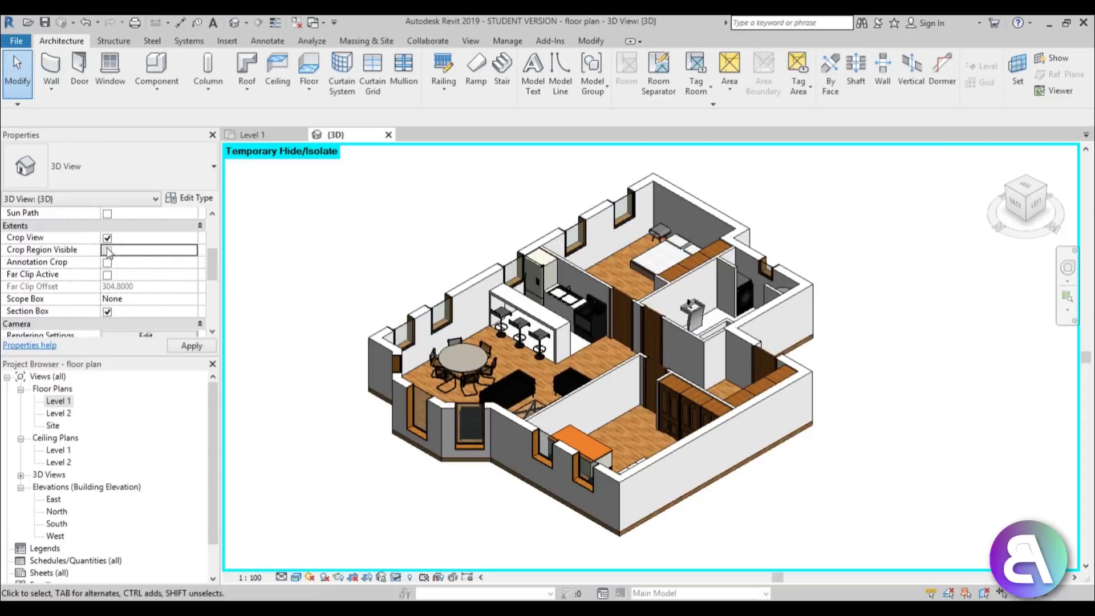
{"action": "left_click", "coordinate": [192, 346]}
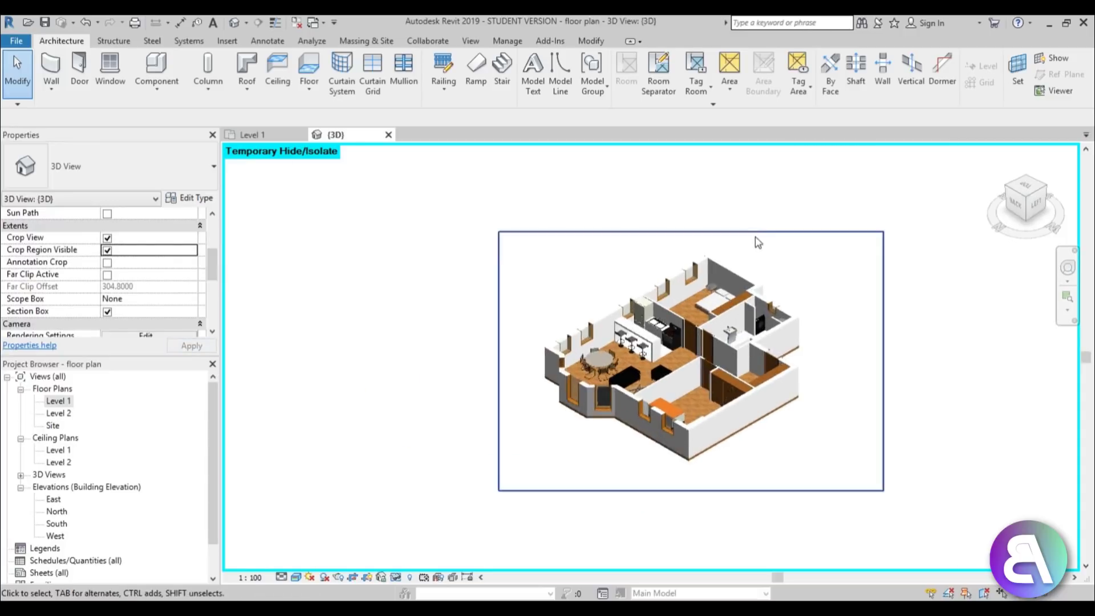
Render the cropped 3D view at Draft quality with Screen resolution, and inspect the kitchen and living area in the rendered image.
{"action": "scroll", "coordinate": [776, 399], "scroll_direction": "up", "scroll_amount": 3}
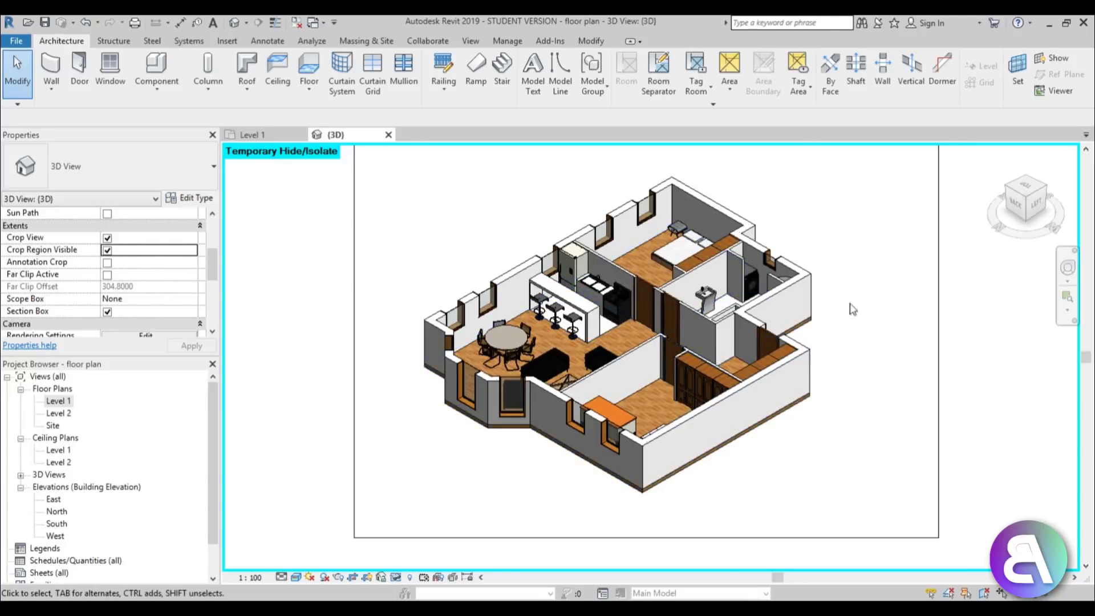
{"action": "middle_click_drag", "start_coordinate": [871, 326], "coordinate": [872, 332]}
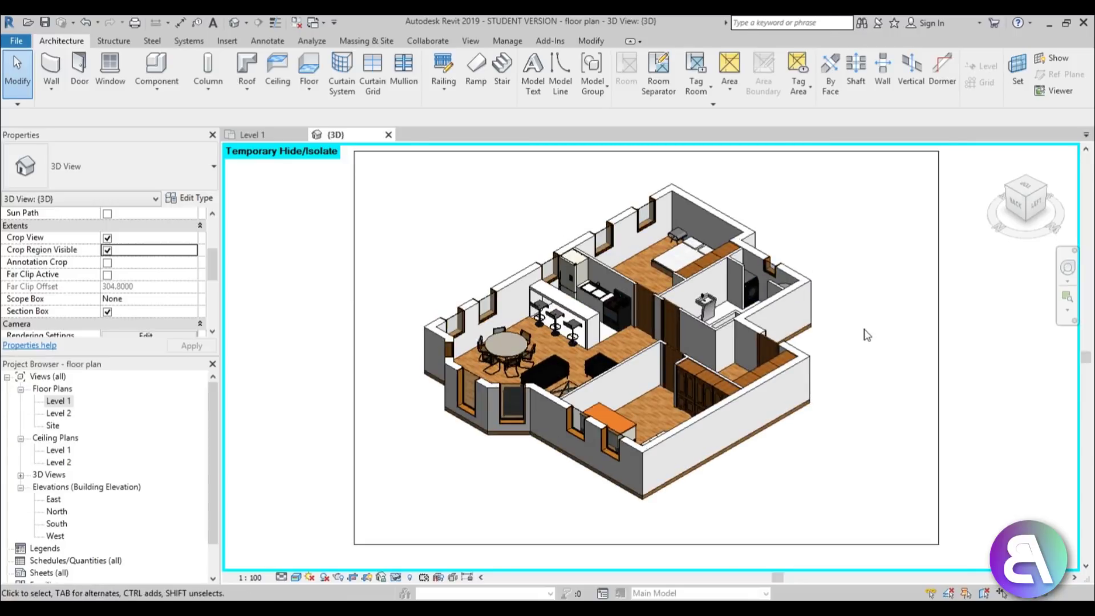
{"action": "key", "text": "r"}
{"action": "key", "text": "r"}
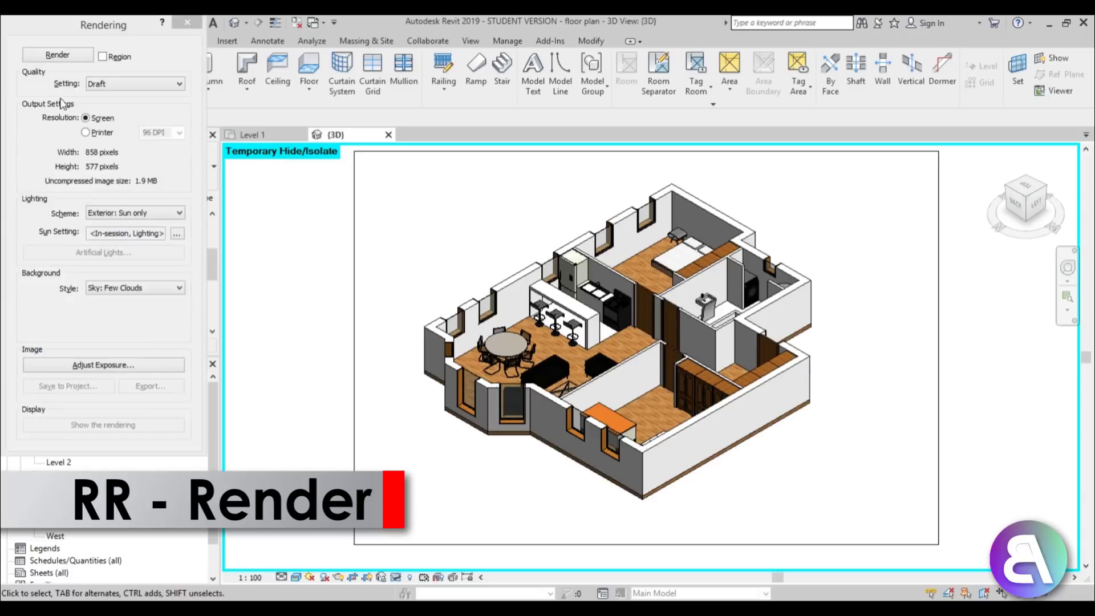
{"action": "left_click", "coordinate": [49, 55]}
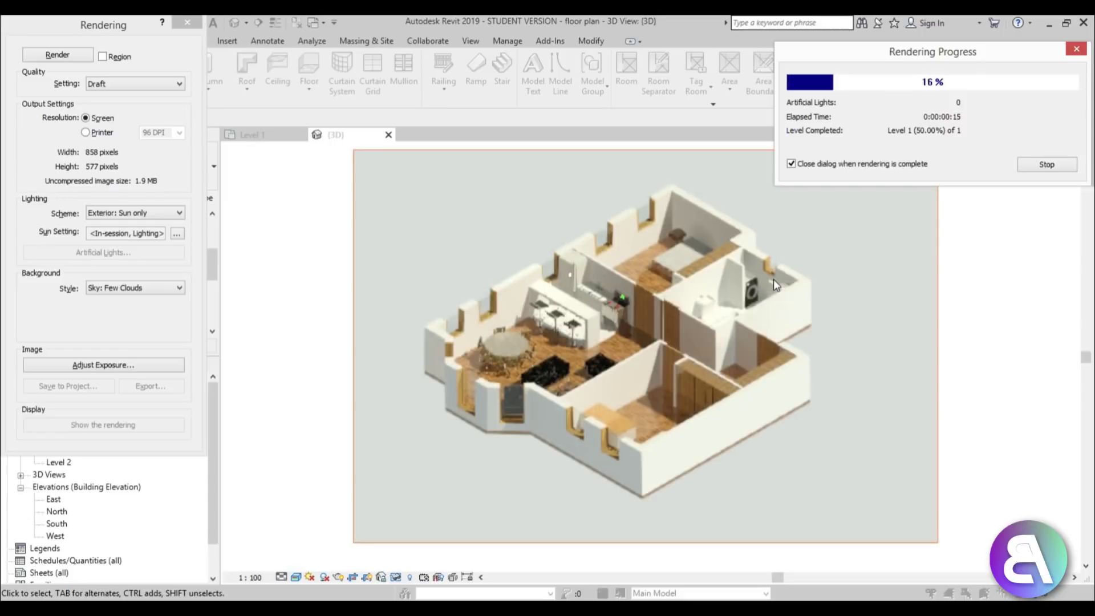
{"action": "scroll", "coordinate": [634, 306], "scroll_direction": "up", "scroll_amount": 4}
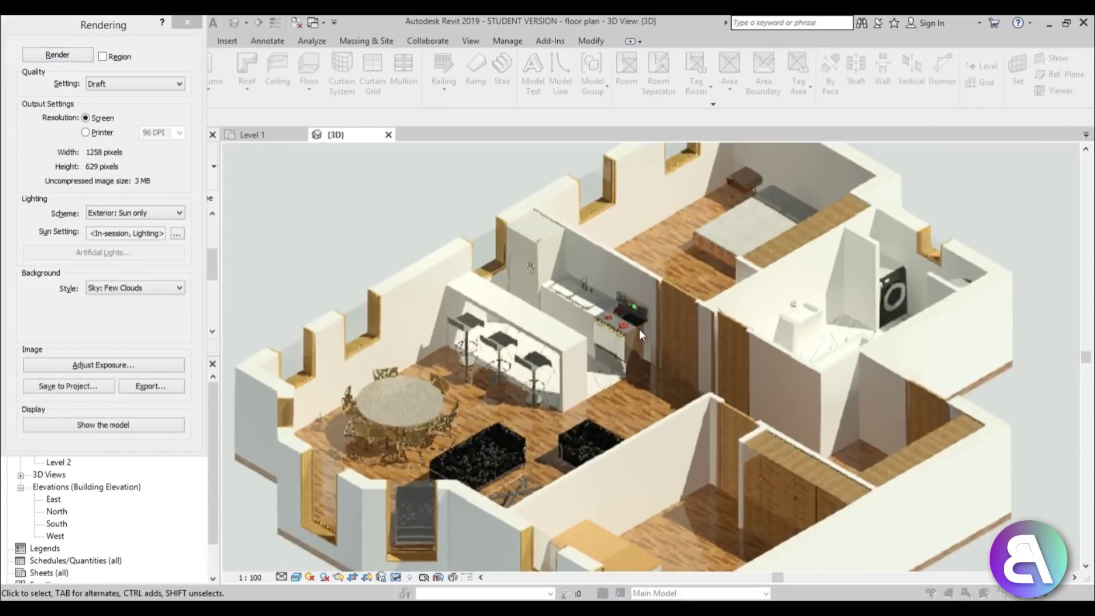
{"action": "scroll", "coordinate": [626, 378], "scroll_direction": "down", "scroll_amount": 5}
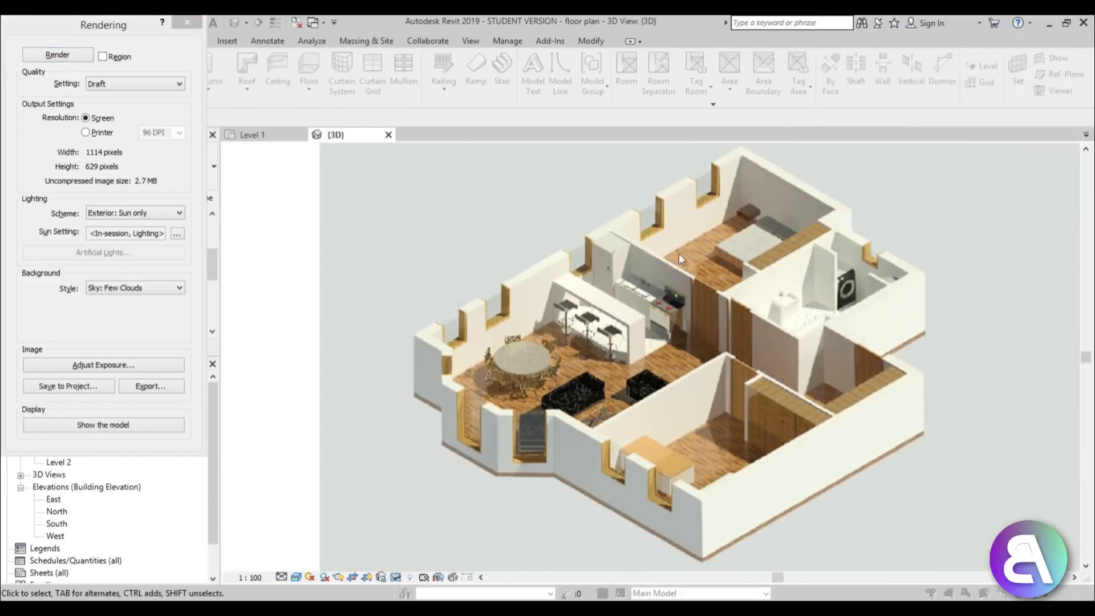
{"action": "scroll", "coordinate": [632, 413], "scroll_direction": "down", "scroll_amount": 2}
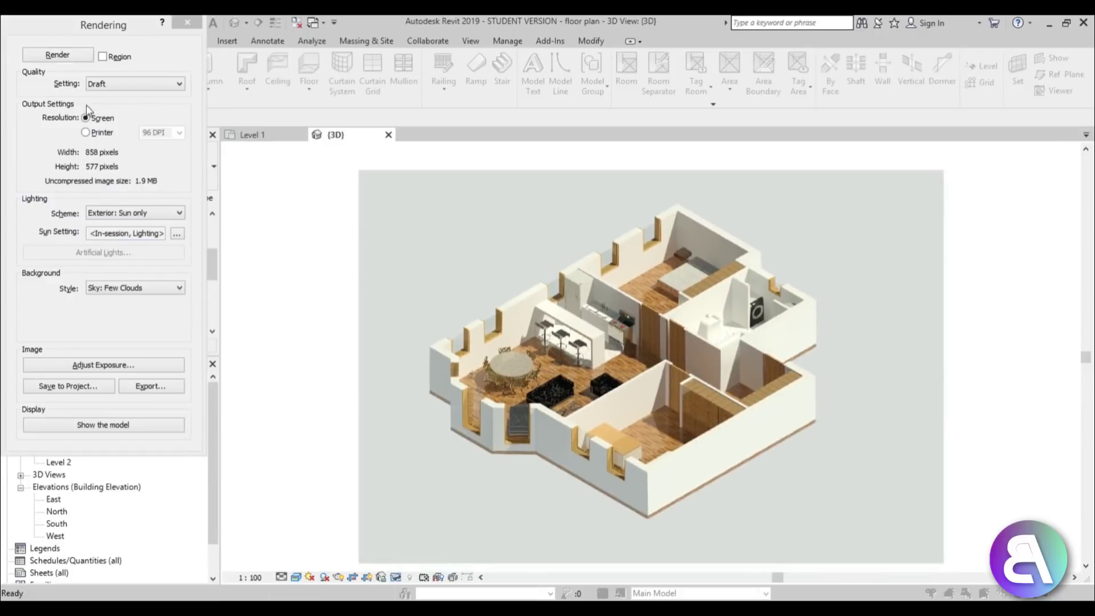